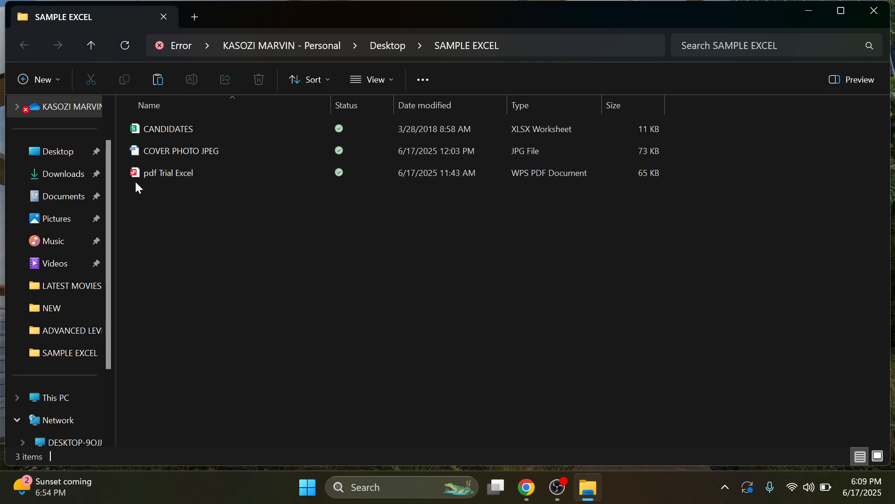
# Step: View the COVER PHOTO JPEG maximized in the Photos app, then close it
pyautogui.click(165, 160)
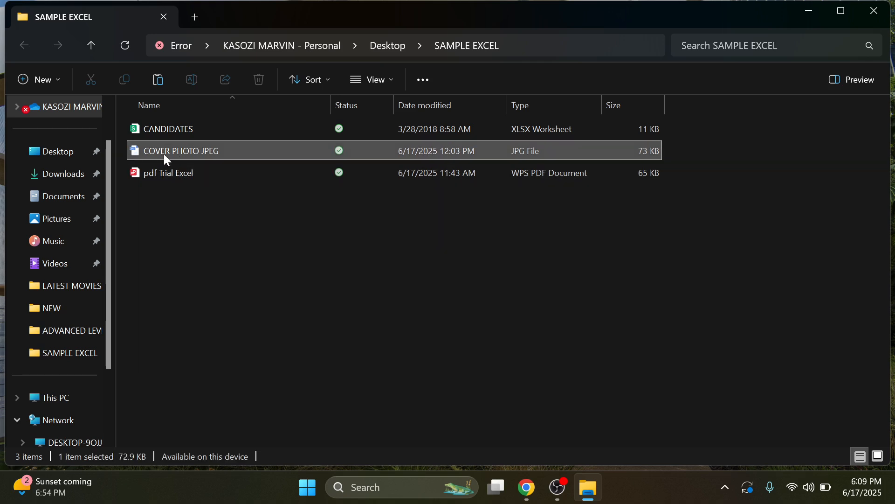
pyautogui.rightClick(165, 159)
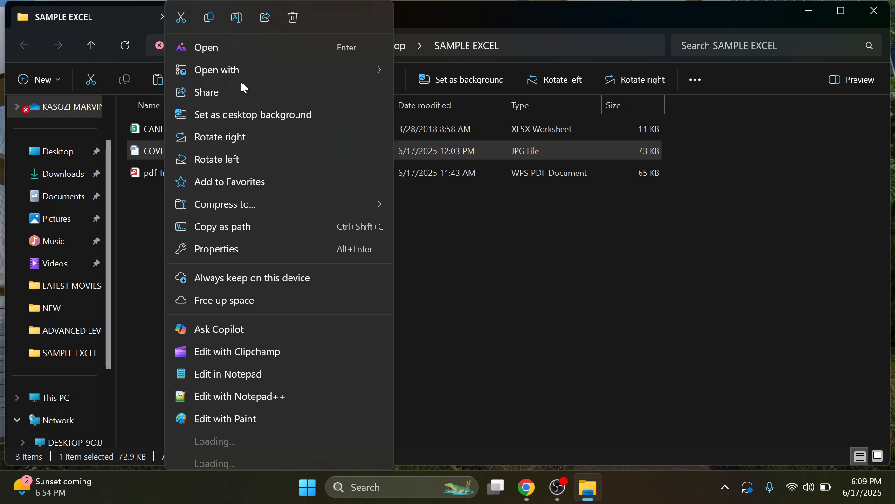
pyautogui.moveTo(245, 72)
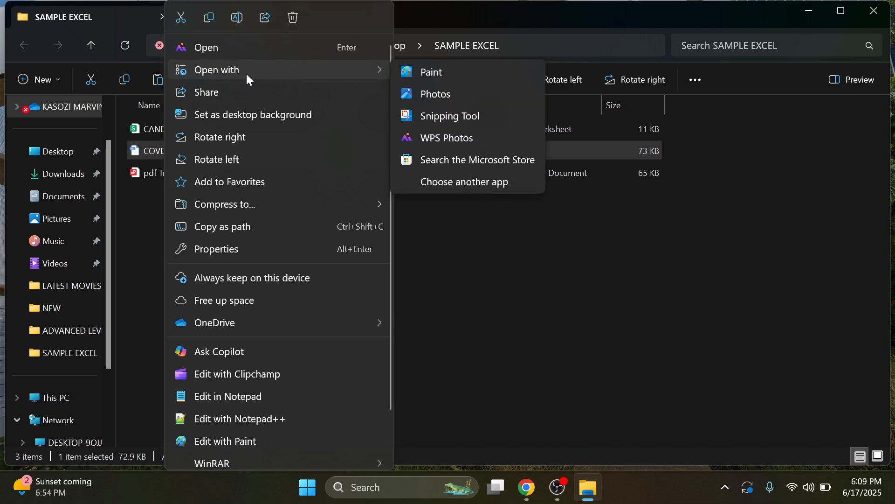
pyautogui.click(438, 95)
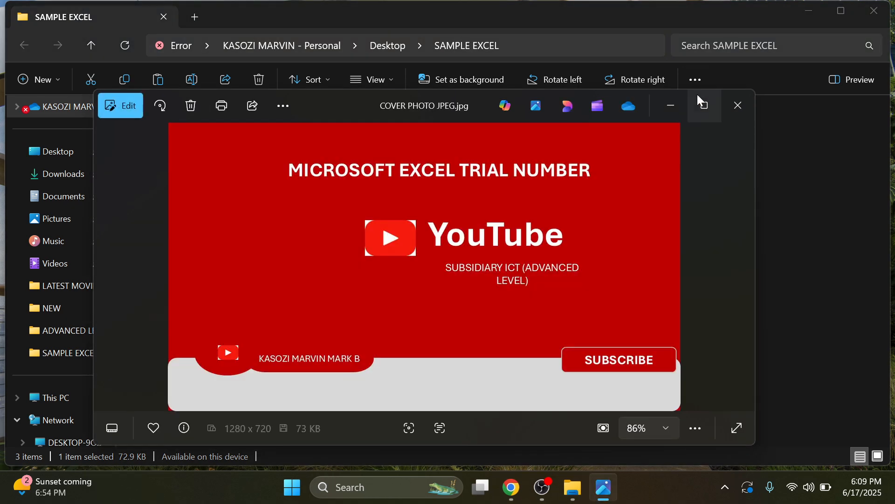
pyautogui.click(703, 103)
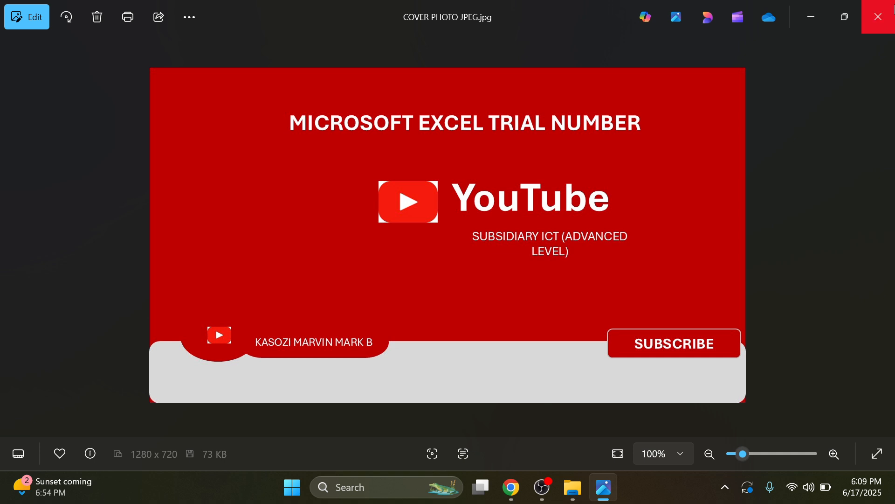
pyautogui.click(889, 14)
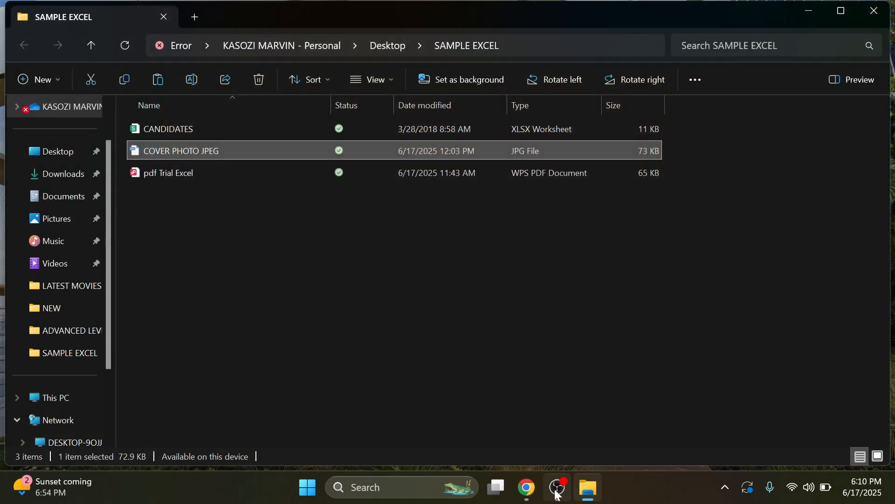
# Step: Minimize OBS and open pdf Trial Excel with Google Chrome
pyautogui.click(557, 493)
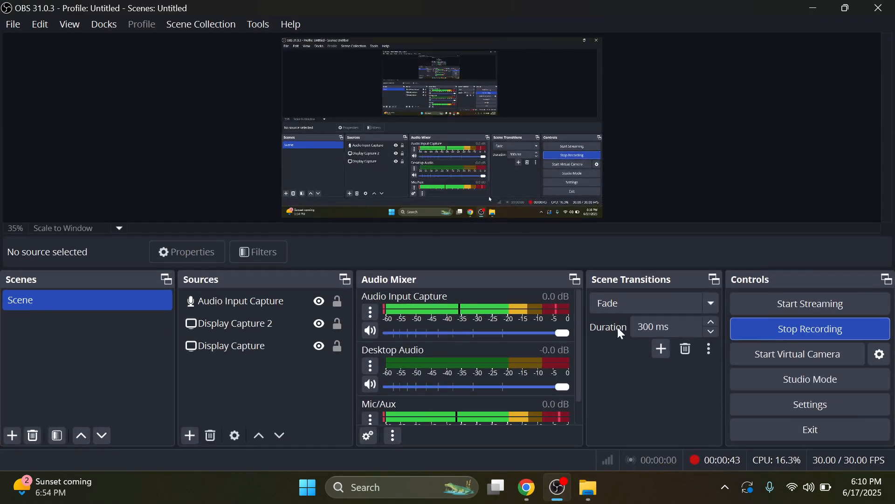
pyautogui.click(814, 8)
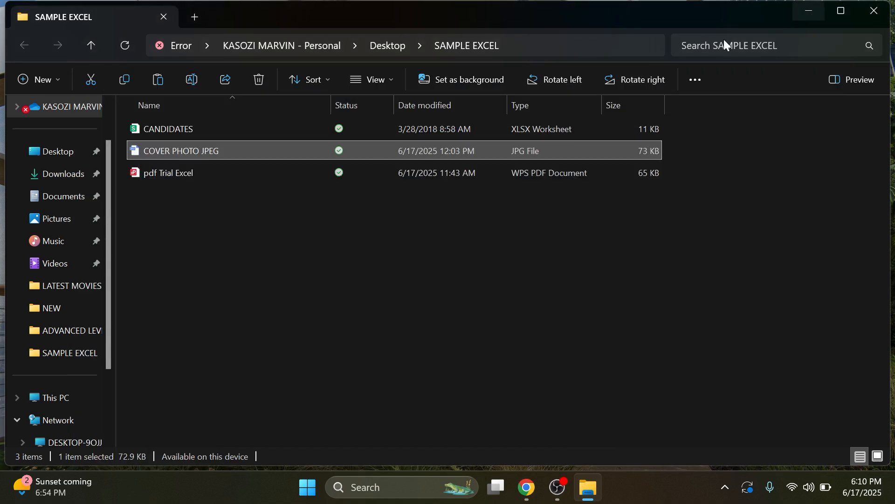
pyautogui.click(177, 176)
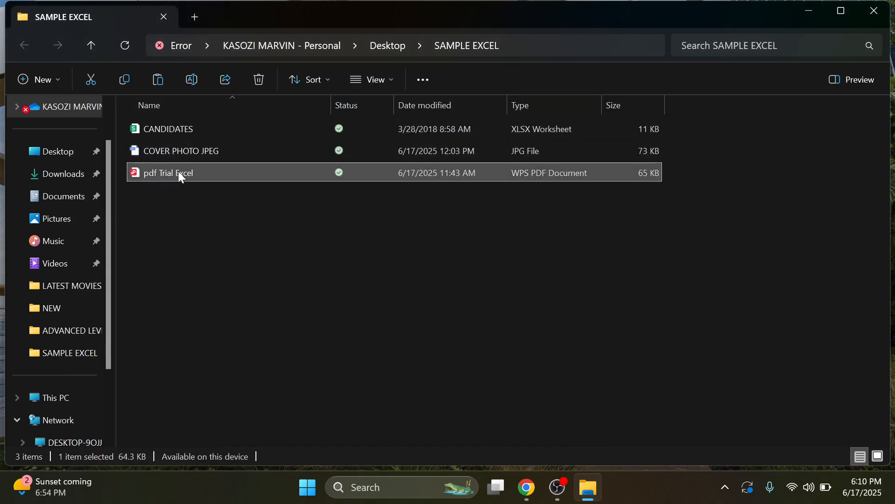
pyautogui.rightClick(178, 171)
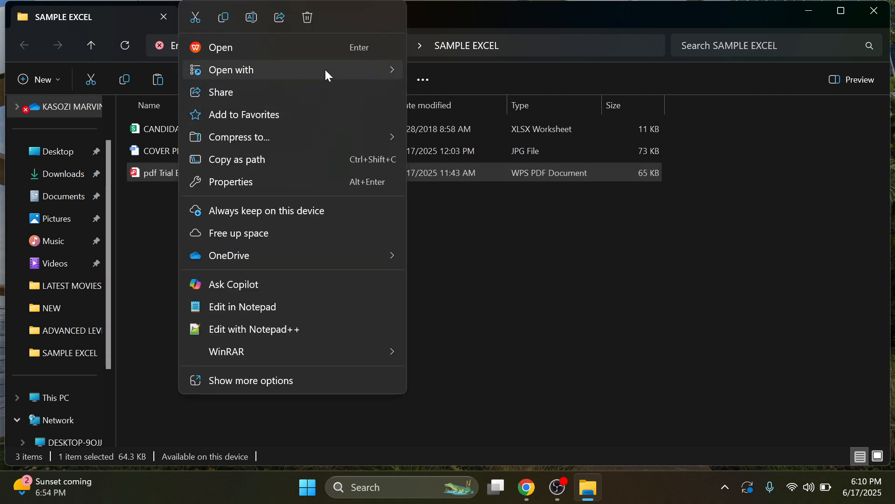
pyautogui.moveTo(325, 70)
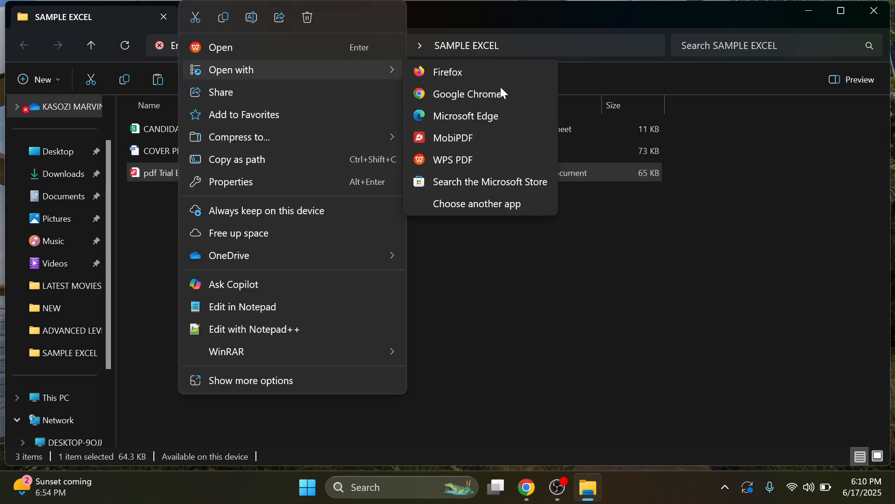
pyautogui.click(458, 96)
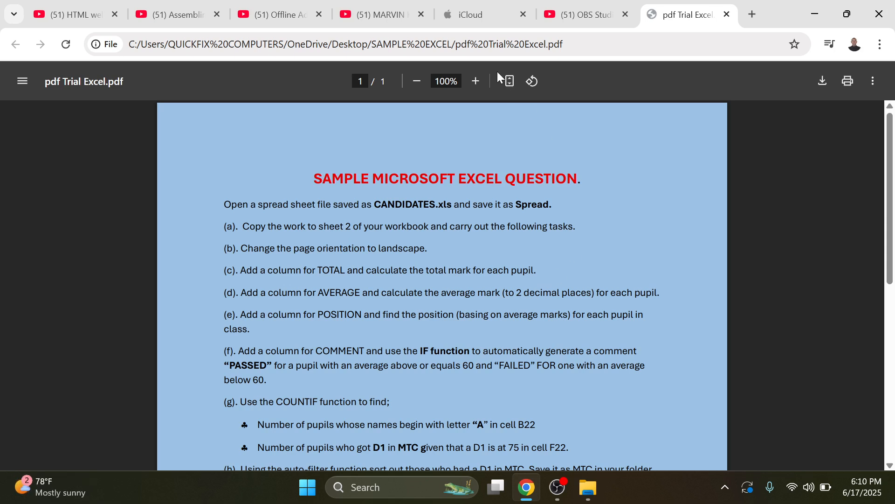
# Step: Switch Chrome to the YouTube channel's Videos tab
pyautogui.click(382, 15)
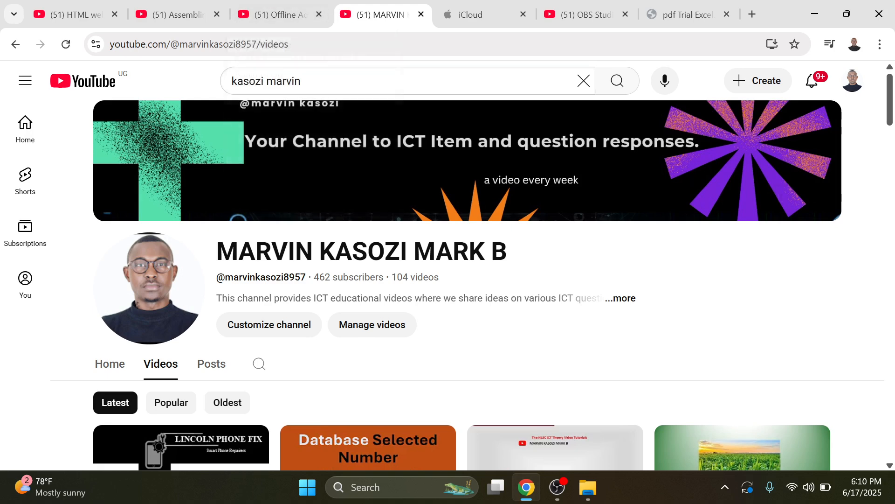
# Step: Expand the channel's full description and details, then close them
pyautogui.scroll(-3, 406, 280)
pyautogui.click(628, 162)
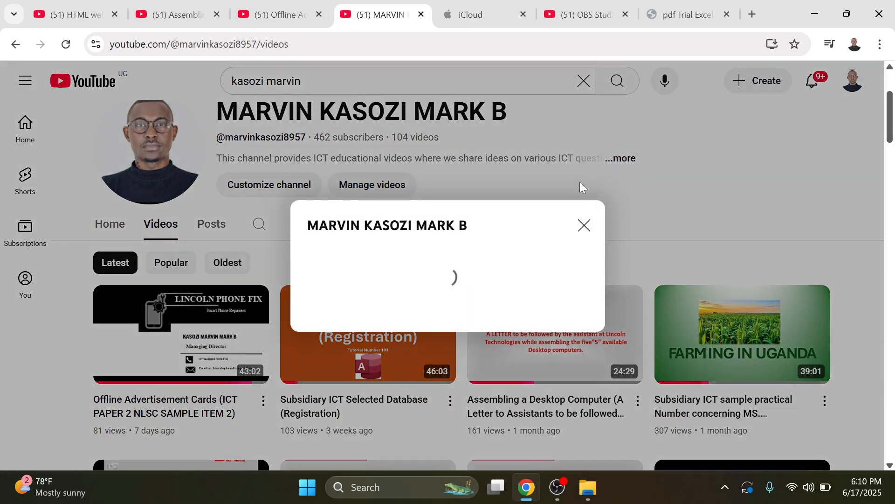
pyautogui.scroll(-5, 443, 354)
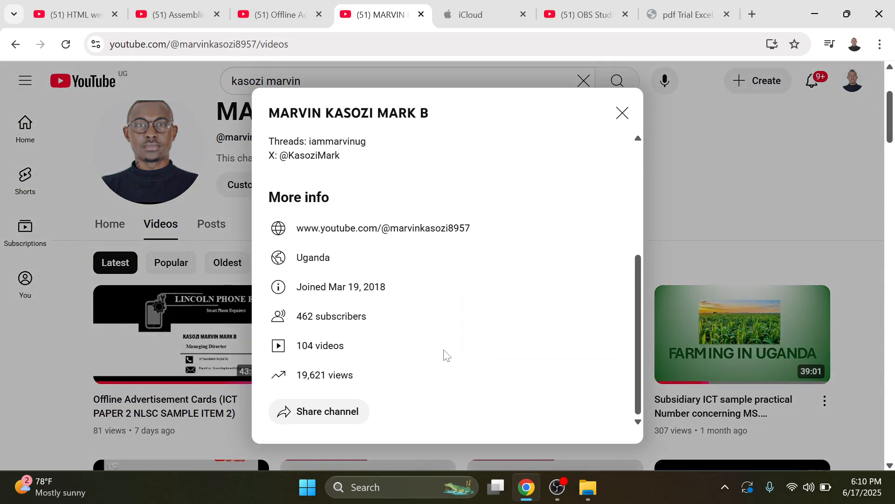
pyautogui.click(623, 113)
# Step: Scroll through the channel's Videos grid, then minimize Chrome
pyautogui.scroll(-3, 413, 275)
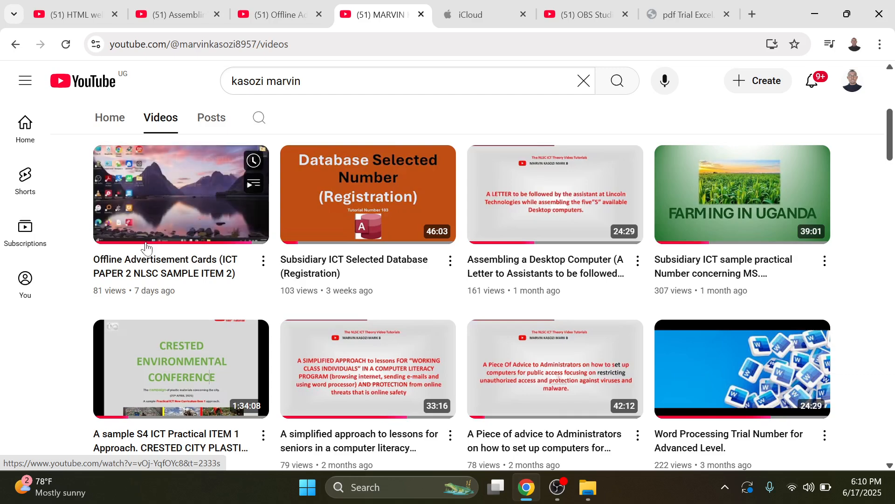
pyautogui.scroll(-4, 592, 260)
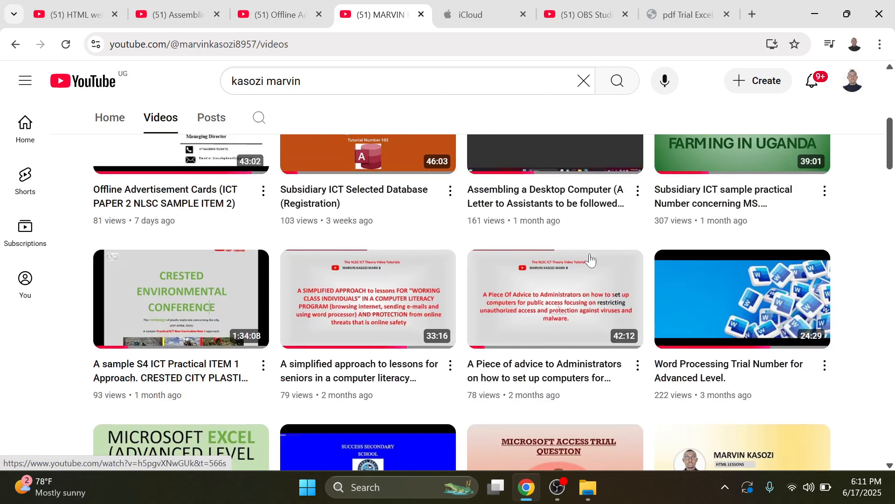
pyautogui.scroll(-6, 673, 210)
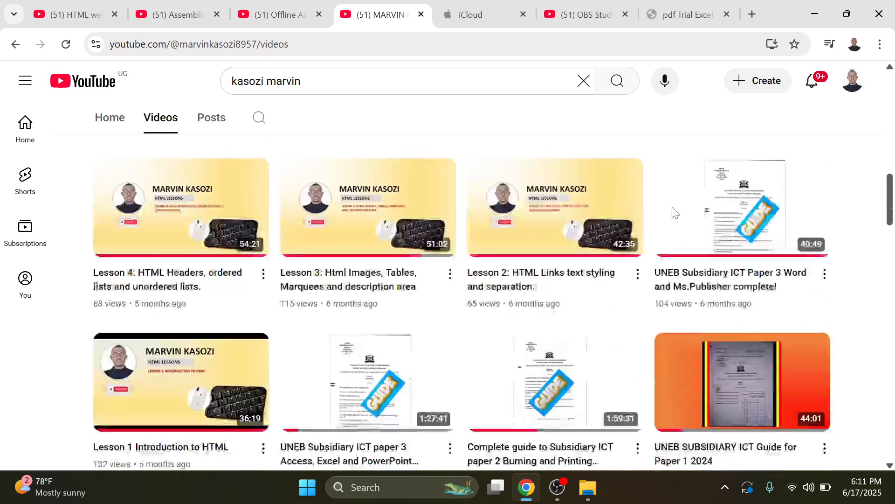
pyautogui.scroll(5, 672, 212)
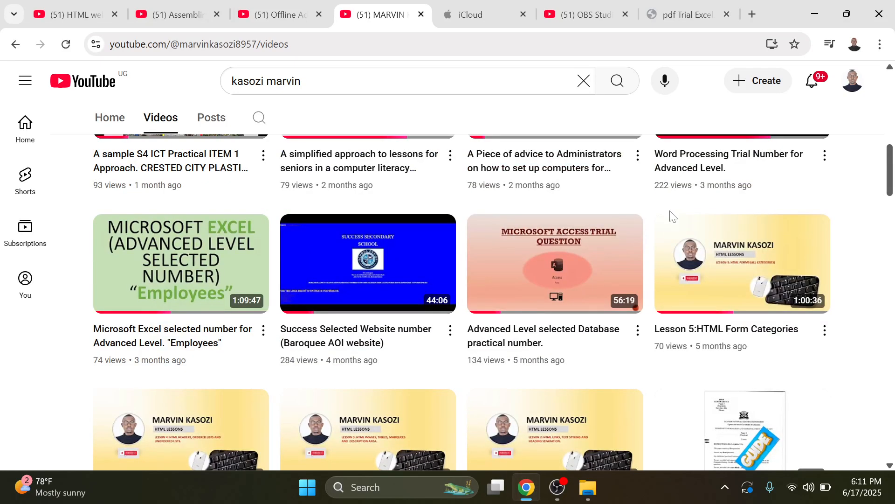
pyautogui.scroll(-3, 672, 216)
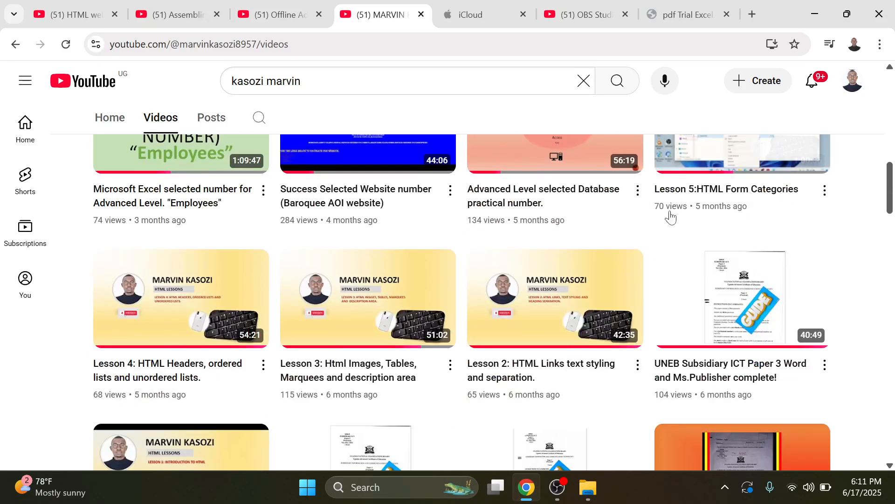
pyautogui.scroll(-6, 671, 216)
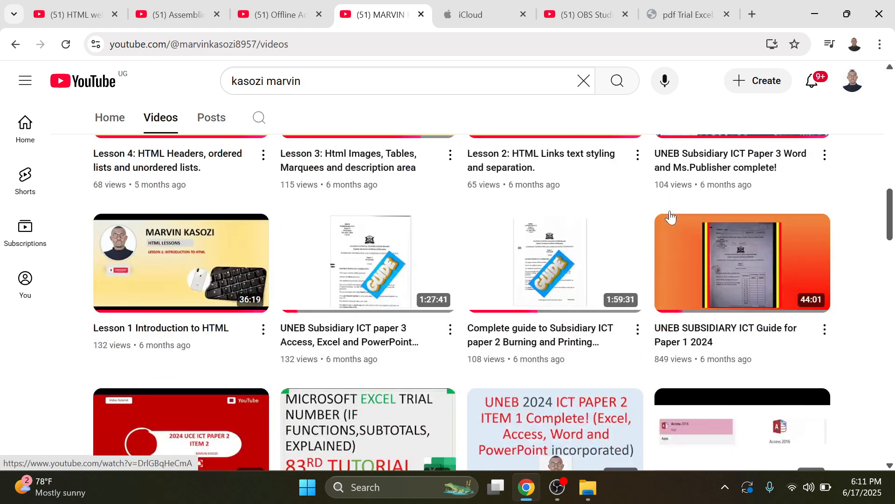
pyautogui.scroll(-1, 669, 215)
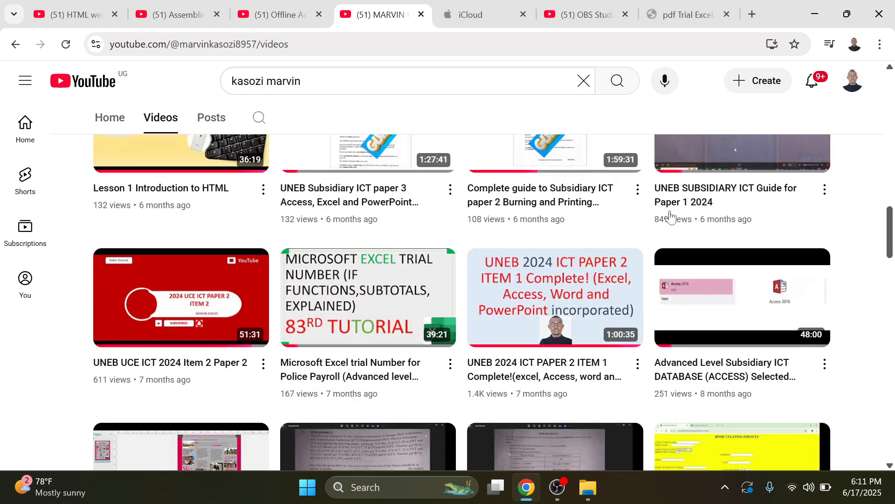
pyautogui.scroll(-3, 671, 216)
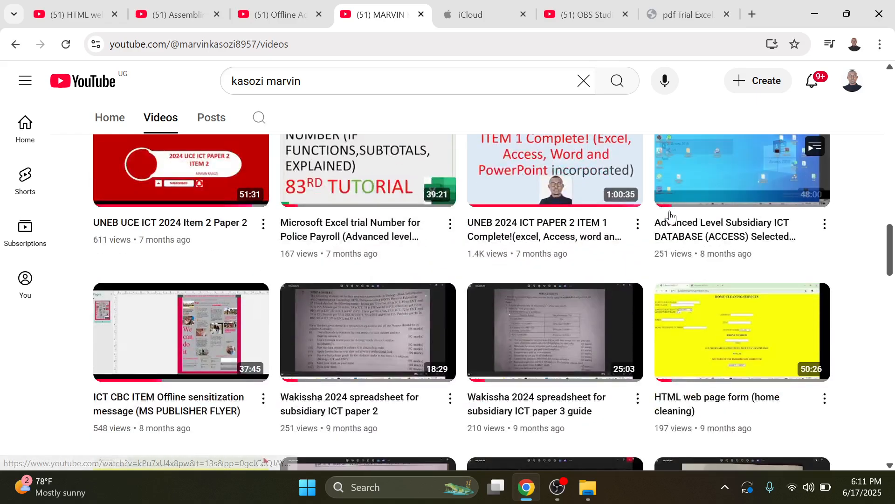
pyautogui.scroll(4, 671, 217)
pyautogui.scroll(-1, 671, 216)
pyautogui.scroll(-4, 670, 216)
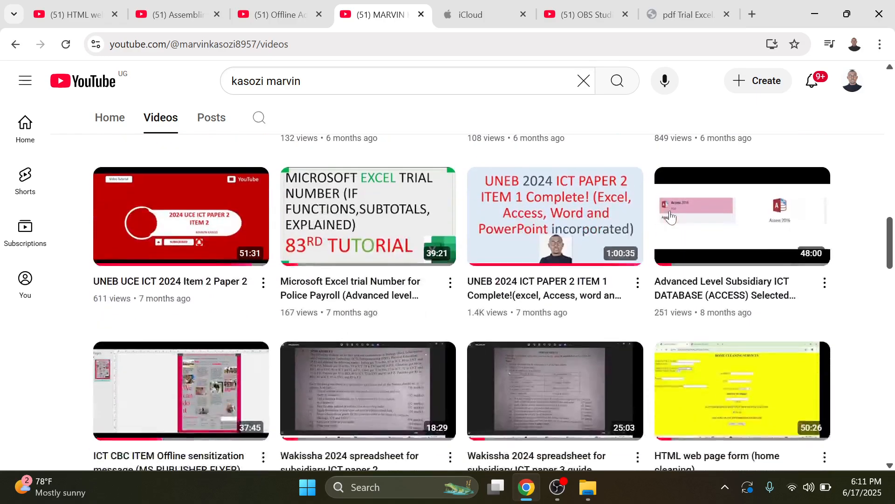
pyautogui.scroll(-4, 671, 215)
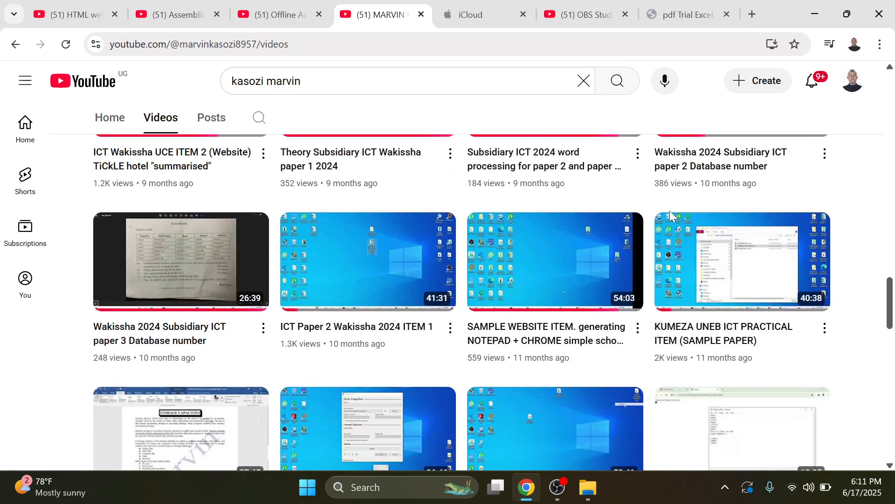
pyautogui.click(814, 13)
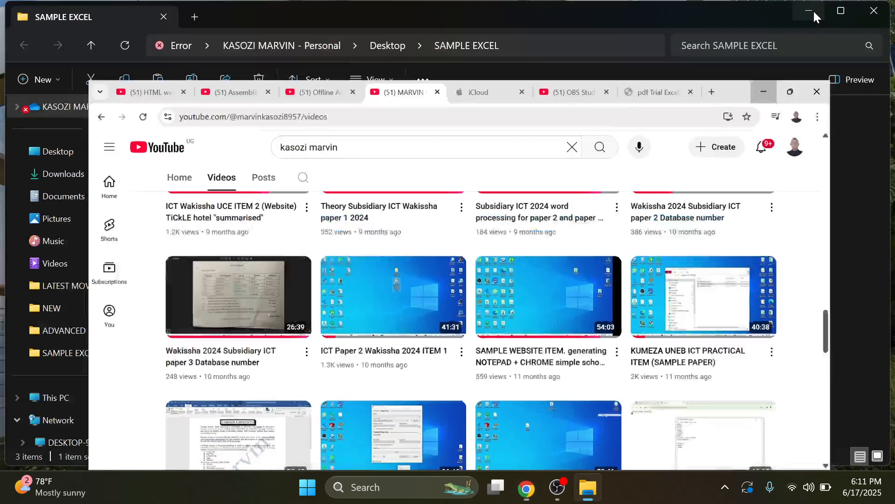
# Step: Restore Chrome to the pdf Trial Excel tab, read it, then minimize the browser
pyautogui.click(527, 485)
pyautogui.click(683, 15)
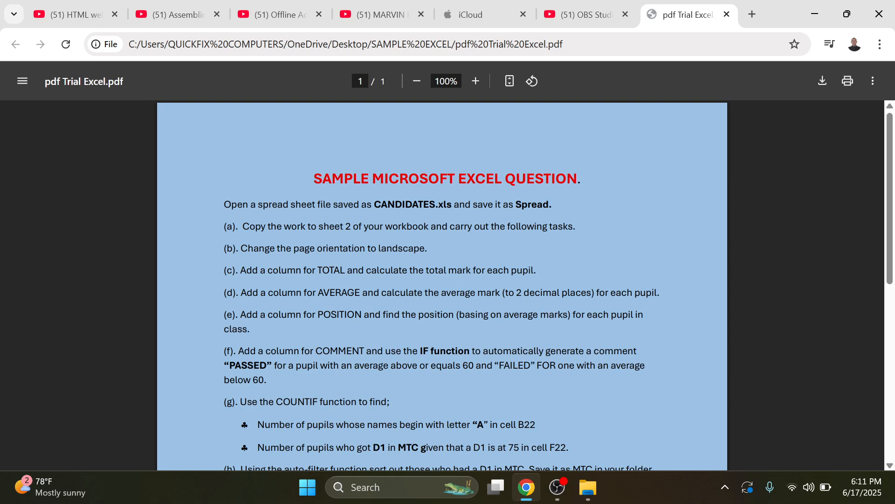
pyautogui.click(811, 17)
# Step: Create a new folder on the desktop
pyautogui.click(811, 18)
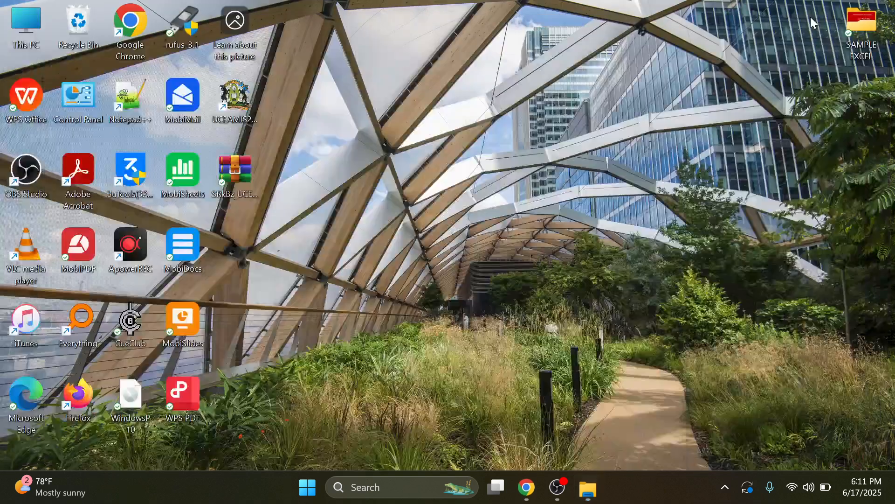
pyautogui.rightClick(469, 259)
pyautogui.click(568, 379)
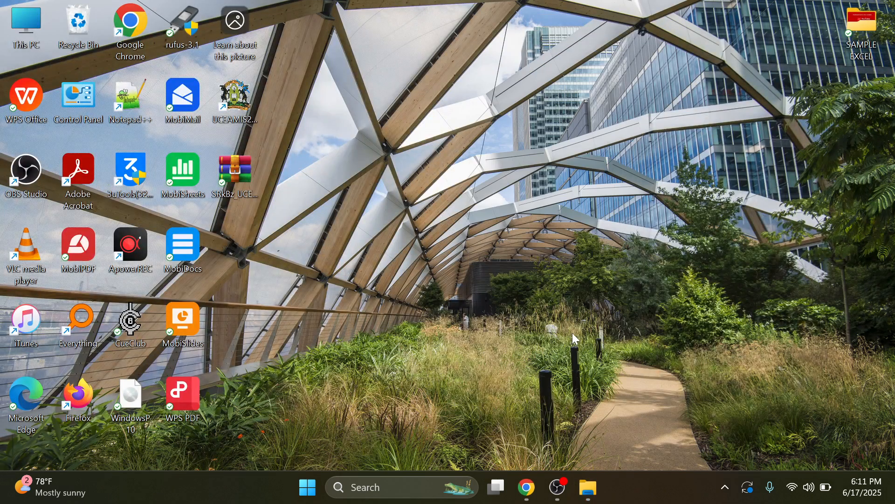
pyautogui.moveTo(570, 379)
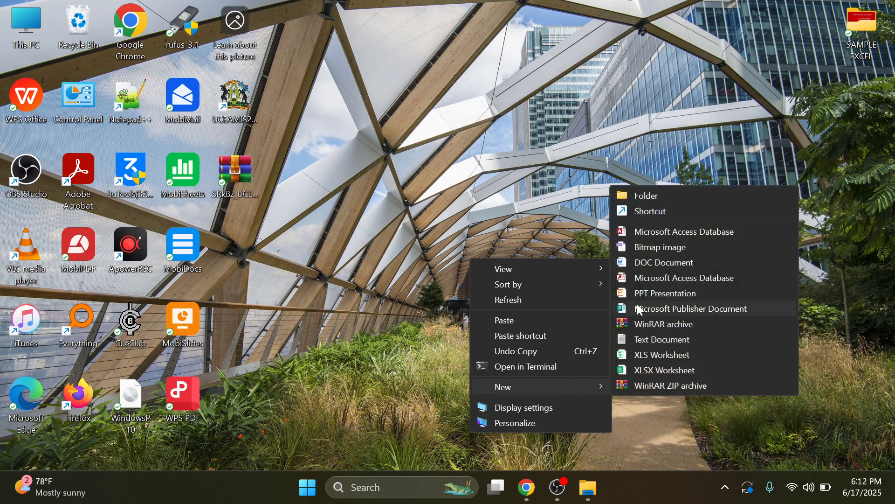
pyautogui.click(670, 195)
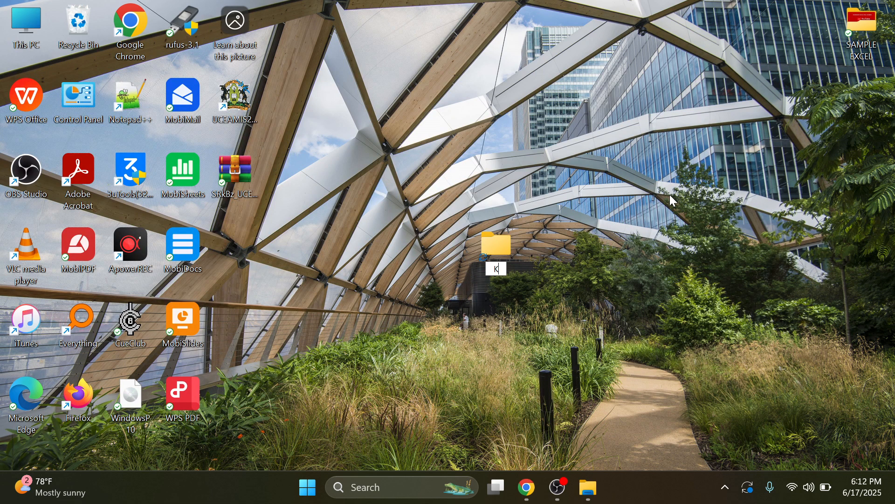
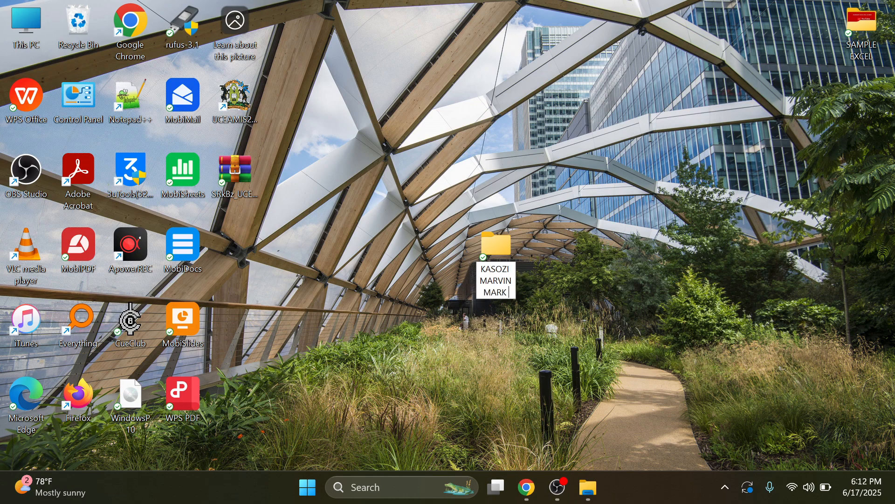
# Step: Name the new folder with the student's full name and open it
pyautogui.press('Return')
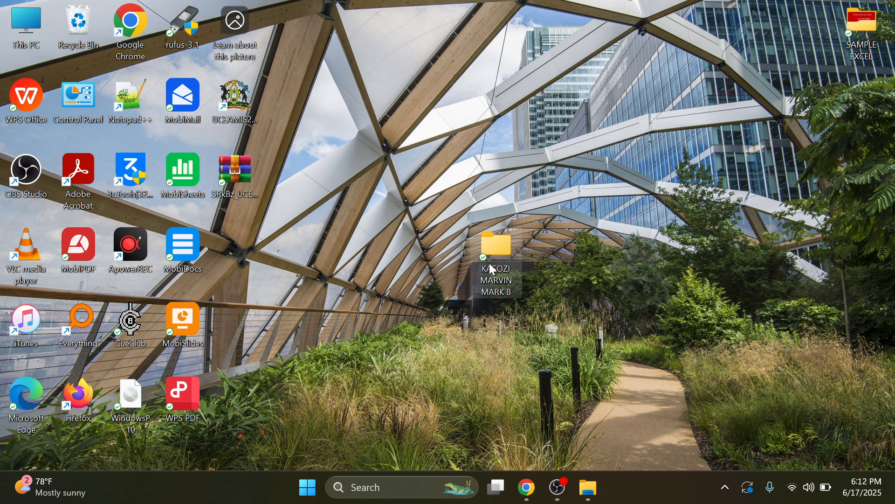
pyautogui.doubleClick(493, 268)
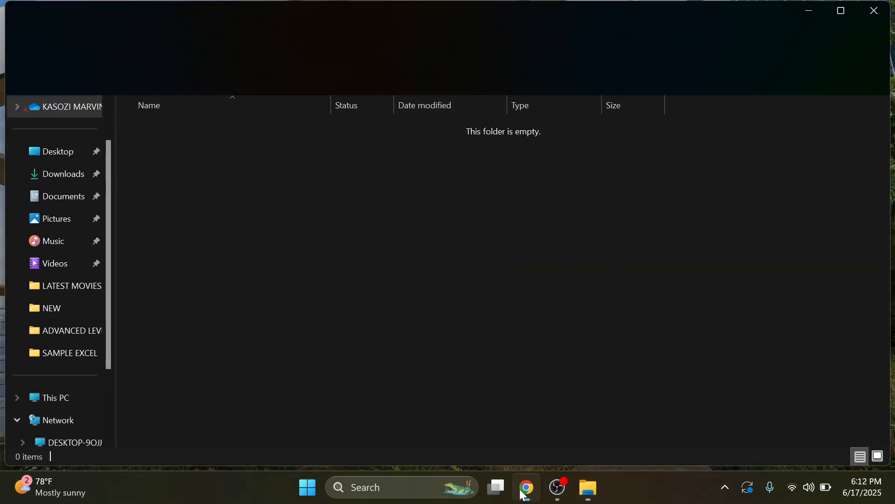
# Step: Glance at the task PDF, then return to File Explorer's Desktop folder
pyautogui.click(526, 488)
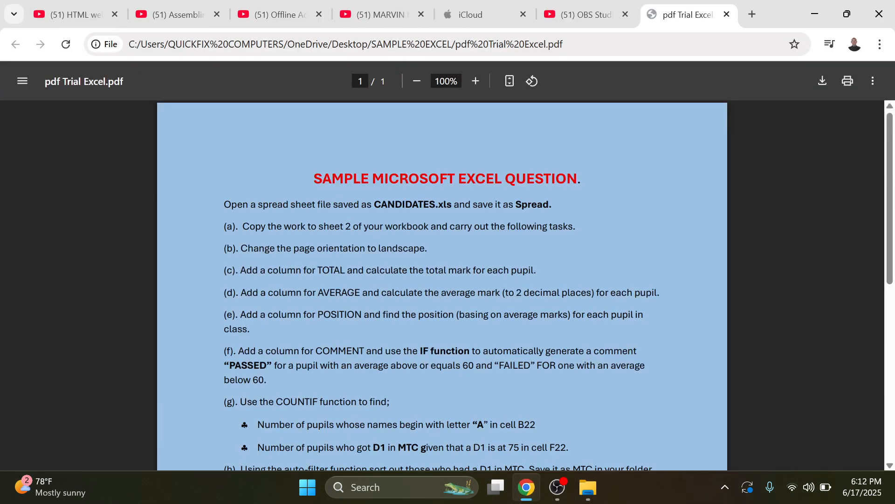
pyautogui.click(814, 15)
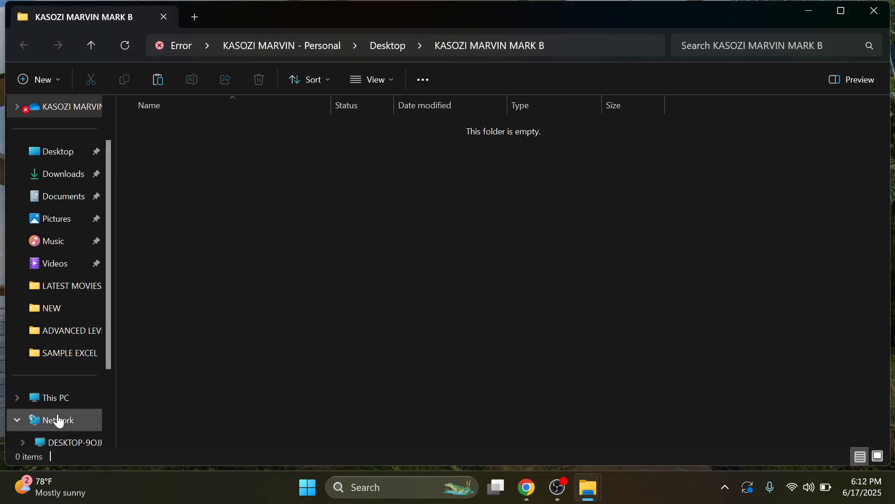
pyautogui.scroll(-2, 61, 356)
pyautogui.scroll(3, 60, 356)
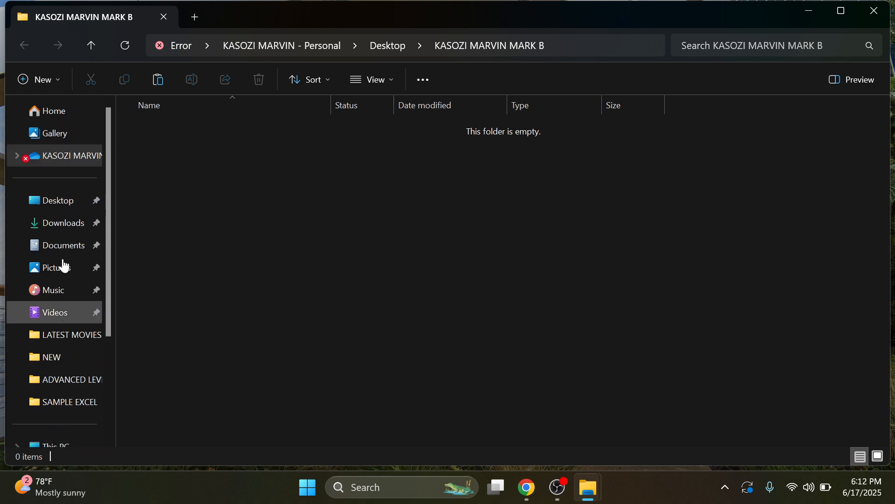
pyautogui.click(80, 202)
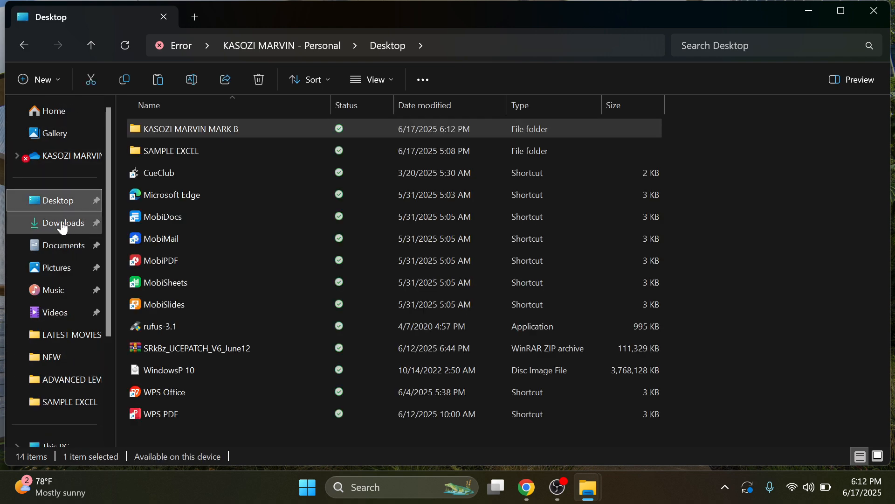
# Step: Browse from This PC to New Volume (D:), support folders, O and A Level Practical Qns Bank
pyautogui.scroll(-3, 62, 375)
pyautogui.click(56, 309)
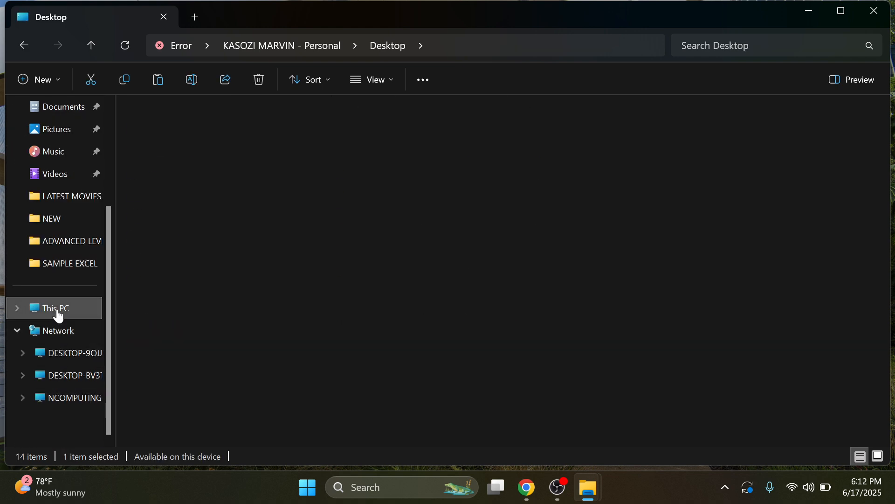
pyautogui.doubleClick(368, 155)
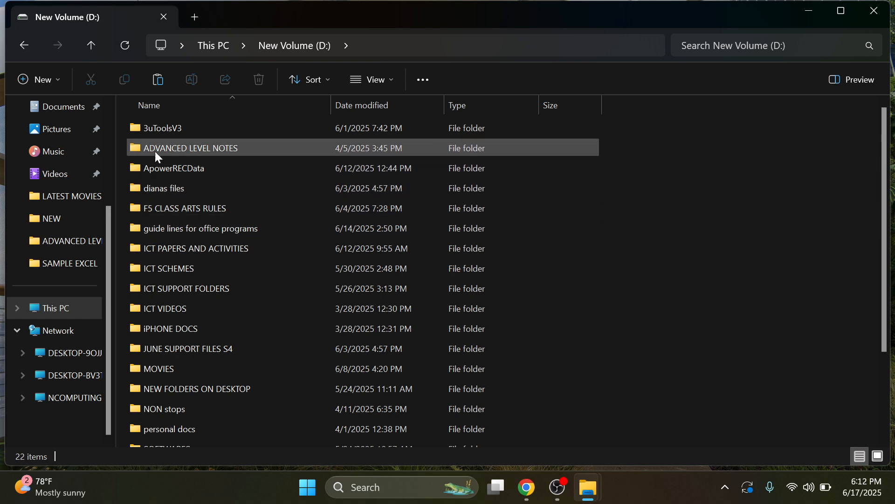
pyautogui.scroll(-2, 169, 417)
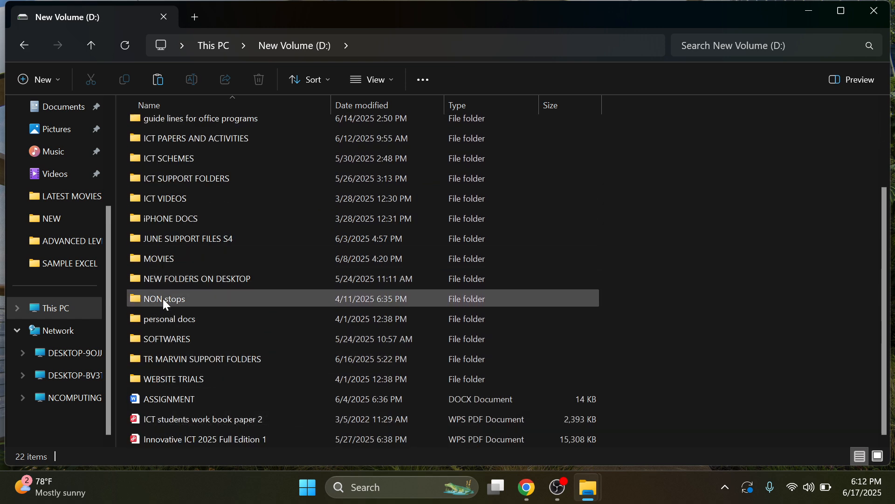
pyautogui.doubleClick(166, 354)
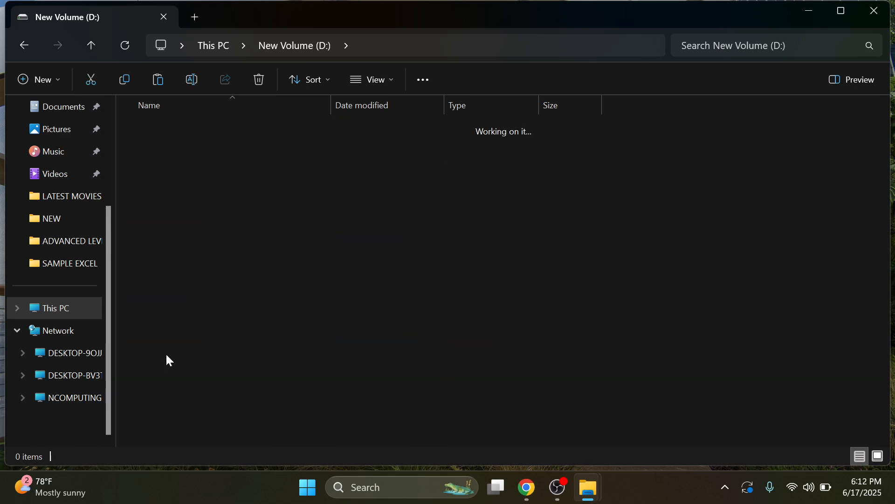
pyautogui.click(202, 131)
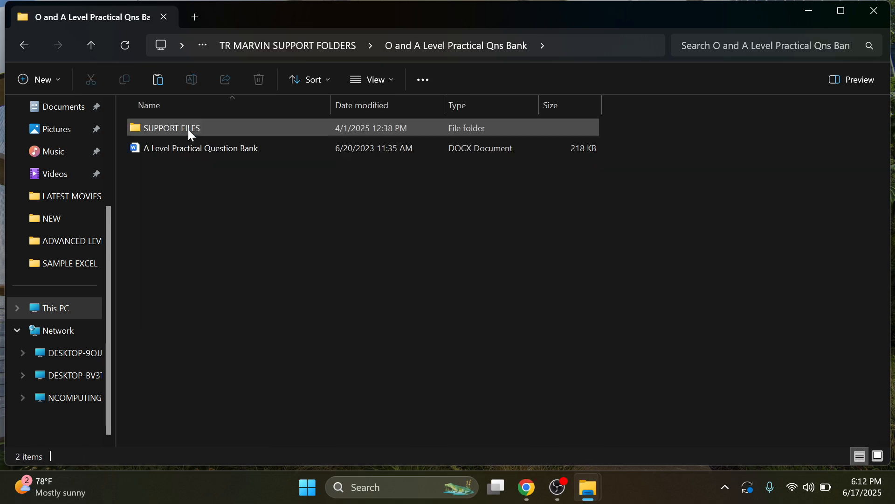
# Step: Find CANDIDATES in SUPPORT FILES by searching 'CANDI' and copy it
pyautogui.doubleClick(189, 129)
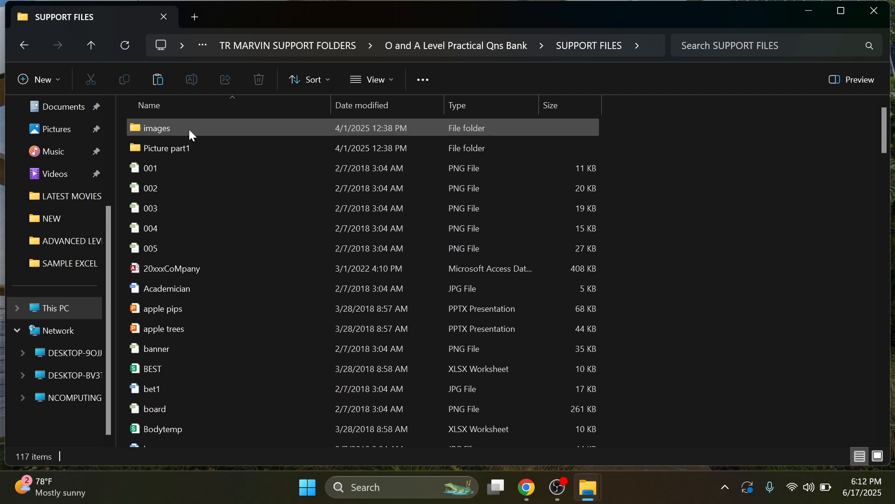
pyautogui.click(790, 46)
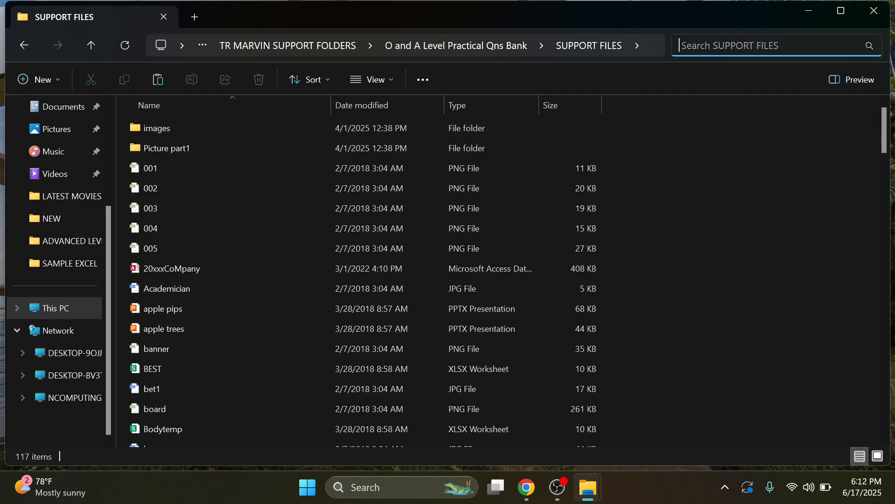
pyautogui.write('CANDI')
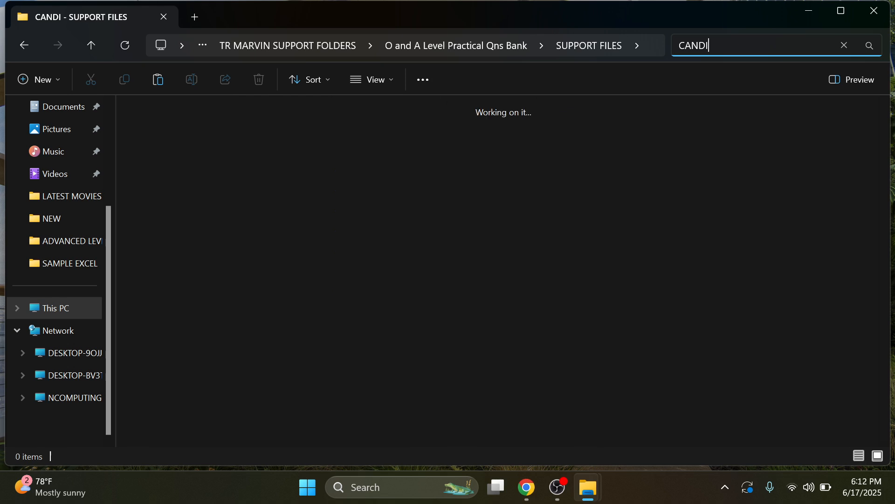
pyautogui.click(292, 120)
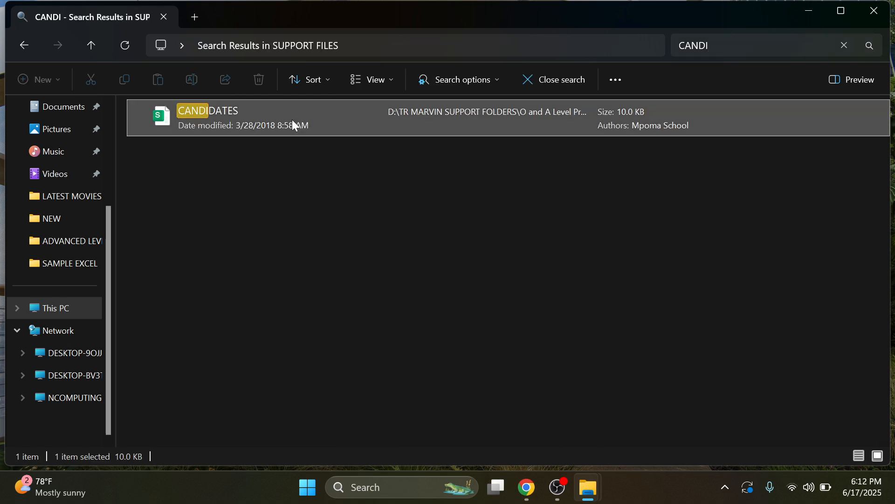
pyautogui.rightClick(199, 118)
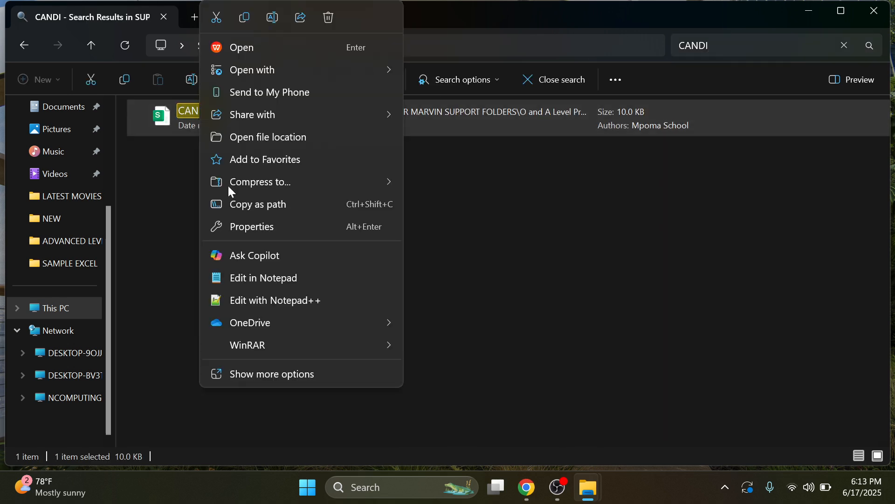
pyautogui.click(273, 373)
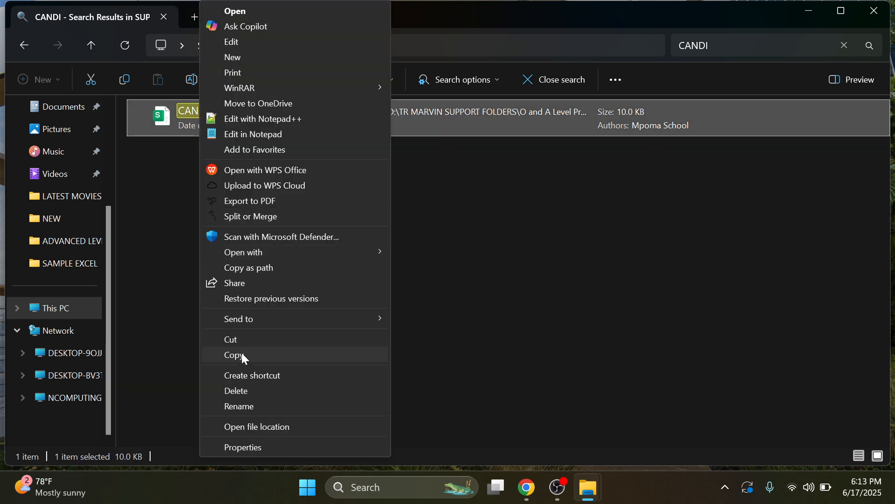
pyautogui.click(242, 354)
# Step: Paste CANDIDATES into the student's named desktop folder, then glance at the task PDF
pyautogui.click(806, 11)
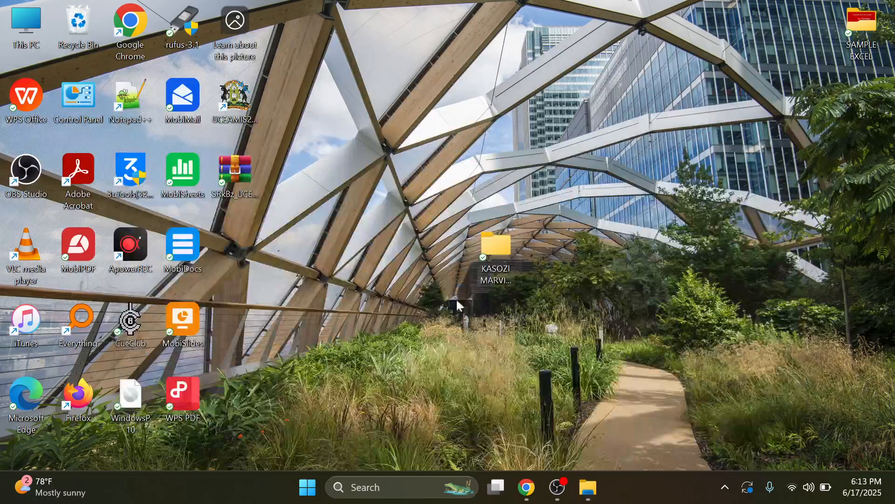
pyautogui.doubleClick(498, 248)
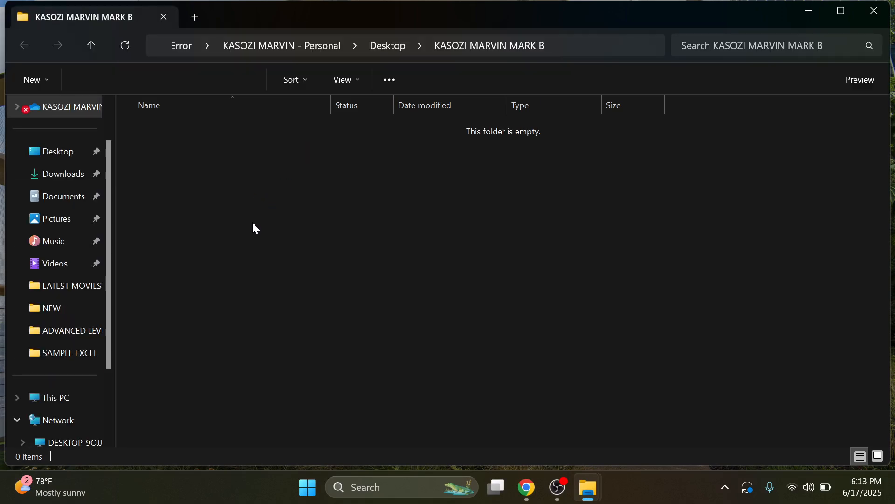
pyautogui.rightClick(254, 224)
pyautogui.click(389, 345)
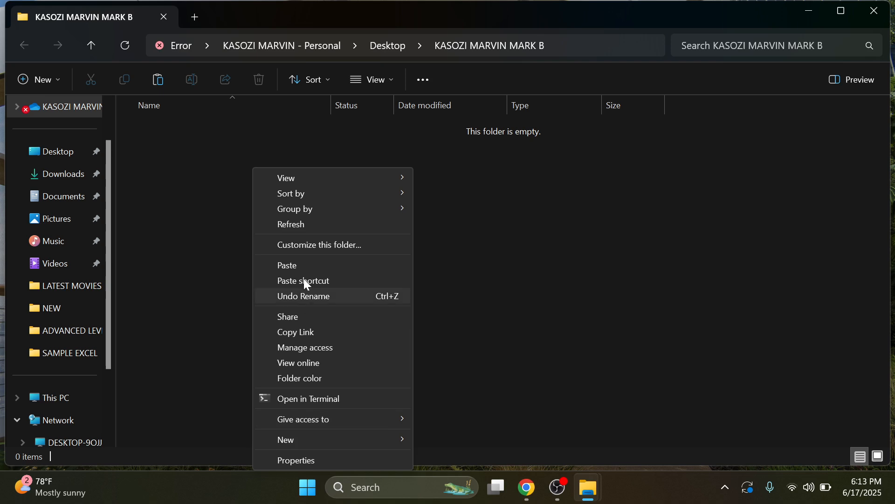
pyautogui.click(302, 265)
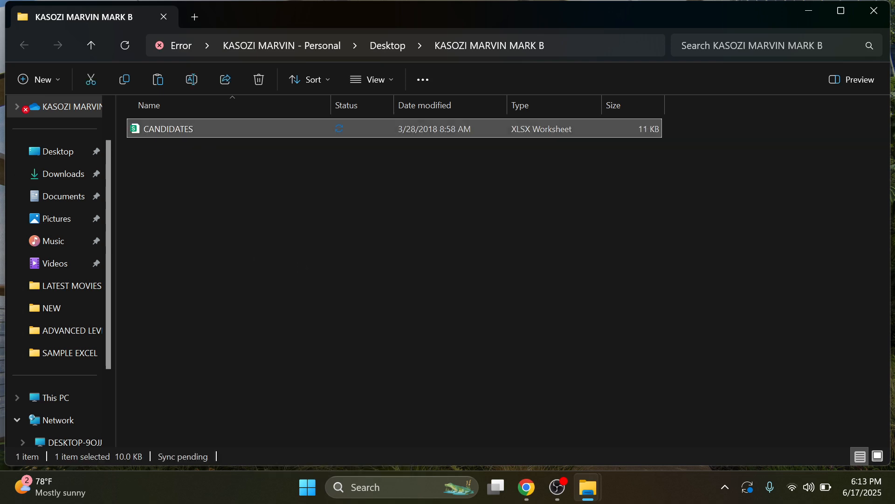
pyautogui.click(527, 488)
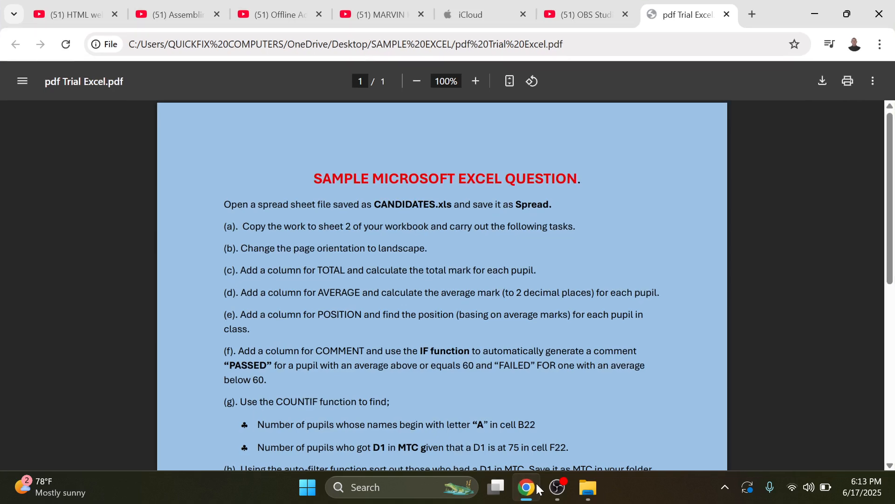
pyautogui.click(536, 488)
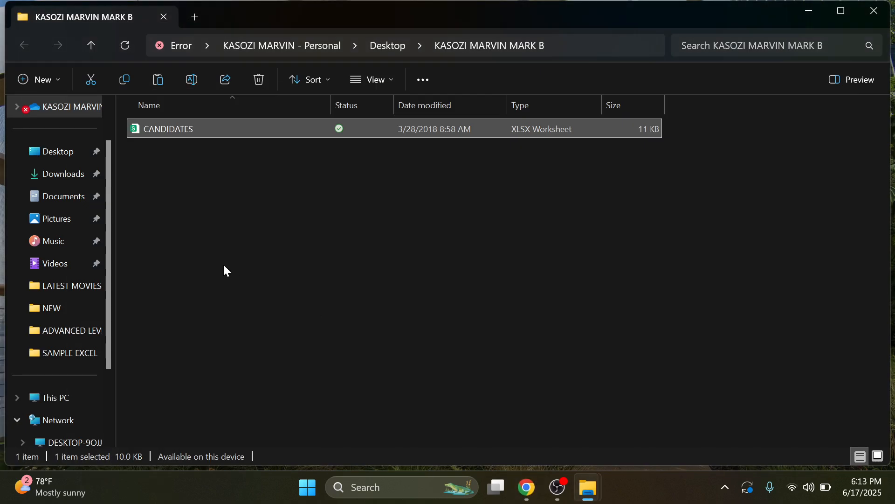
# Step: Open the CANDIDATES file's full action menu, then dismiss it unused
pyautogui.rightClick(164, 136)
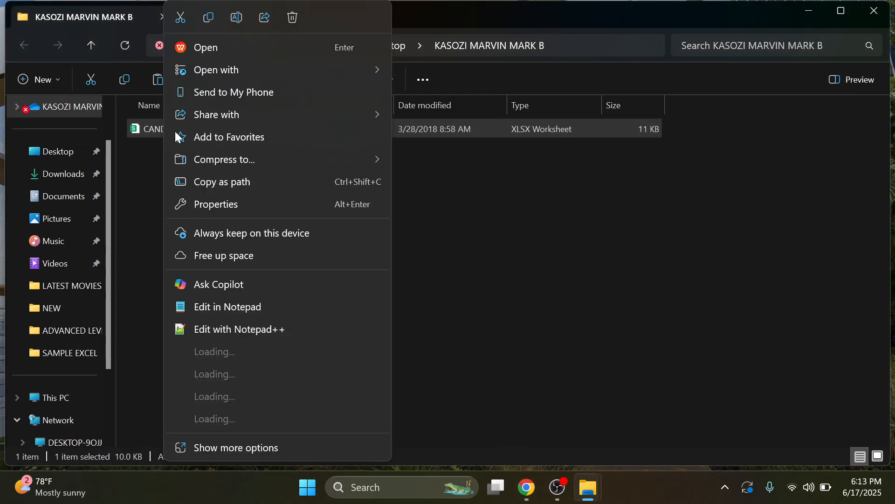
pyautogui.click(287, 403)
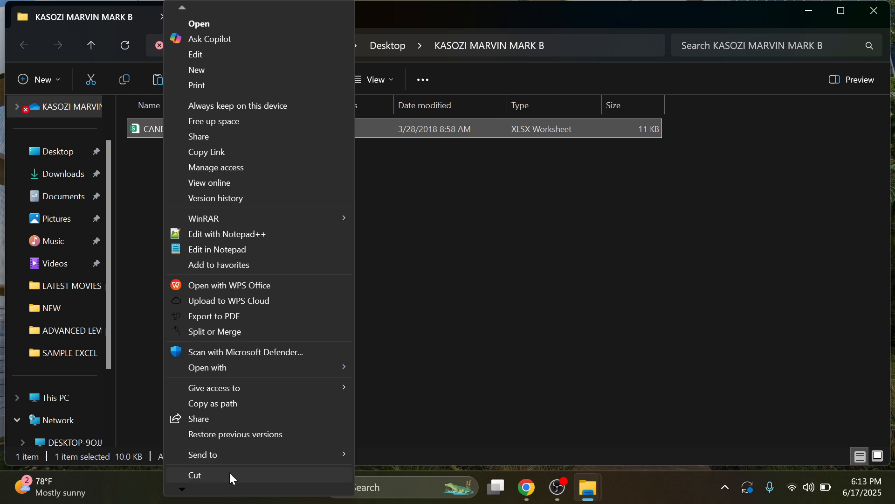
pyautogui.click(183, 489)
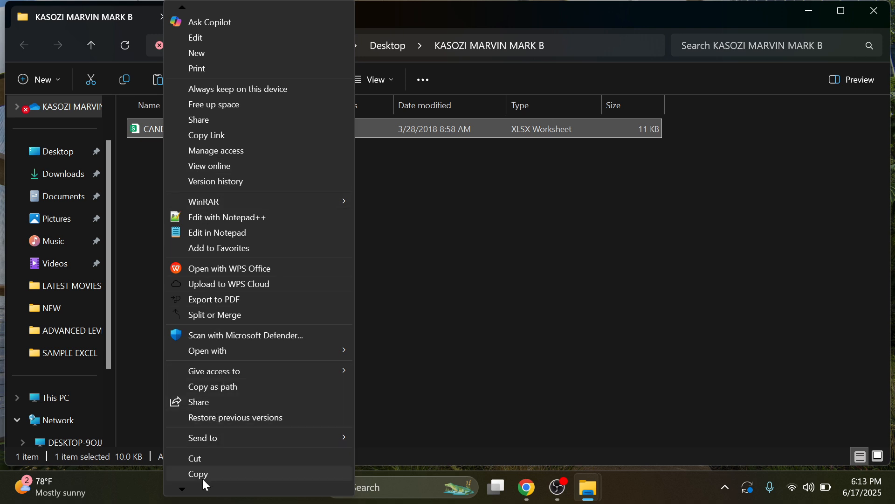
pyautogui.click(260, 175)
# Step: Rename the CANDIDATES workbook to SPREAD
pyautogui.rightClick(178, 123)
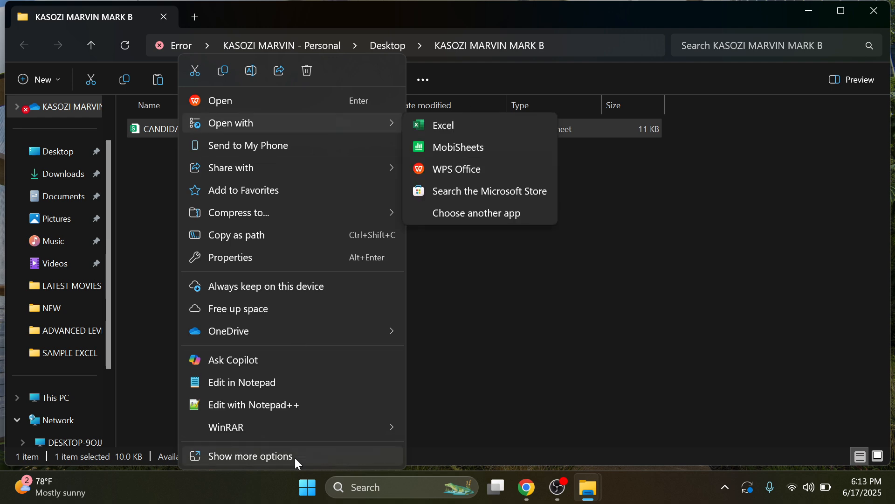
pyautogui.click(295, 456)
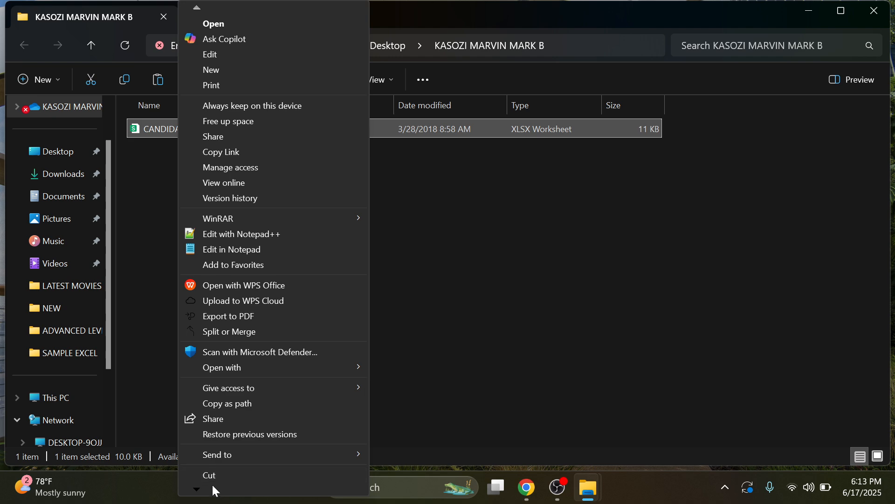
pyautogui.moveTo(203, 492)
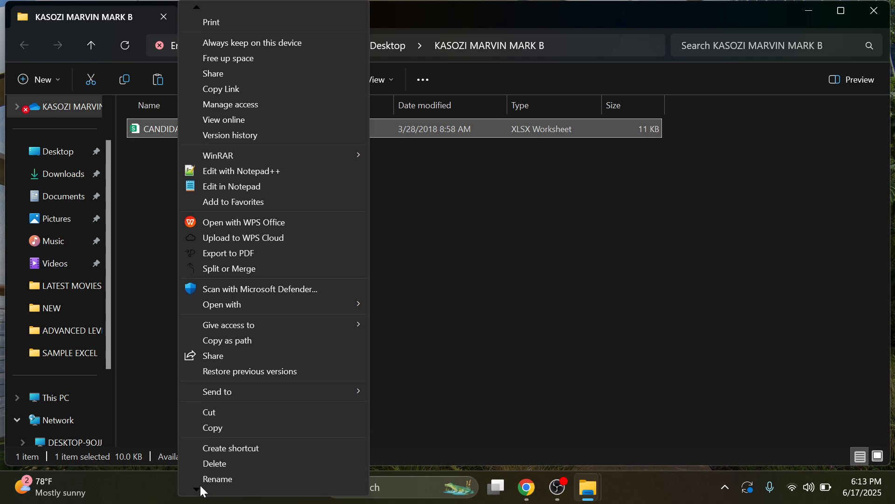
pyautogui.click(239, 441)
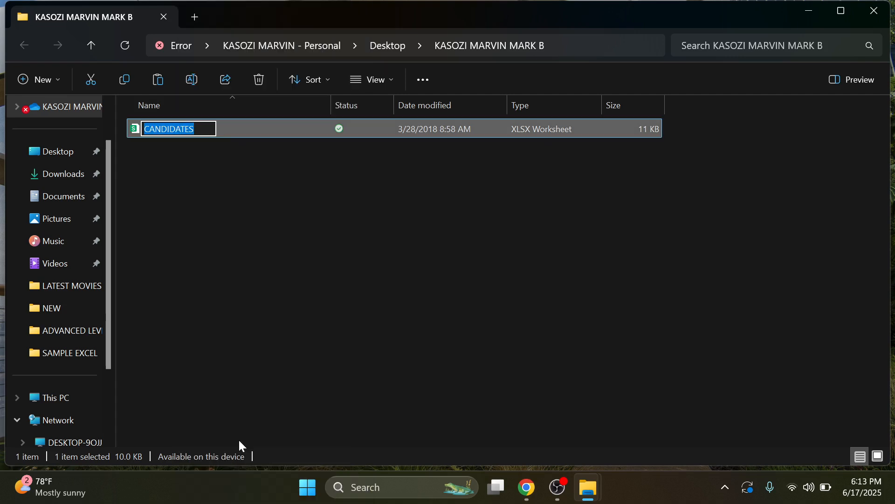
pyautogui.write('SPREAD')
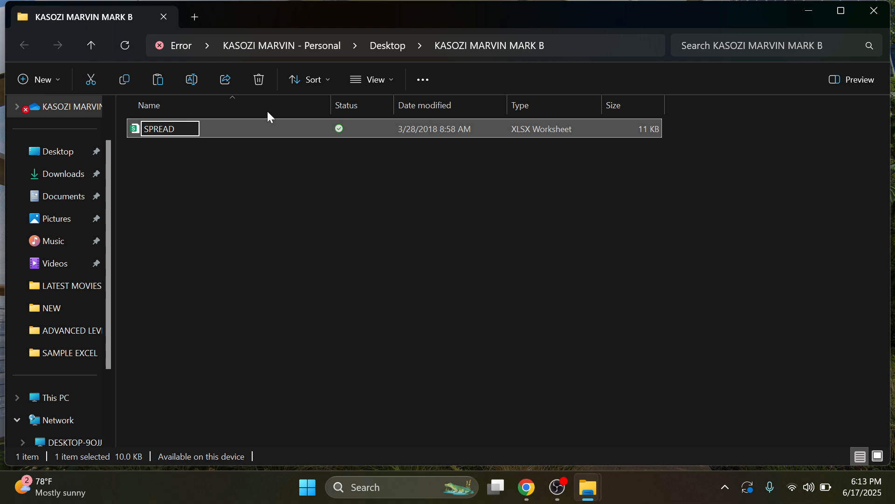
pyautogui.click(227, 132)
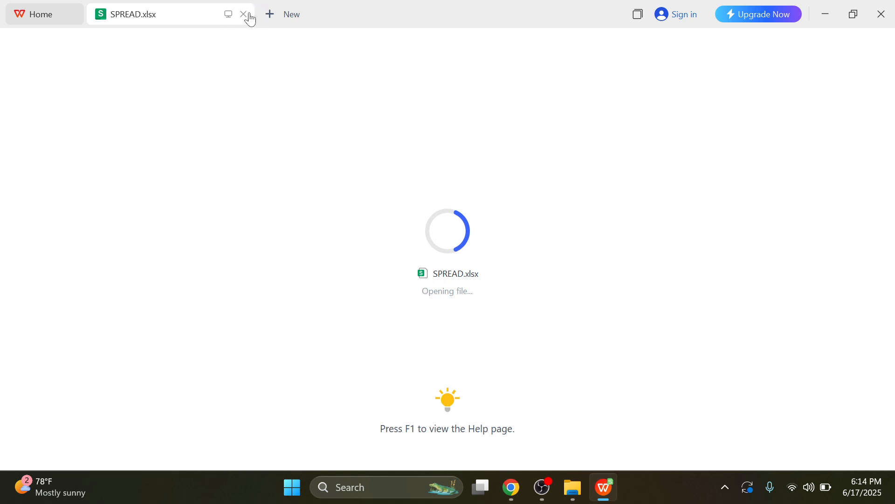
# Step: Close WPS Office and open SPREAD with Microsoft Excel instead
pyautogui.click(882, 16)
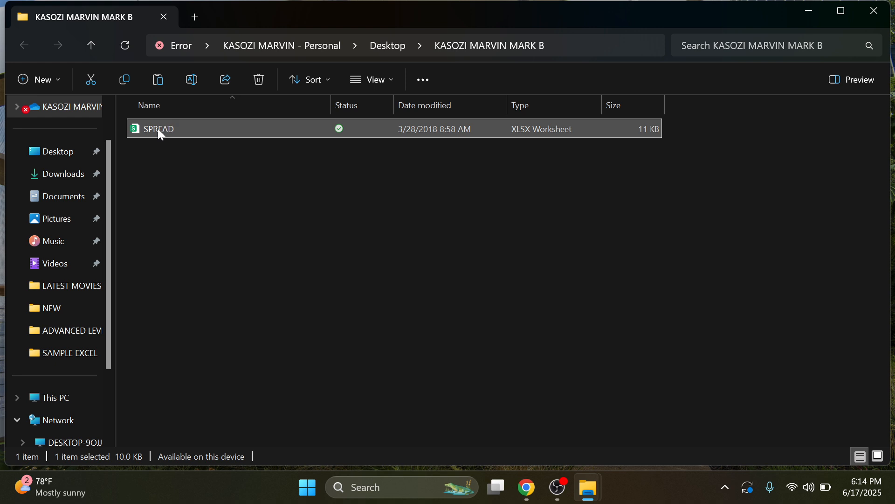
pyautogui.rightClick(158, 129)
pyautogui.moveTo(264, 74)
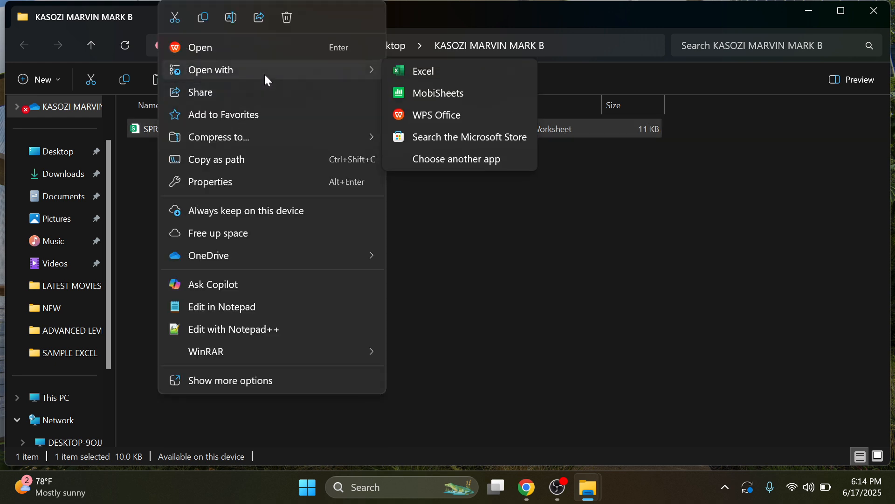
pyautogui.click(437, 74)
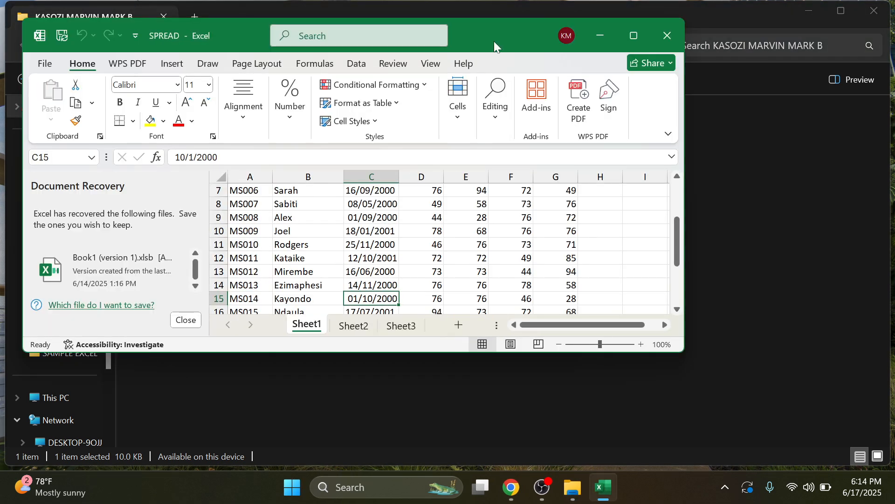
# Step: Maximize Excel and dismiss Document Recovery, keeping the recovered files for later
pyautogui.click(631, 37)
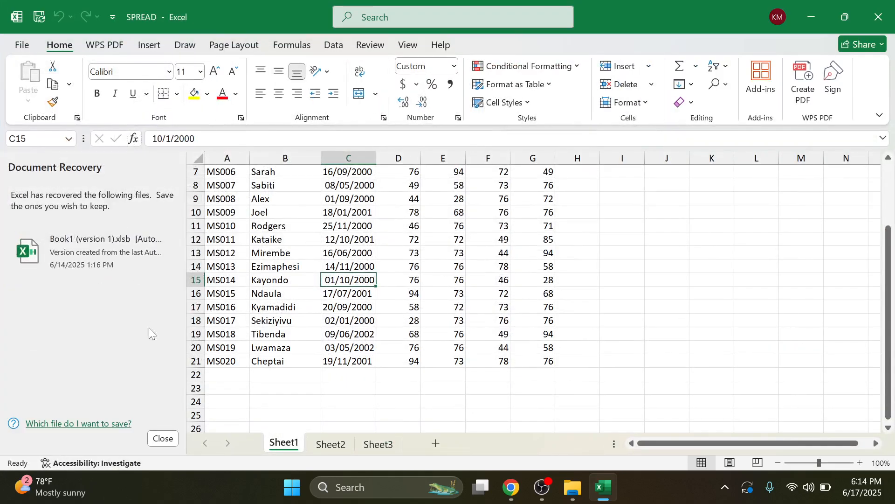
pyautogui.click(161, 438)
pyautogui.click(217, 196)
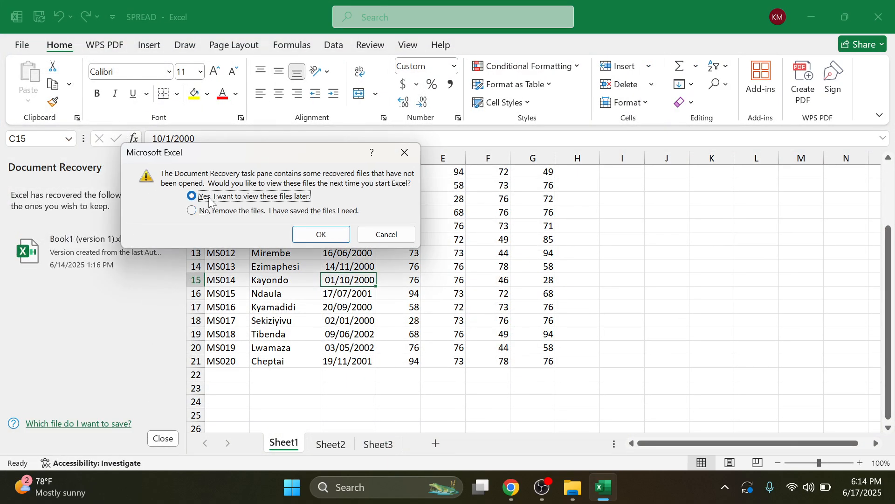
pyautogui.click(330, 234)
pyautogui.scroll(2, 349, 227)
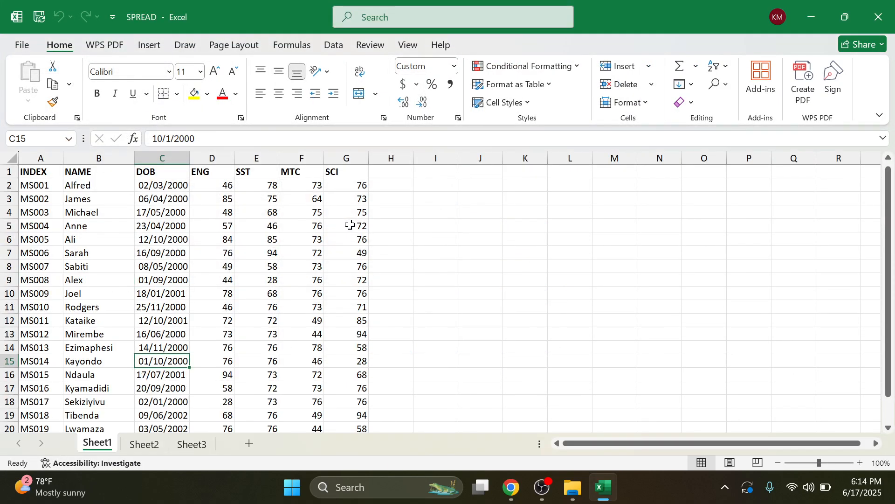
pyautogui.scroll(-1, 453, 365)
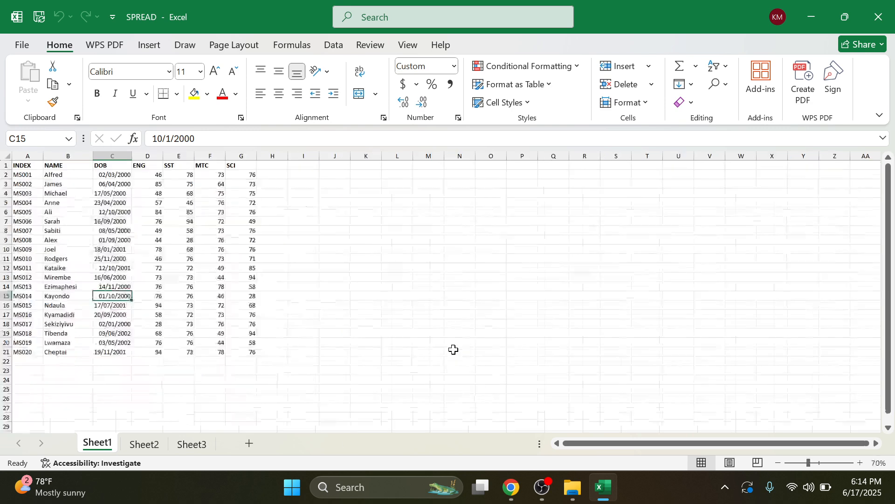
pyautogui.scroll(1, 243, 183)
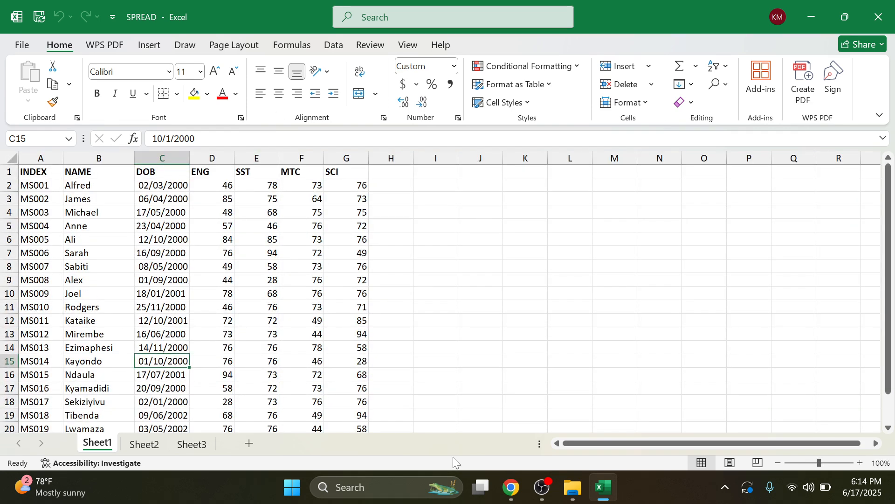
# Step: Check the task PDF in Chrome, then return to the SPREAD workbook
pyautogui.moveTo(577, 490)
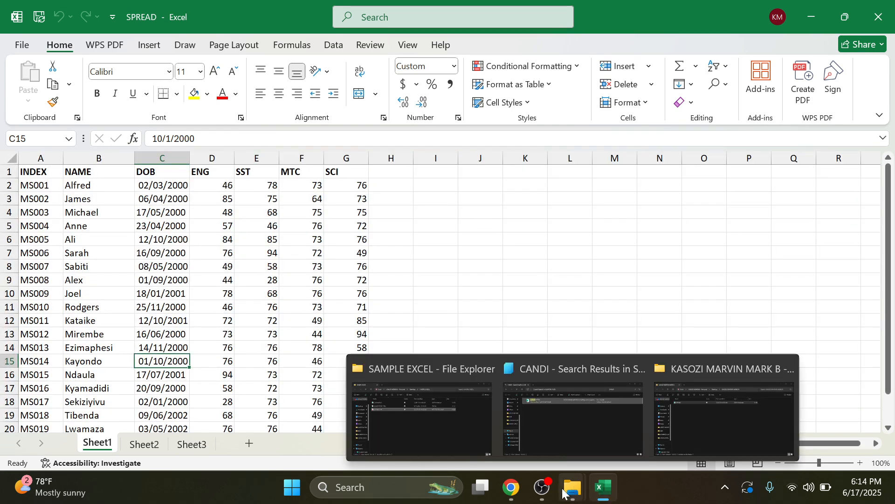
pyautogui.click(511, 487)
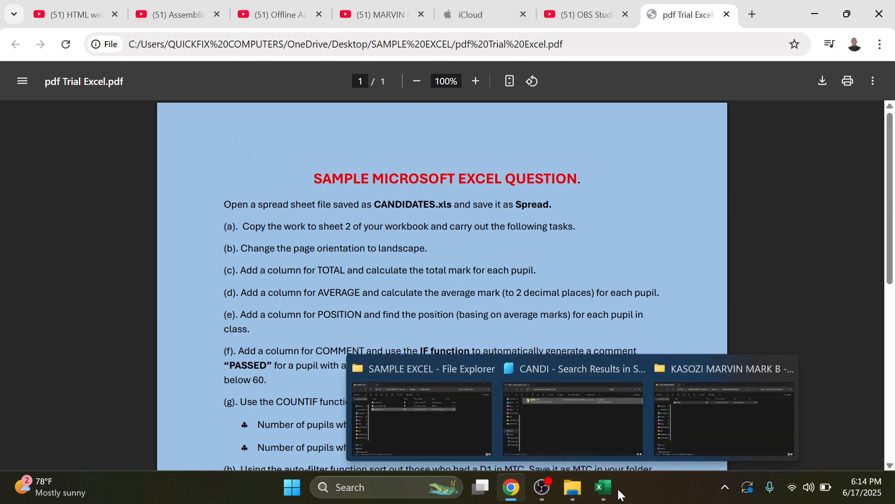
pyautogui.moveTo(604, 499)
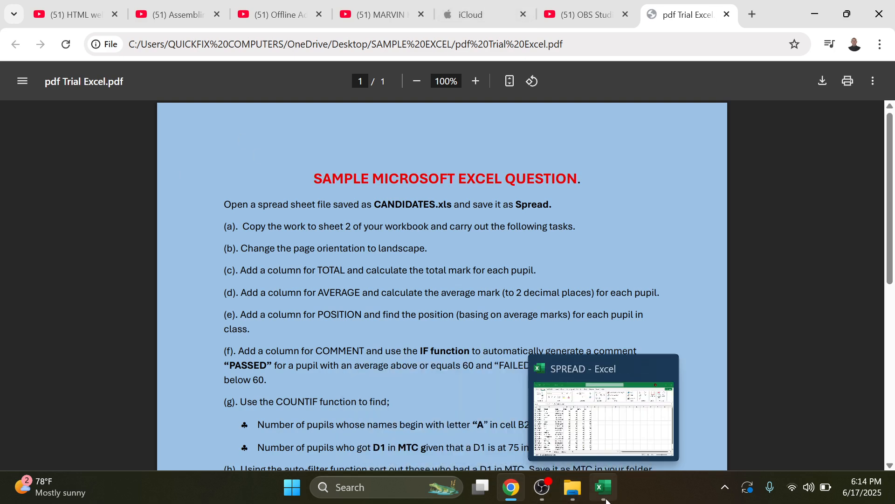
pyautogui.click(604, 499)
# Step: Select and copy the student table A1:G21 on Sheet1
pyautogui.scroll(-4, 310, 222)
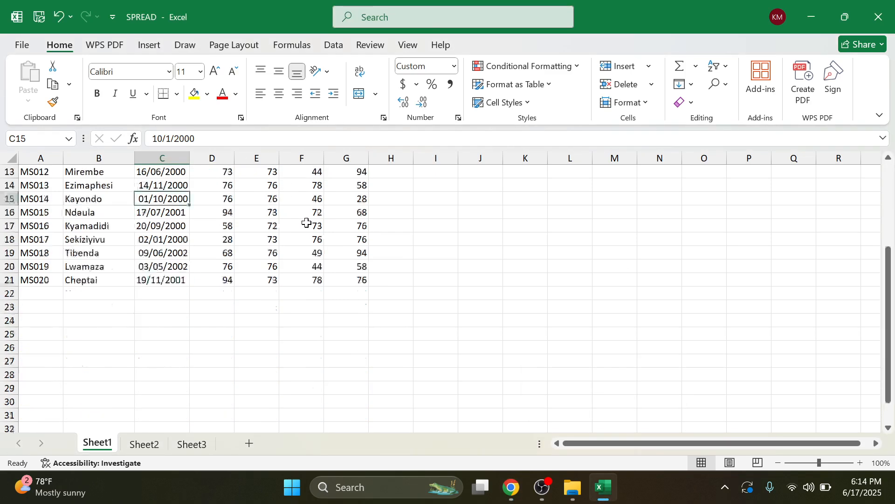
pyautogui.scroll(4, 310, 216)
pyautogui.moveTo(34, 171); pyautogui.dragTo(344, 401)
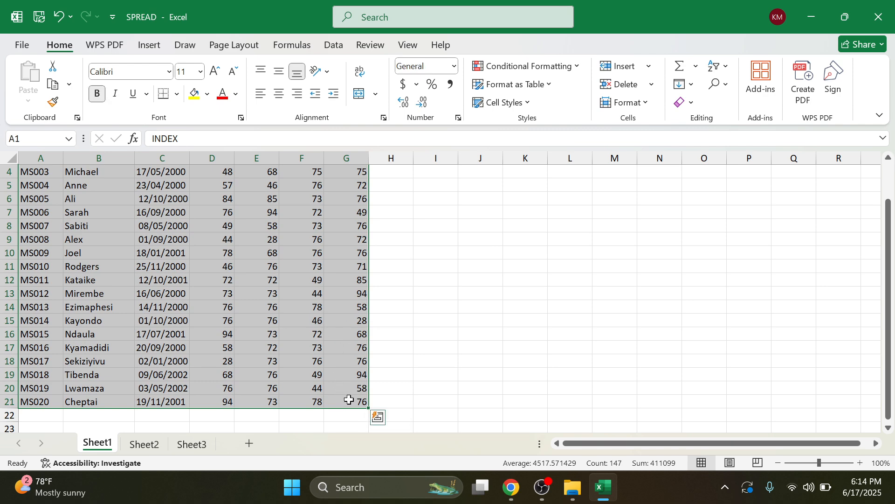
pyautogui.scroll(1, 349, 400)
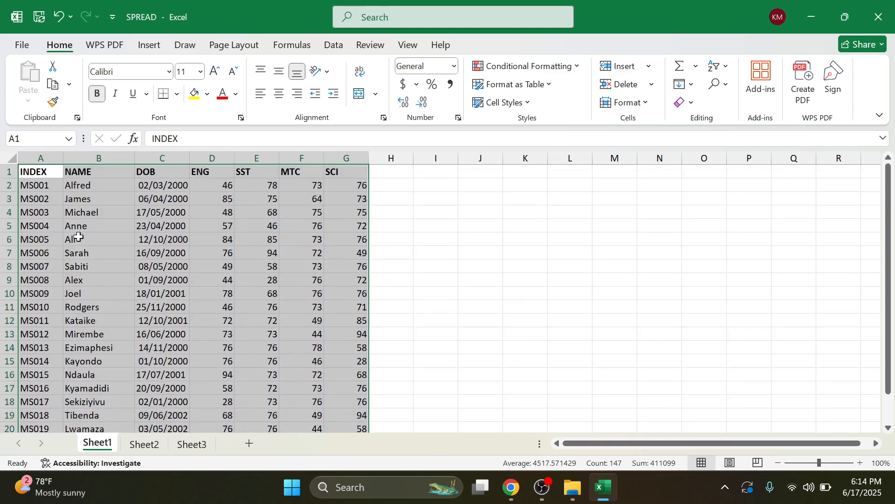
pyautogui.scroll(-6, 142, 316)
pyautogui.scroll(6, 158, 221)
pyautogui.rightClick(160, 215)
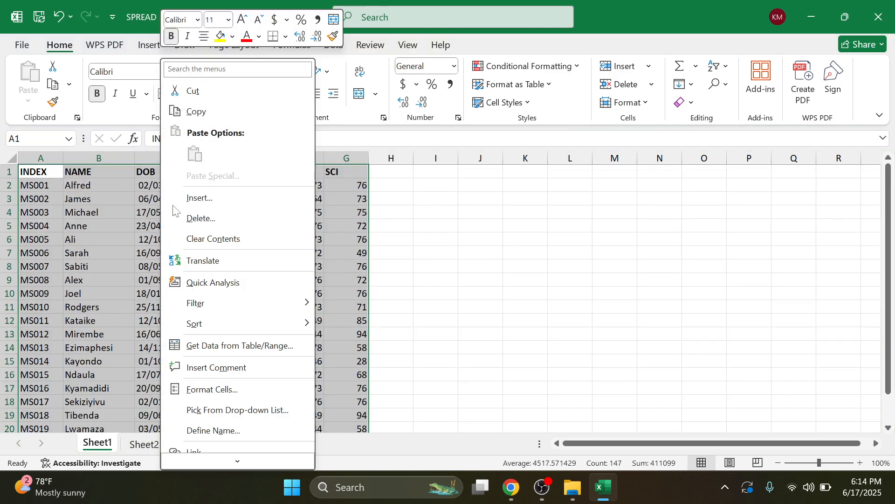
pyautogui.click(200, 112)
# Step: Paste the table into Sheet2 at A1, widen column C for the dates, then view the PDF
pyautogui.click(144, 443)
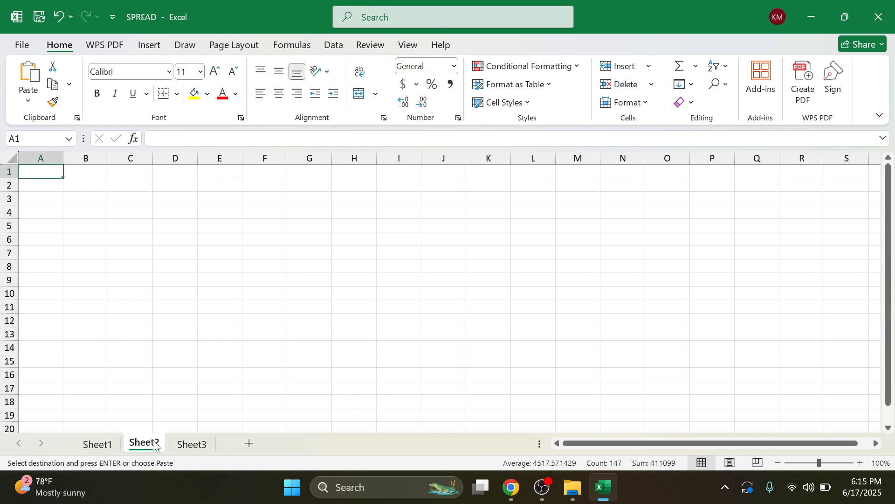
pyautogui.rightClick(44, 179)
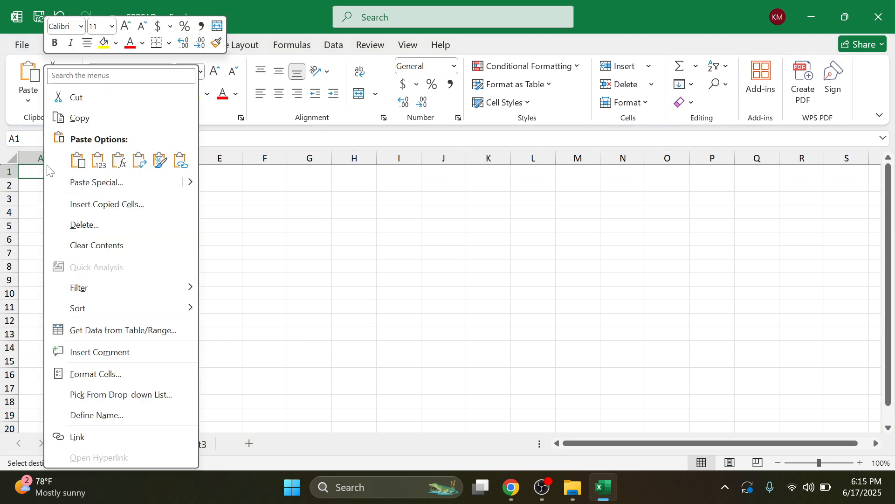
pyautogui.click(77, 160)
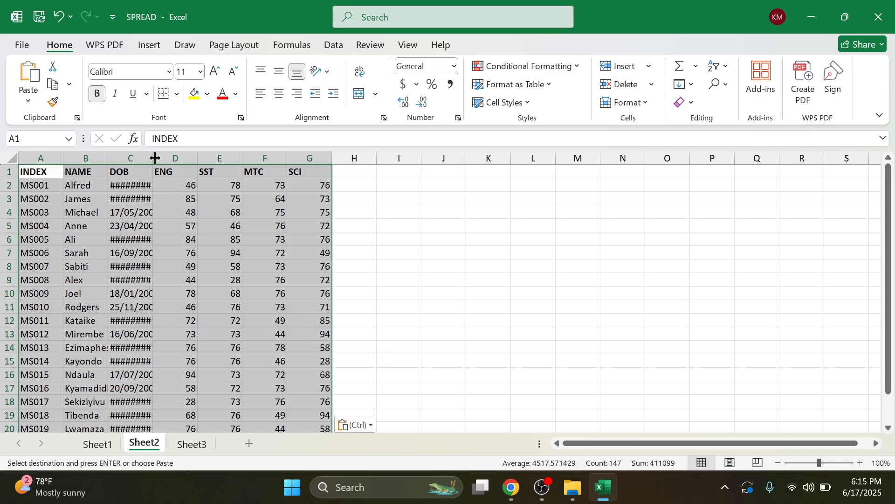
pyautogui.moveTo(155, 157); pyautogui.dragTo(187, 155)
pyautogui.scroll(-3, 334, 284)
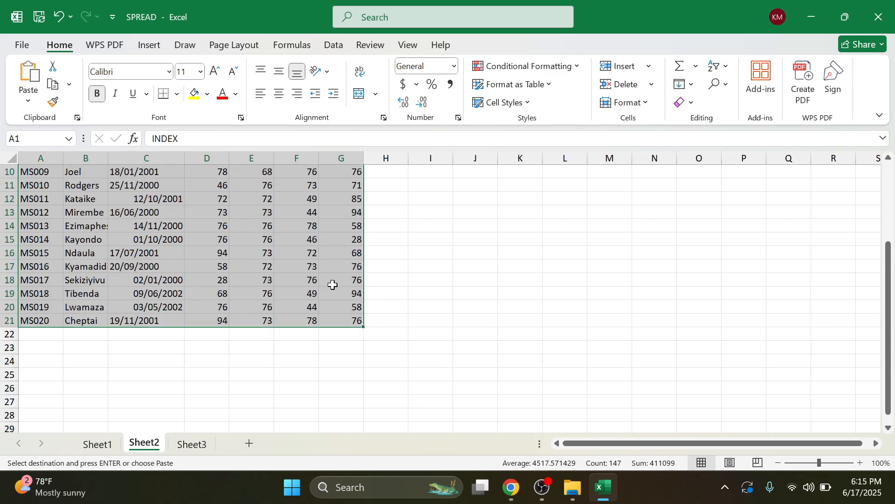
pyautogui.scroll(3, 334, 283)
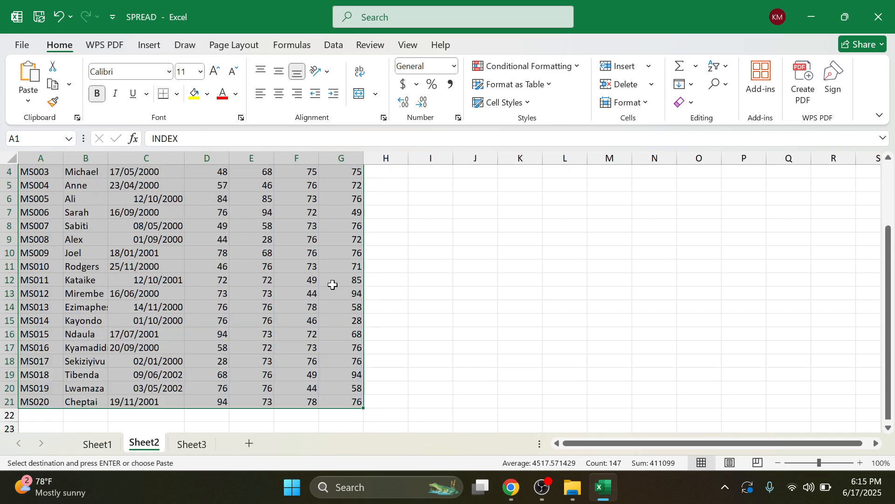
pyautogui.click(111, 444)
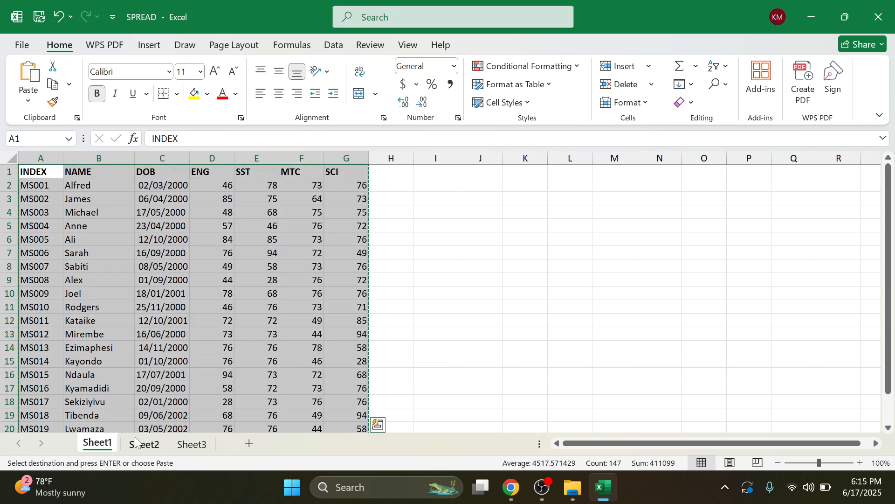
pyautogui.click(134, 443)
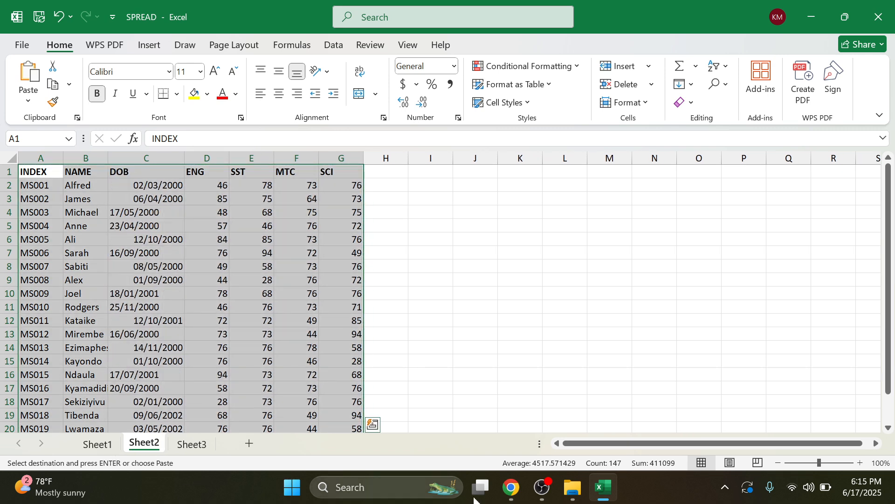
pyautogui.click(512, 498)
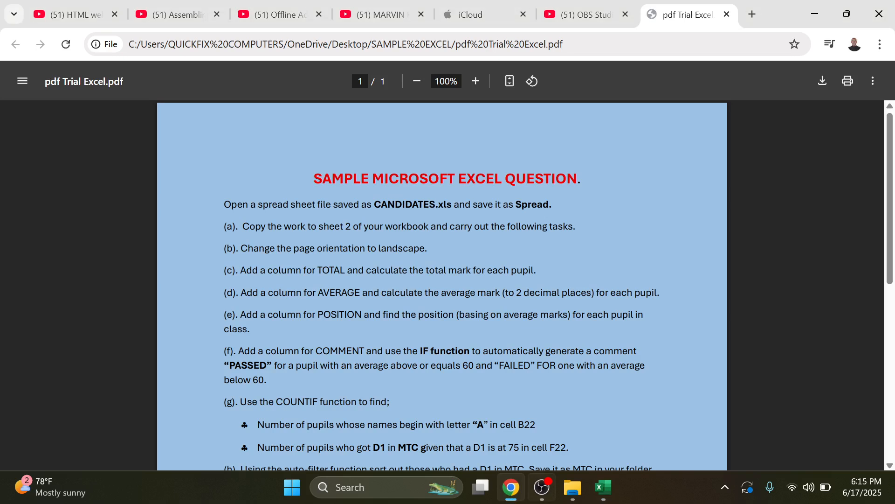
# Step: Rename Sheet1 to ORIGINAL, correcting the typing mistakes in the name
pyautogui.click(814, 12)
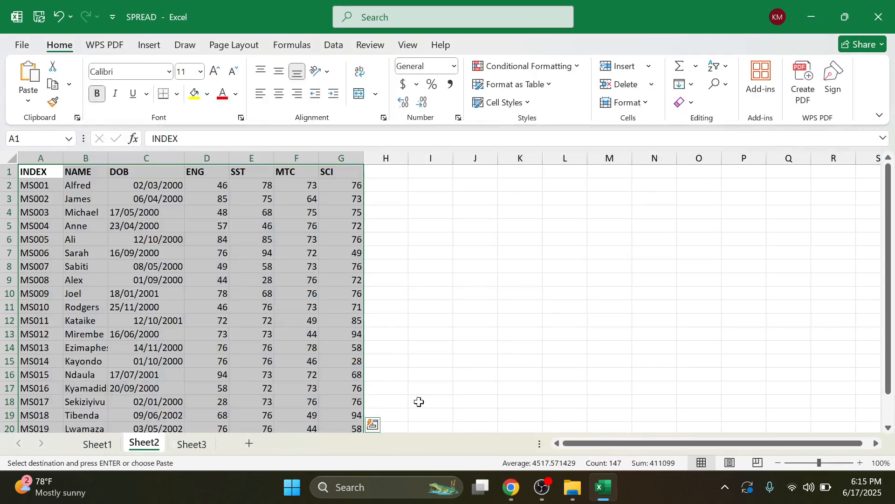
pyautogui.hotkey('ctrl', 'Home')
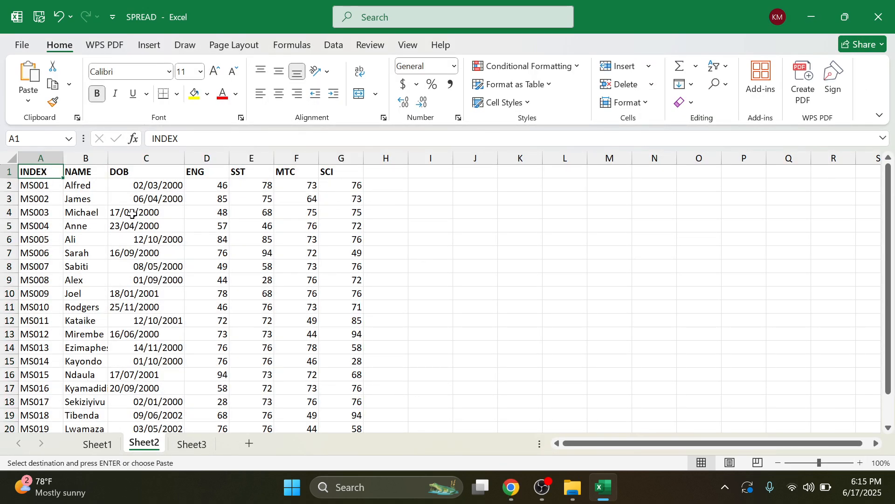
pyautogui.click(106, 444)
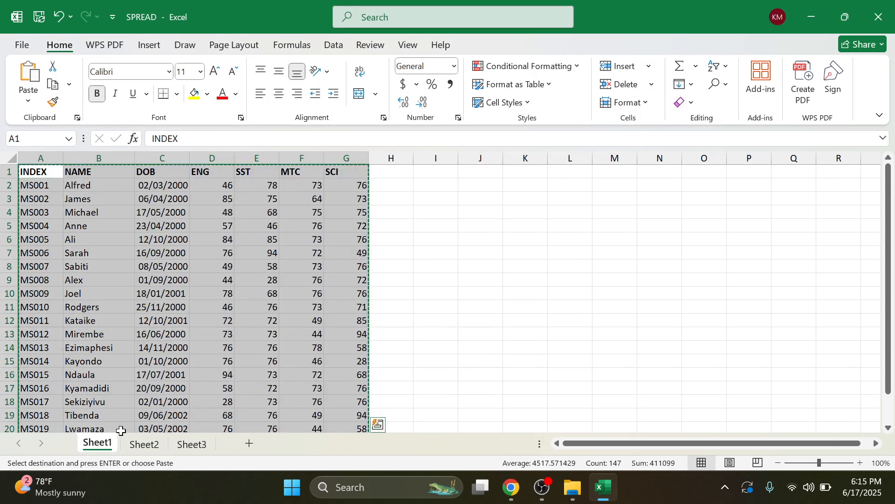
pyautogui.doubleClick(108, 443)
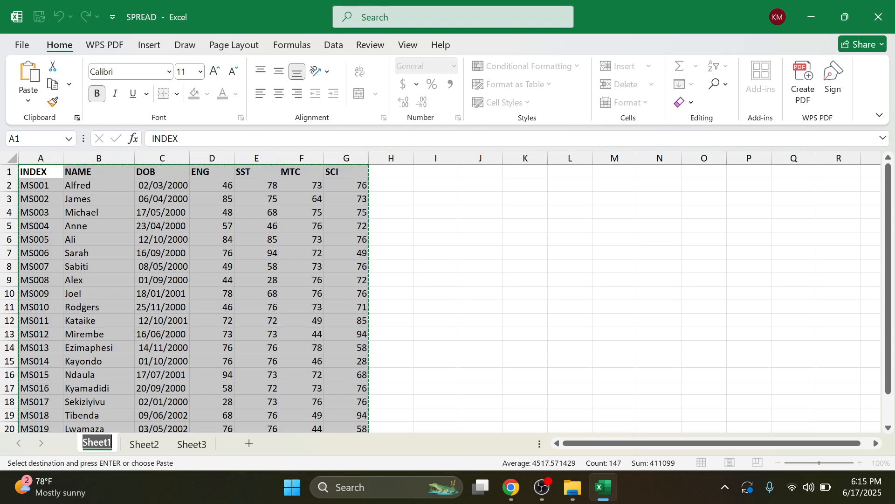
pyautogui.write('ORIIGI')
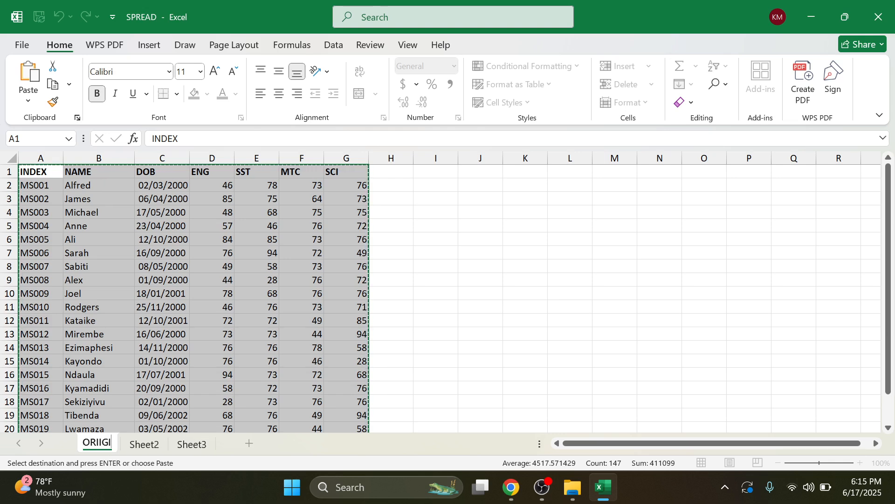
pyautogui.write('NI')
pyautogui.press('BackSpace')
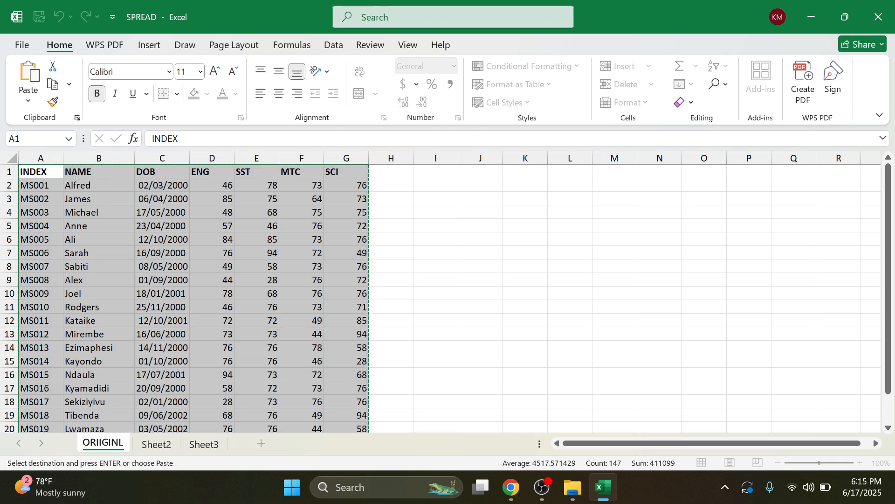
pyautogui.write('L')
pyautogui.press('BackSpace')
pyautogui.write('AL')
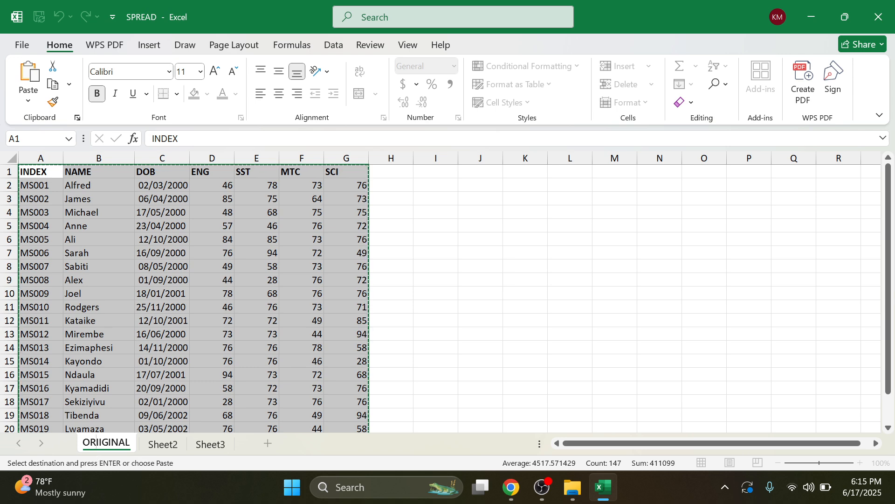
pyautogui.press('Delete')
pyautogui.press('Return')
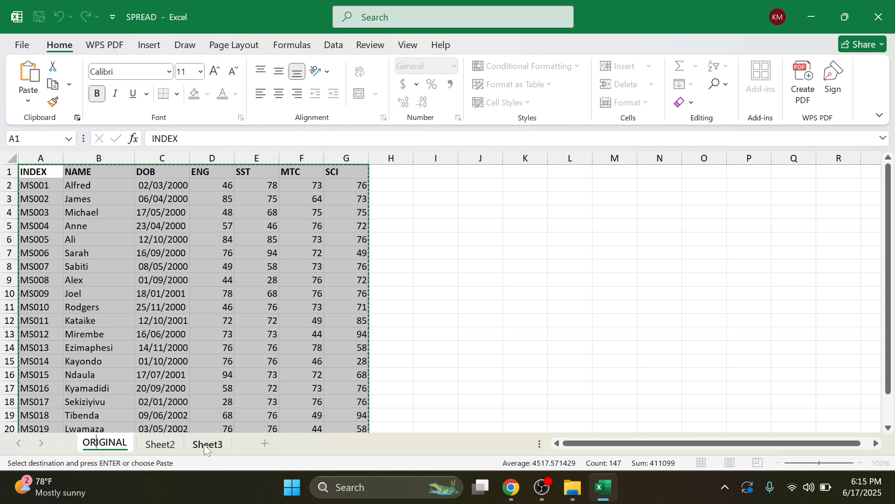
# Step: Rename the second sheet, which holds the copied data, to DUPLICATE
pyautogui.doubleClick(147, 450)
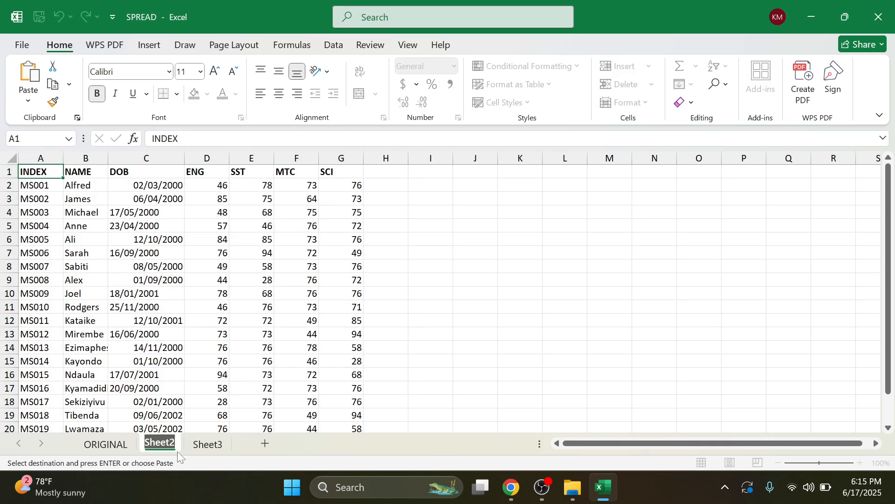
pyautogui.write('DUPLIC')
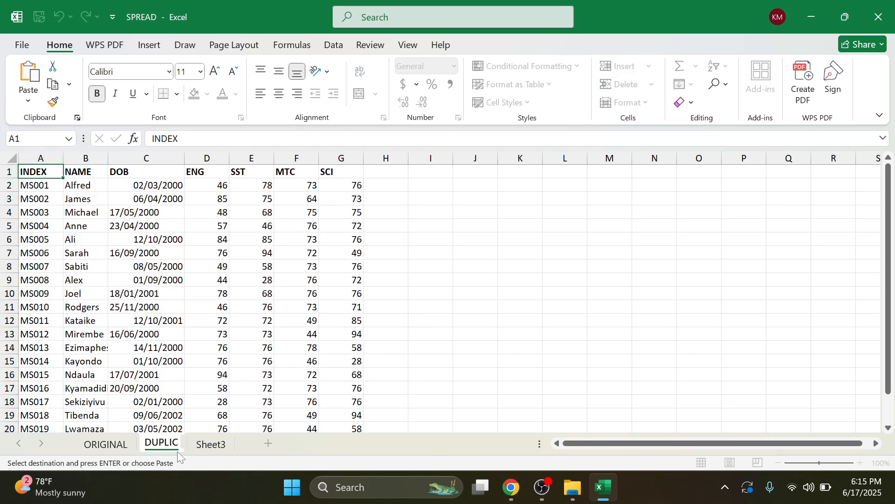
pyautogui.write('ATE')
pyautogui.click(170, 268)
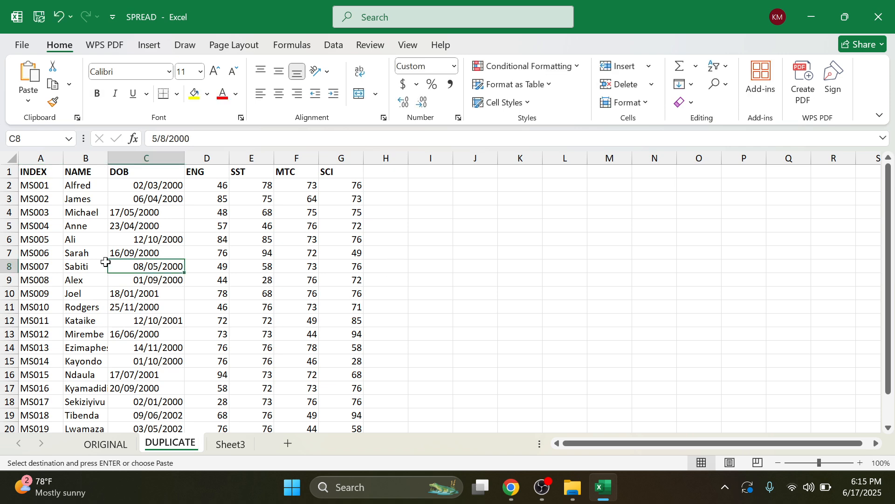
pyautogui.click(38, 174)
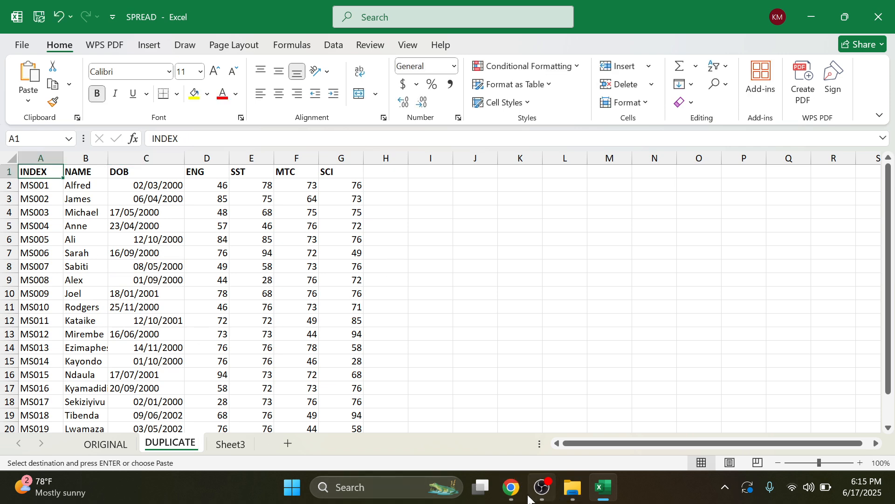
pyautogui.click(512, 488)
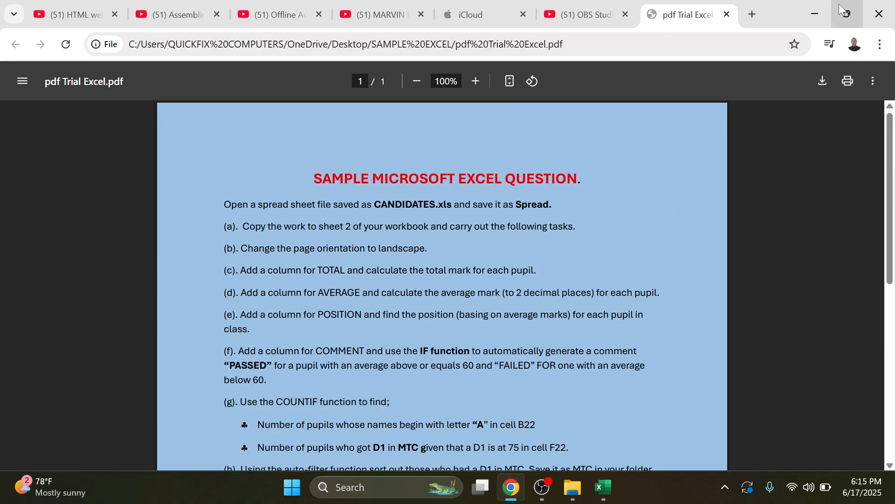
pyautogui.click(826, 15)
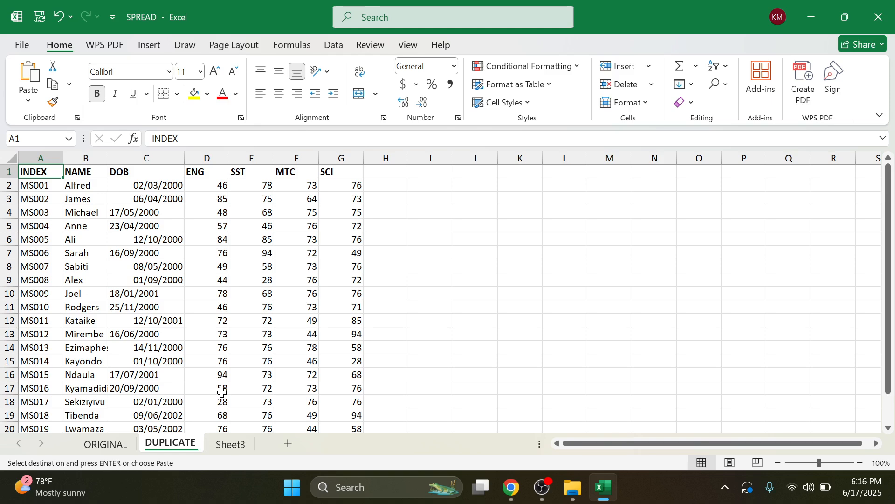
# Step: Set the DUPLICATE sheet's page orientation to Landscape
pyautogui.click(116, 447)
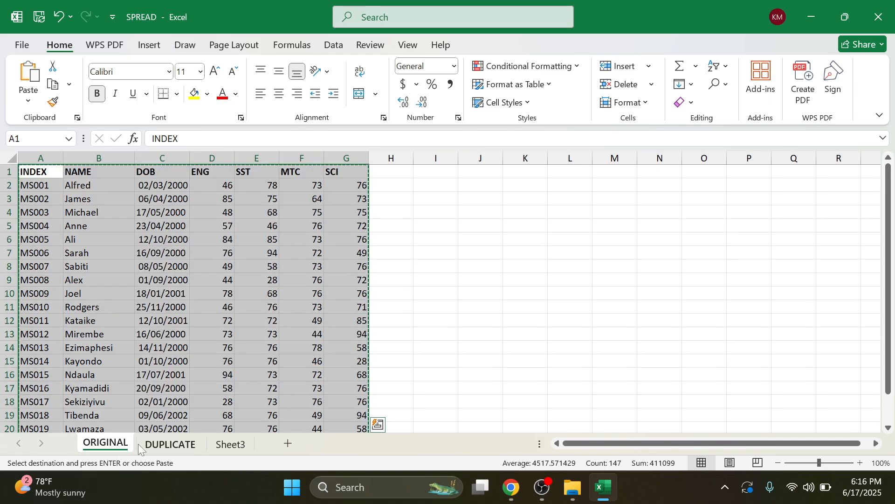
pyautogui.click(184, 447)
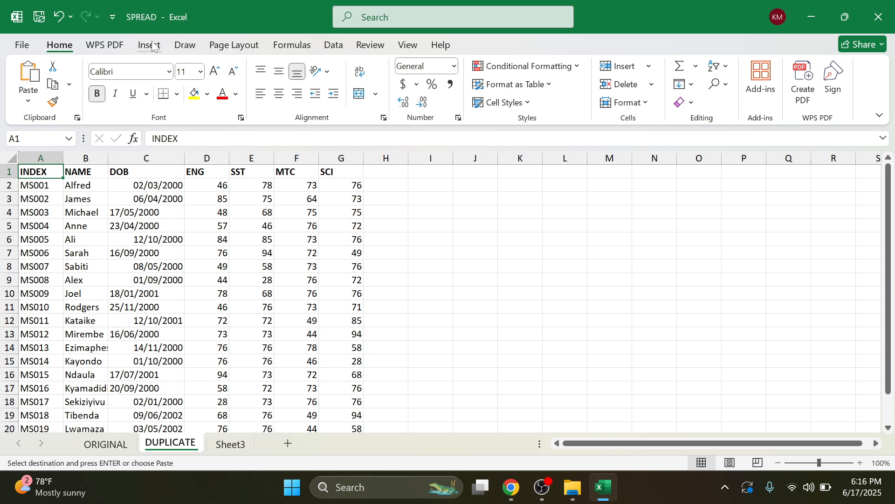
pyautogui.click(234, 45)
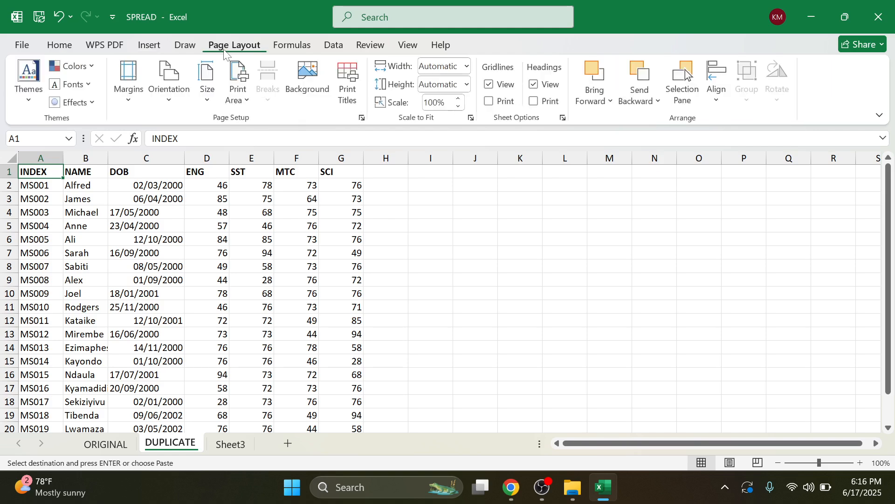
pyautogui.click(180, 95)
pyautogui.click(200, 160)
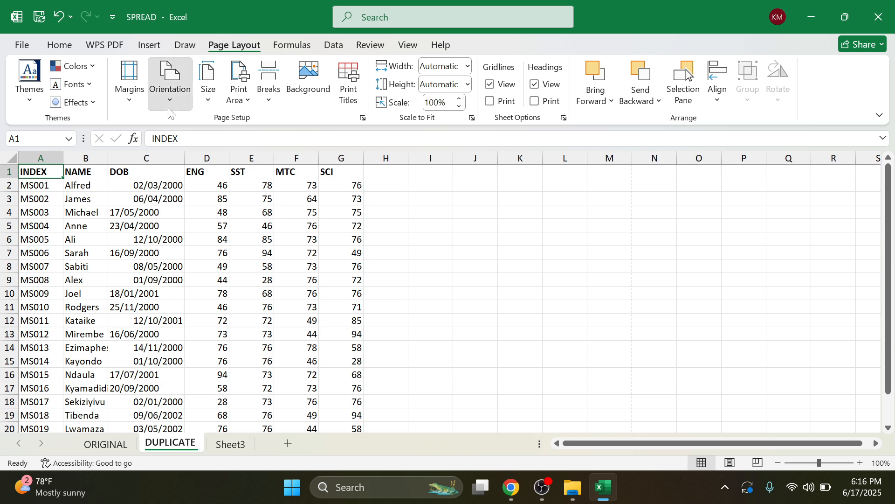
pyautogui.click(188, 106)
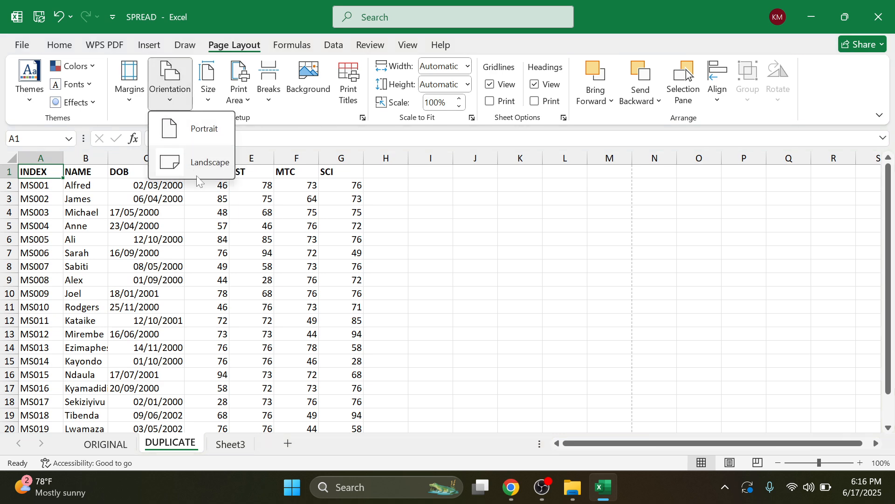
pyautogui.click(182, 160)
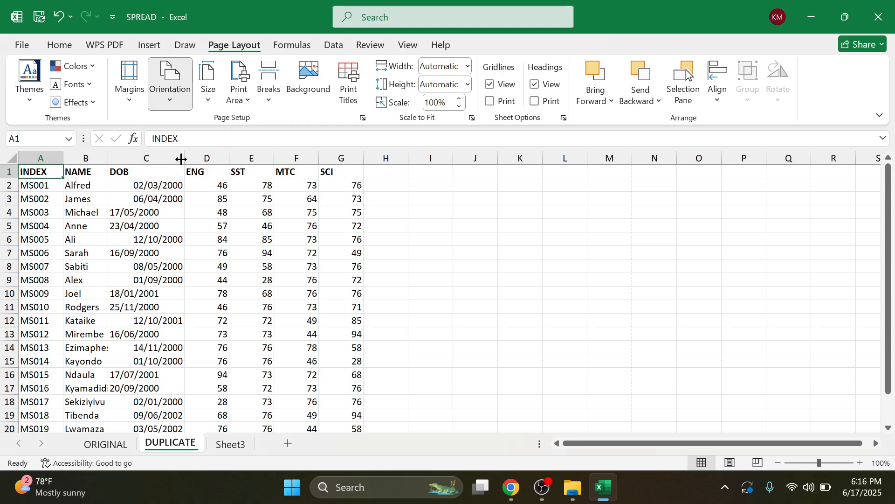
# Step: Review the task list in the exam PDF, then come back to the workbook
pyautogui.click(518, 498)
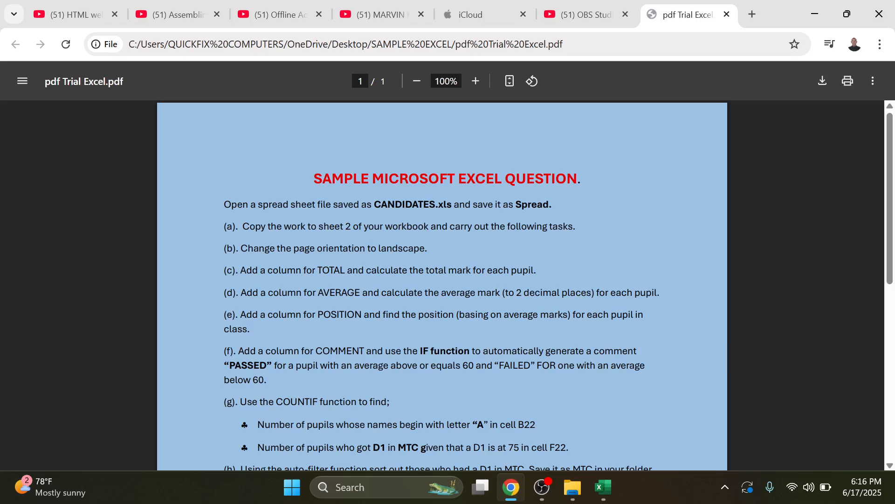
pyautogui.scroll(-2, 442, 285)
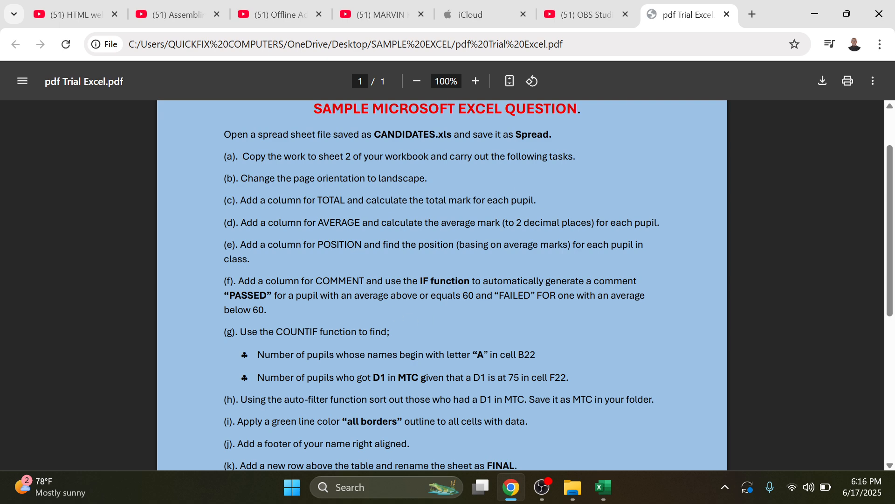
pyautogui.click(815, 14)
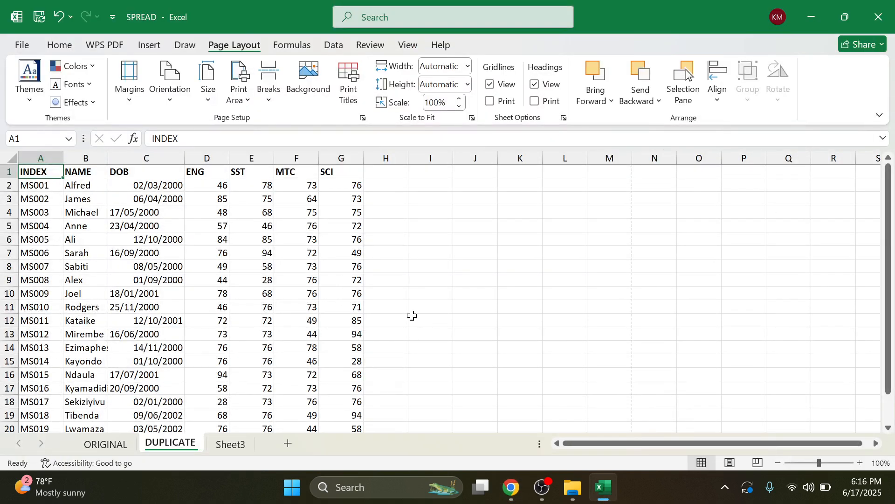
# Step: Head column H with TOTAL and begin a formula in H2, checking the exam PDF
pyautogui.scroll(-7, 412, 290)
pyautogui.scroll(7, 412, 289)
pyautogui.click(392, 177)
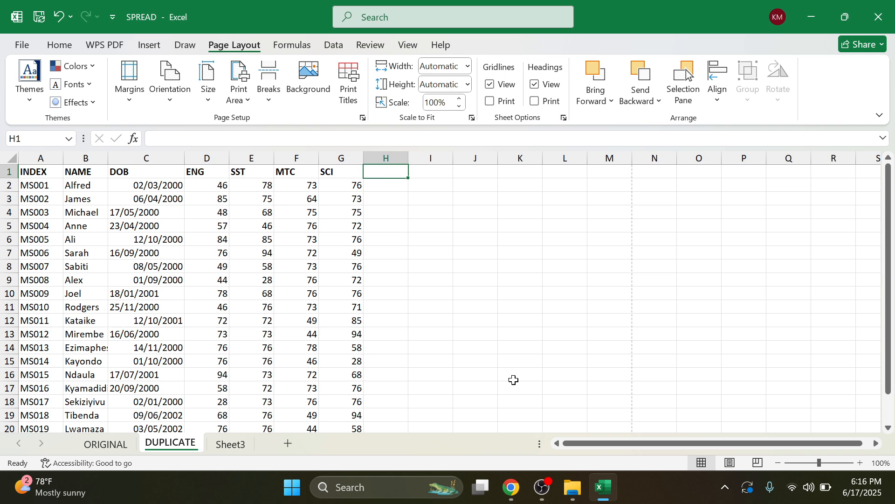
pyautogui.write('TOTAL')
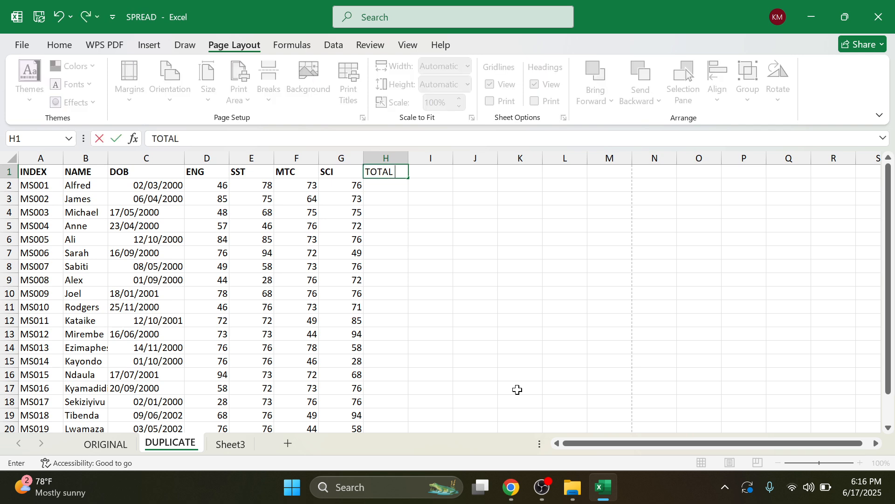
pyautogui.click(375, 192)
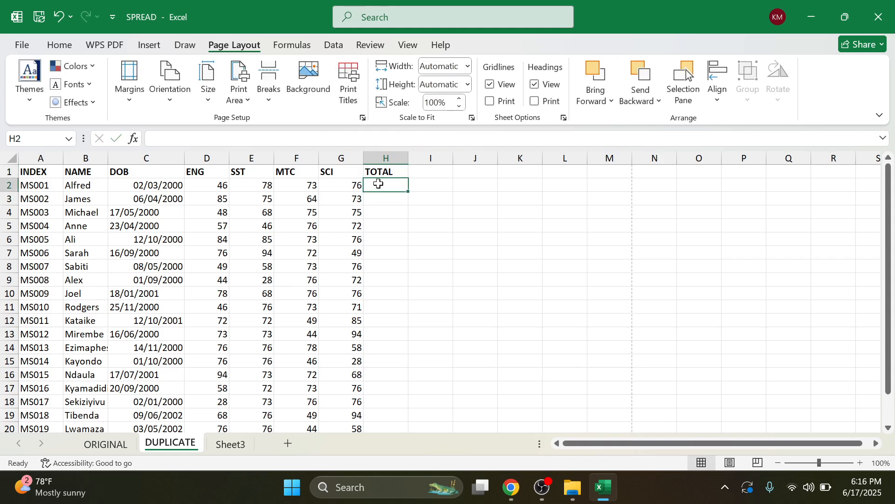
pyautogui.write('=')
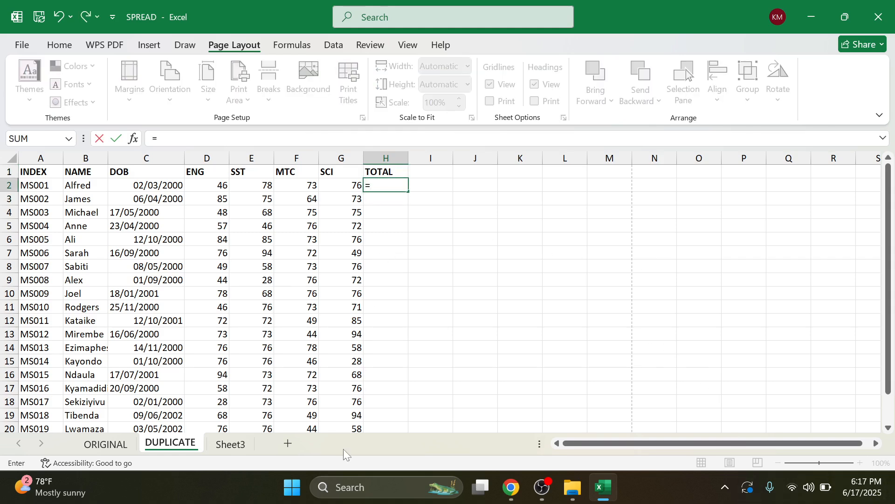
pyautogui.click(607, 497)
pyautogui.click(606, 494)
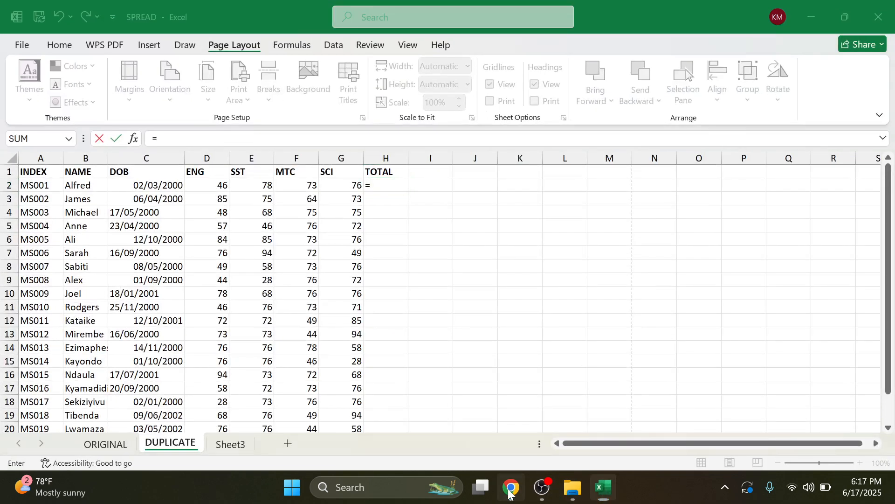
pyautogui.click(512, 494)
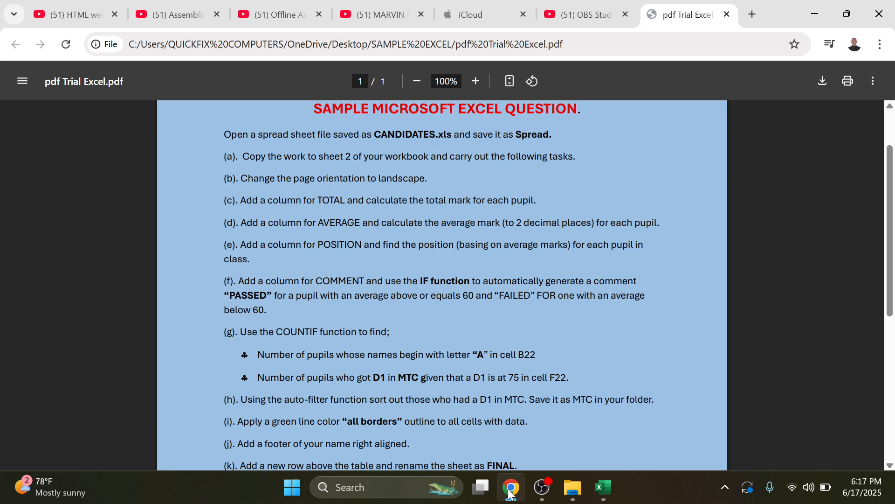
pyautogui.click(603, 488)
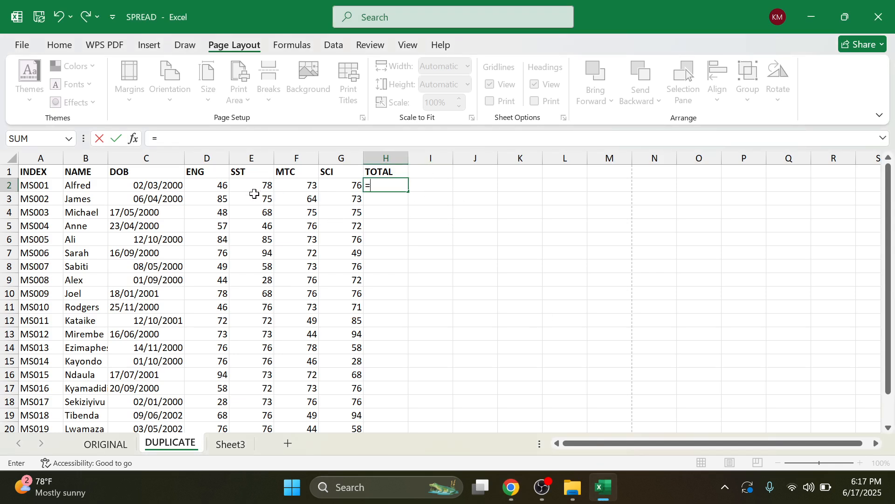
# Step: Complete H2 as =D2+E2+F2+G2, giving the first pupil's total of 273
pyautogui.click(222, 186)
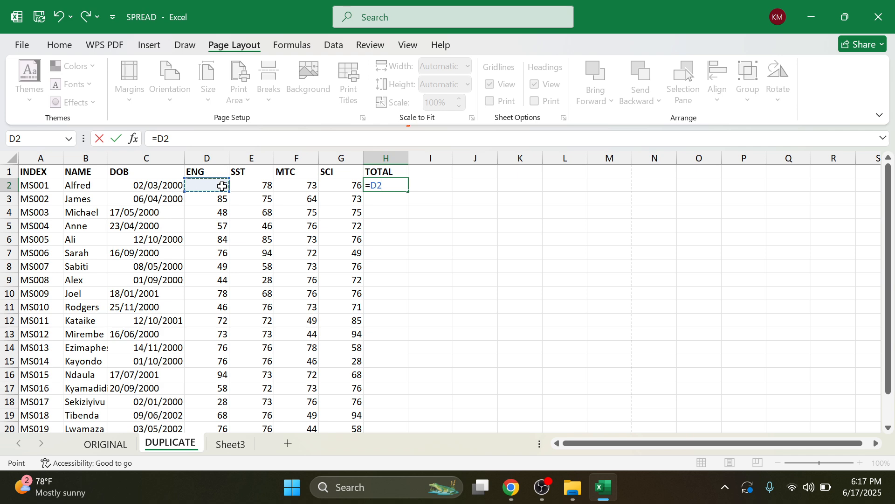
pyautogui.write('+')
pyautogui.click(252, 184)
pyautogui.write('+')
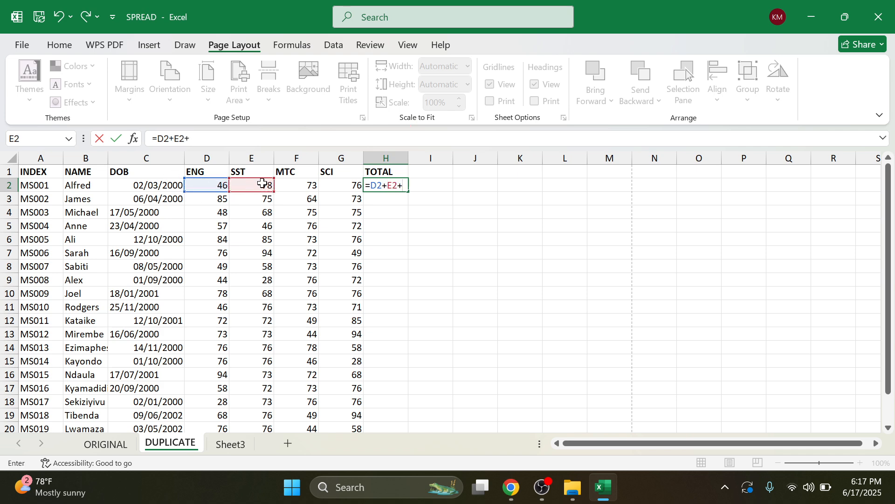
pyautogui.click(288, 185)
pyautogui.write('+')
pyautogui.click(351, 187)
pyautogui.write('+')
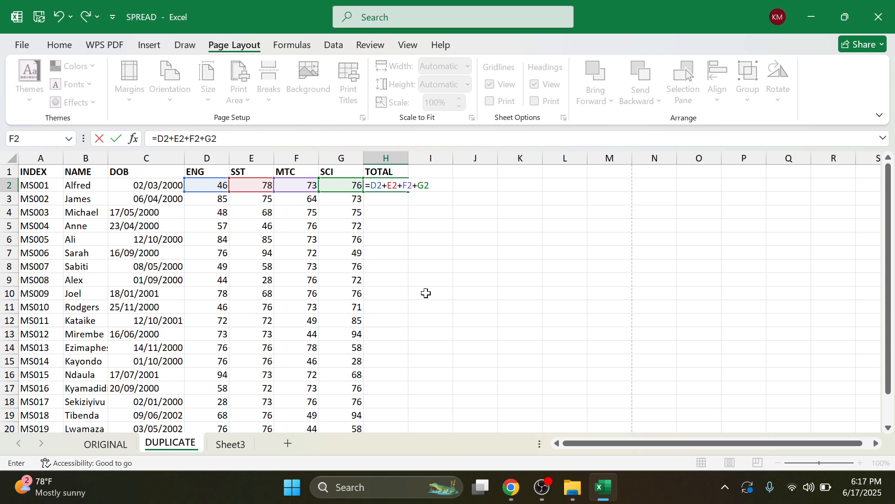
pyautogui.press('Return')
pyautogui.click(383, 186)
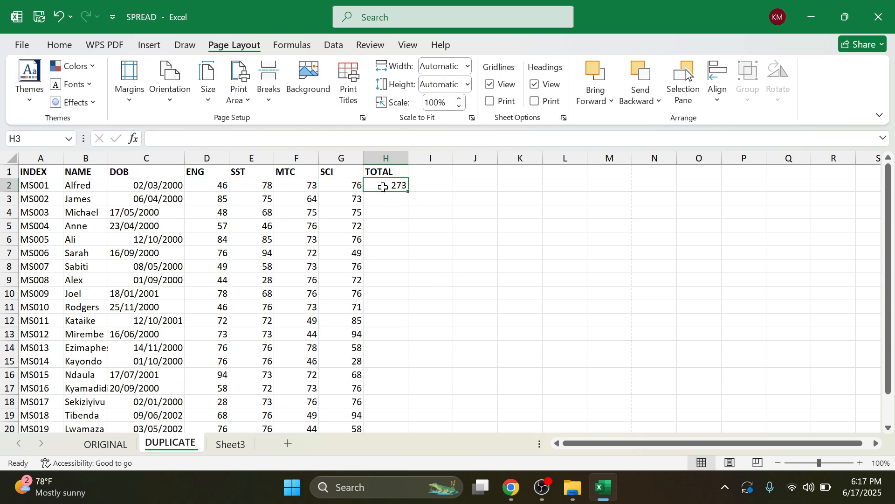
# Step: Fill the TOTAL formula from H2 down to H21, then recheck the exam PDF
pyautogui.moveTo(410, 195); pyautogui.dragTo(385, 401)
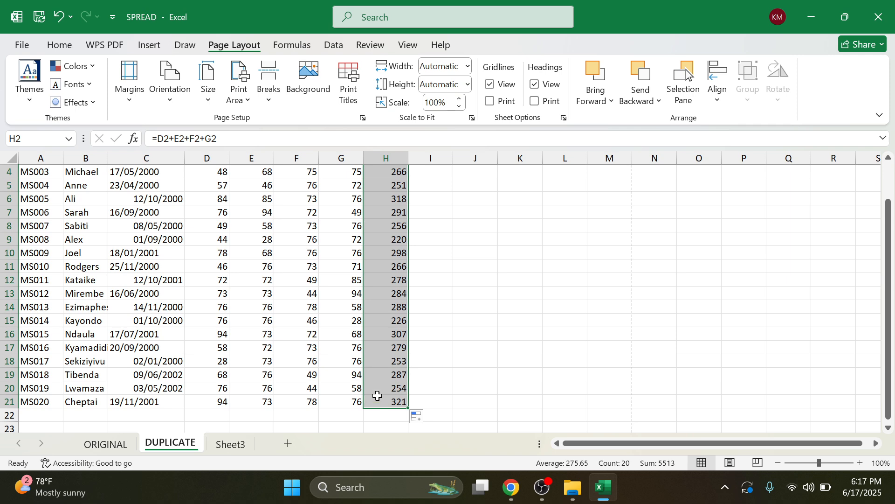
pyautogui.scroll(1, 424, 250)
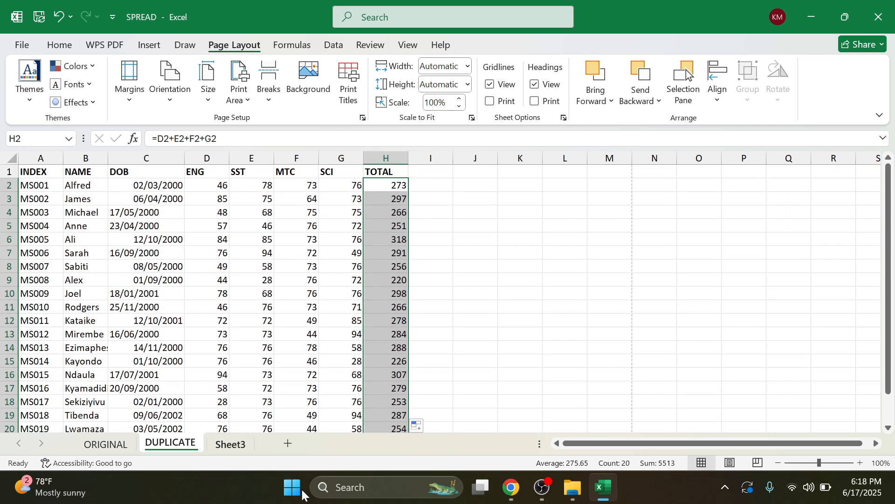
pyautogui.click(509, 489)
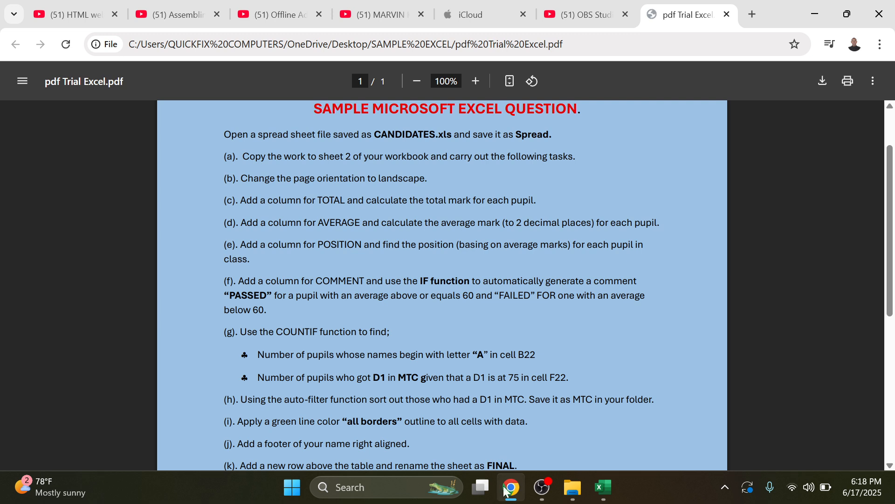
pyautogui.click(603, 488)
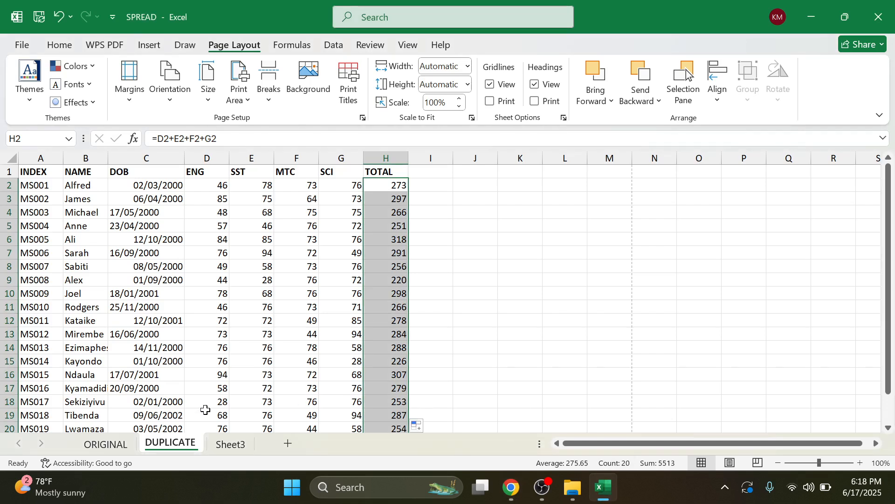
# Step: Colour the DUPLICATE sheet tab red
pyautogui.rightClick(167, 447)
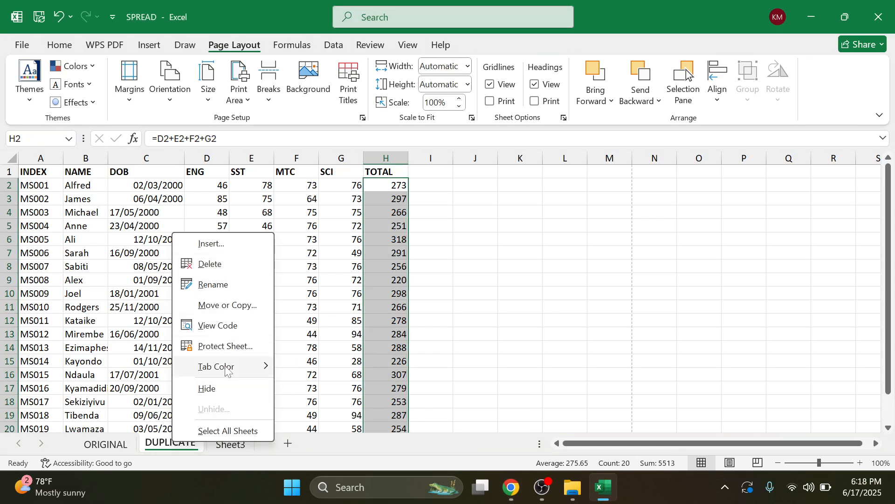
pyautogui.moveTo(226, 369)
pyautogui.click(304, 409)
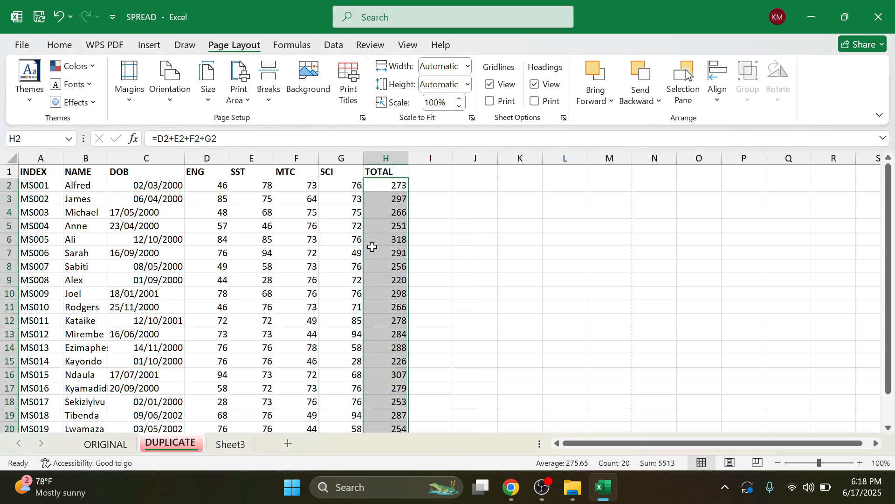
# Step: Type the AVERAGE heading in I1 and widen column I to fit it
pyautogui.click(425, 174)
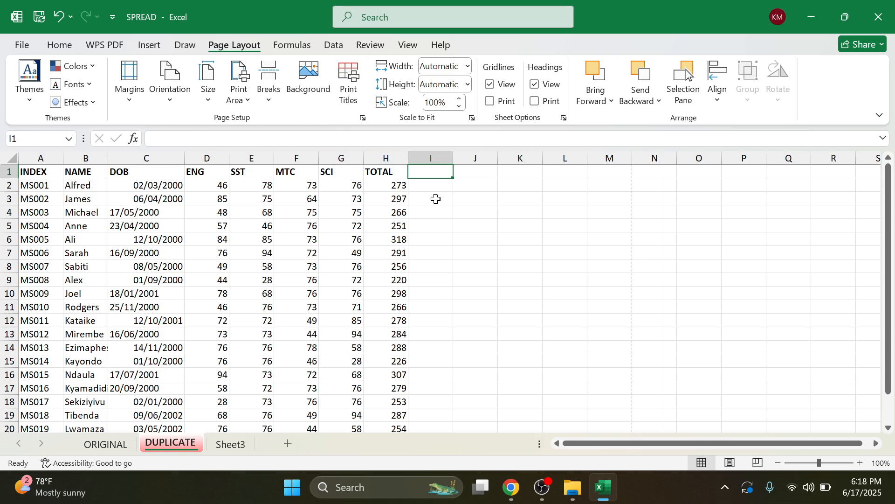
pyautogui.write('AVERAGE')
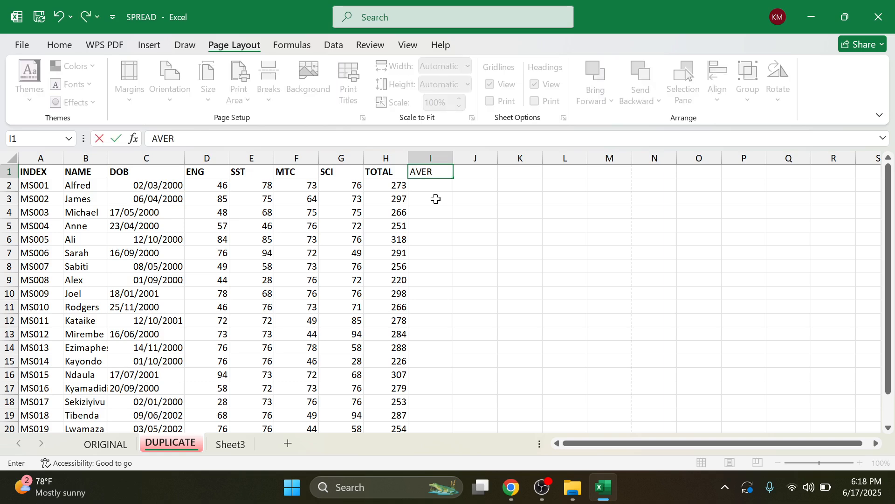
pyautogui.click(440, 187)
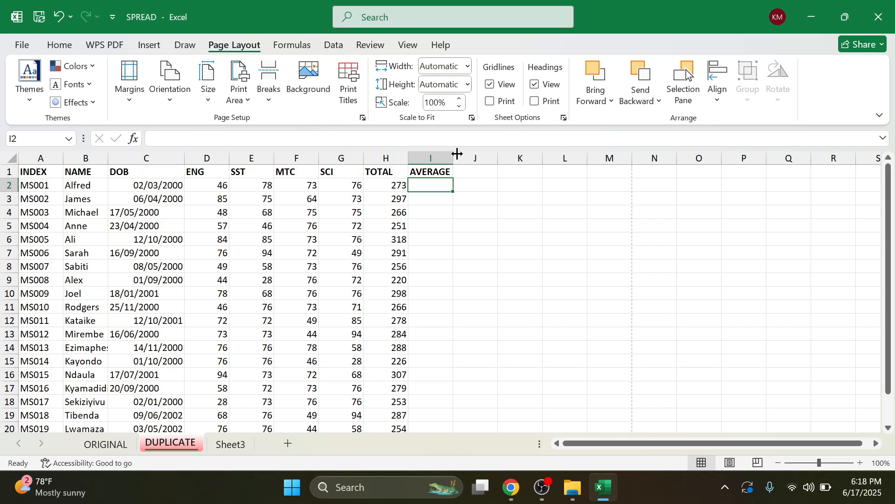
pyautogui.moveTo(453, 158); pyautogui.dragTo(463, 159)
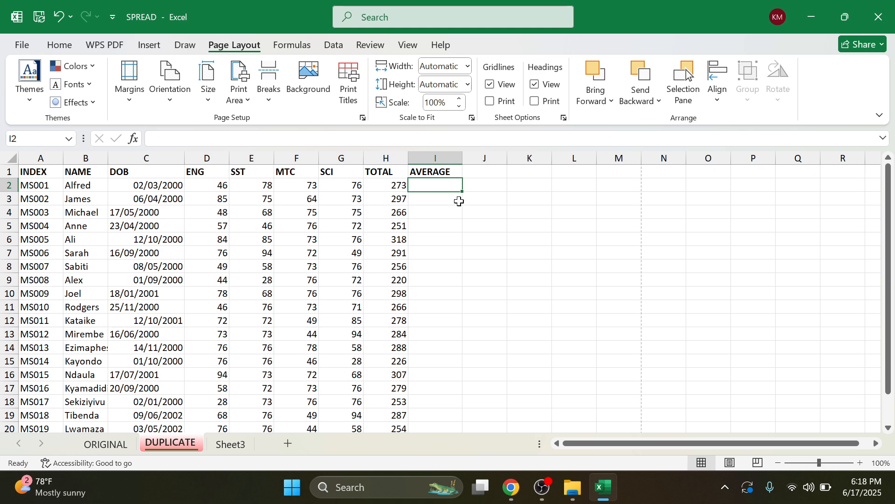
# Step: Enter =AVERAGE(H2/4) in I2, removing a stray backslash, so it shows 68.25
pyautogui.write('=')
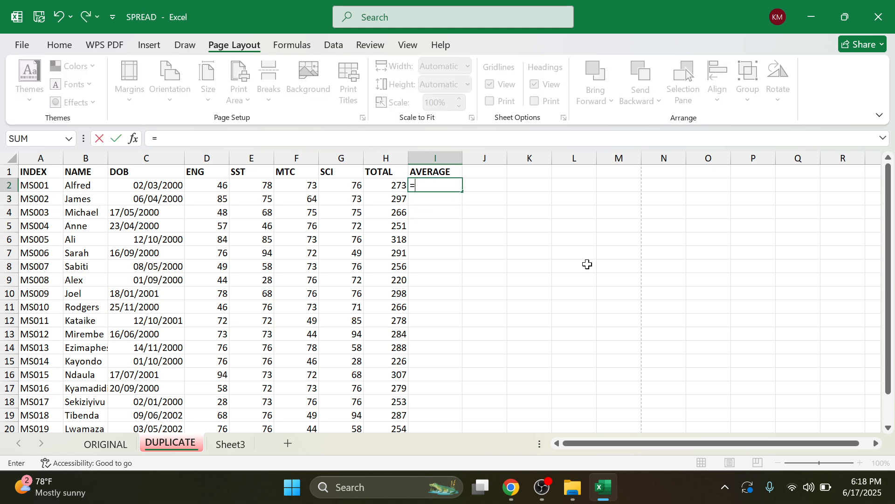
pyautogui.write('AVERAGE')
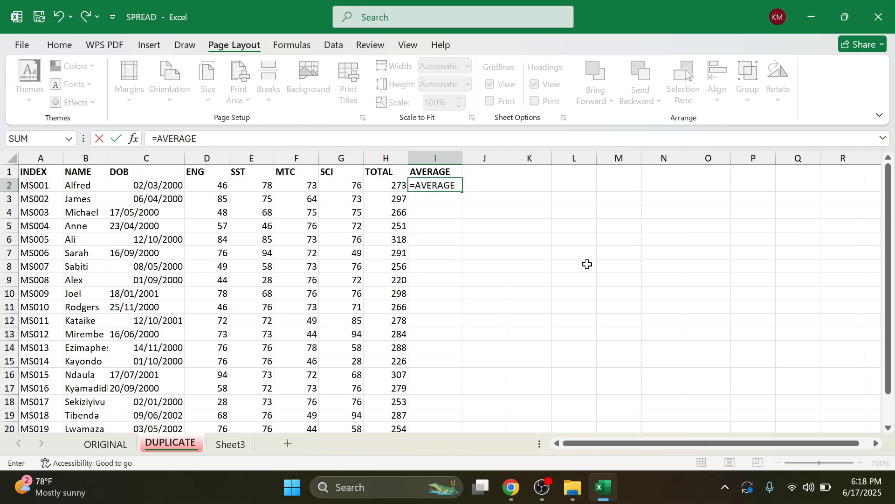
pyautogui.write('(')
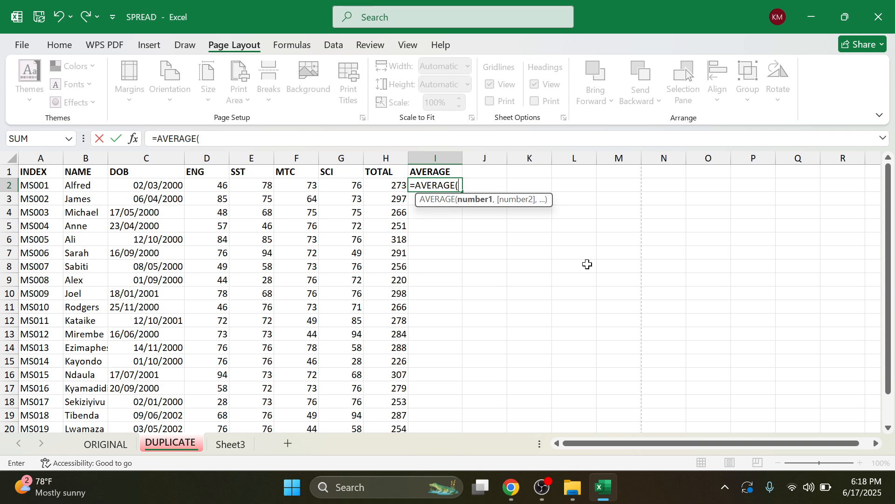
pyautogui.click(387, 185)
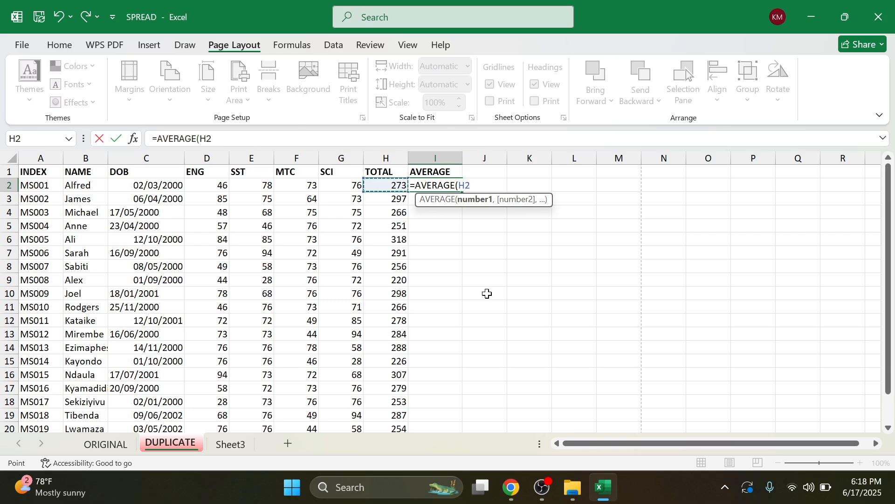
pyautogui.write('/4)')
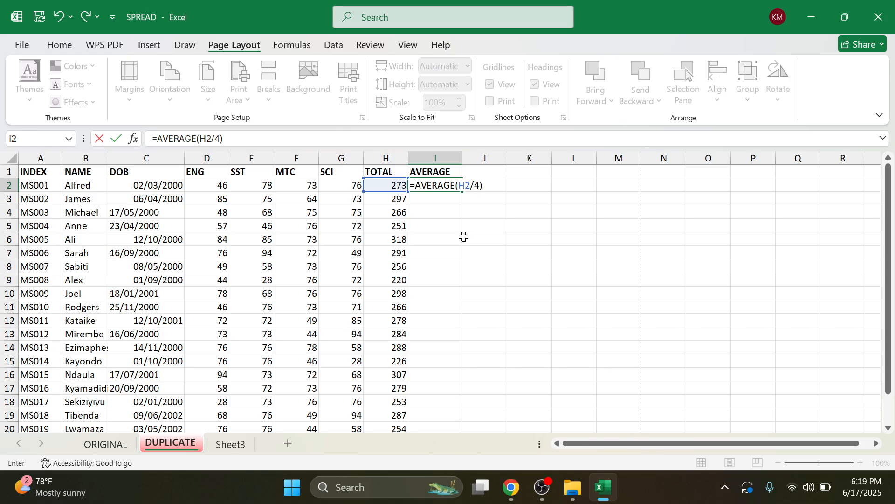
pyautogui.write('\\')
pyautogui.press('Return')
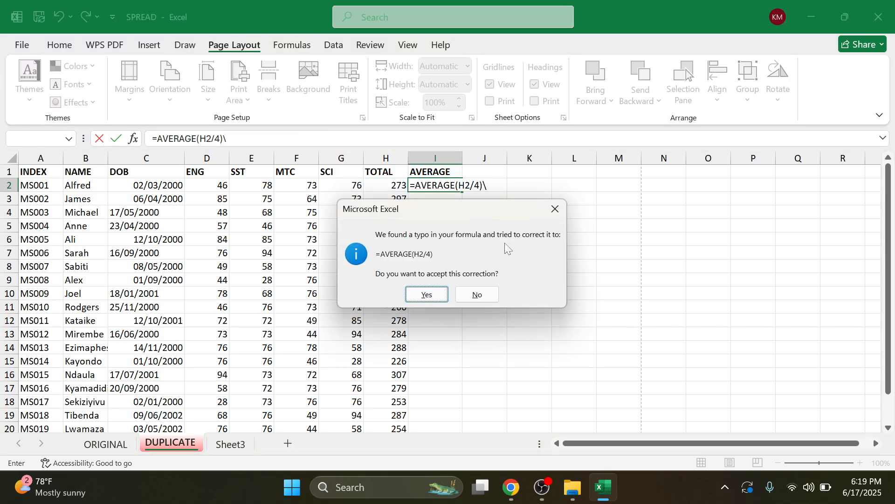
pyautogui.click(554, 208)
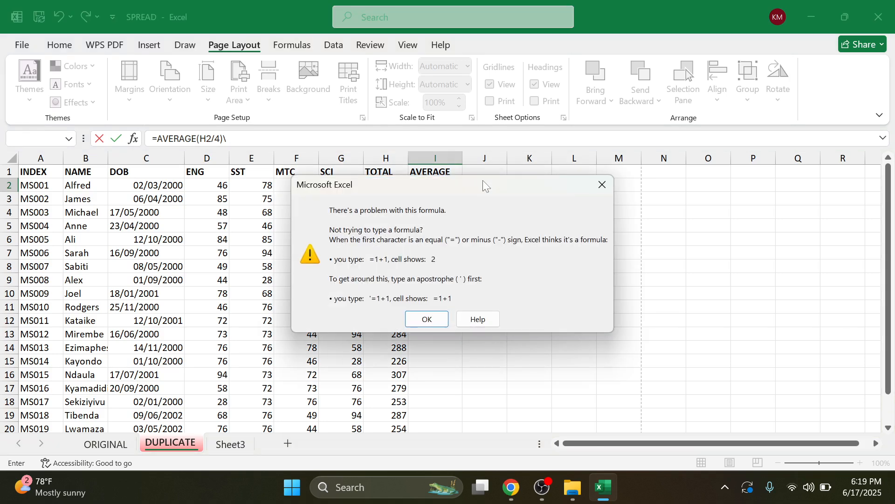
pyautogui.click(602, 185)
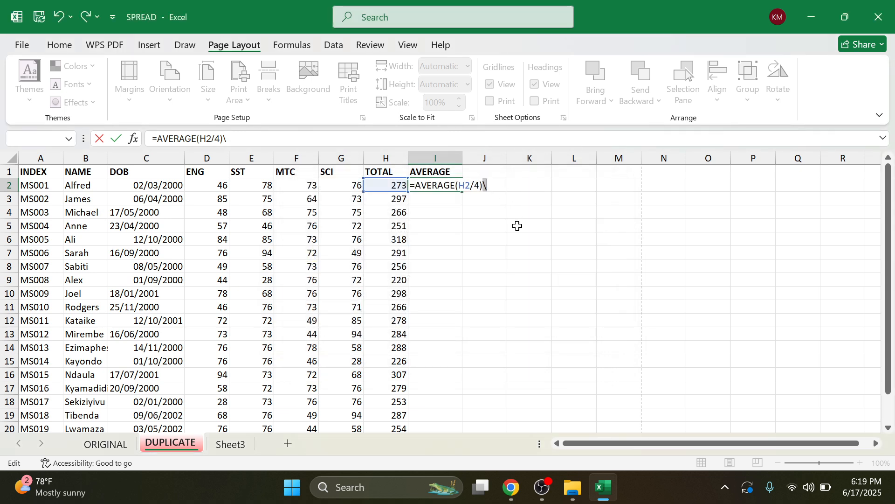
pyautogui.press('BackSpace')
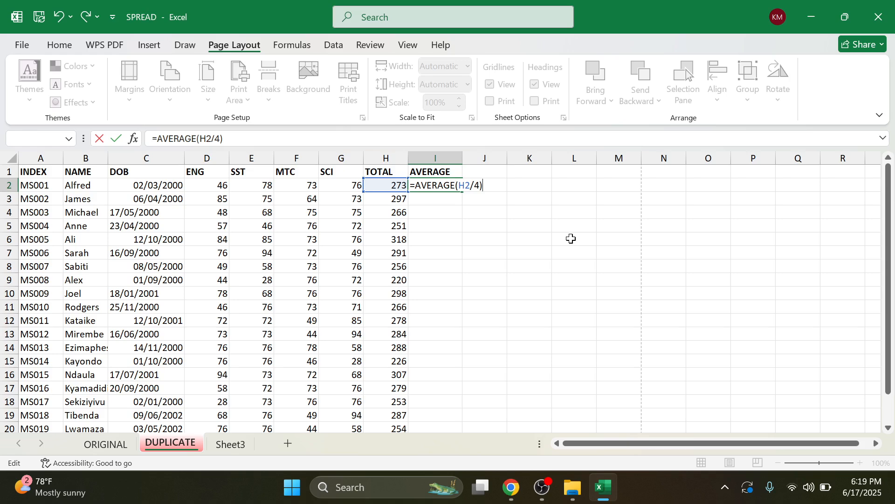
pyautogui.press('Return')
pyautogui.click(455, 185)
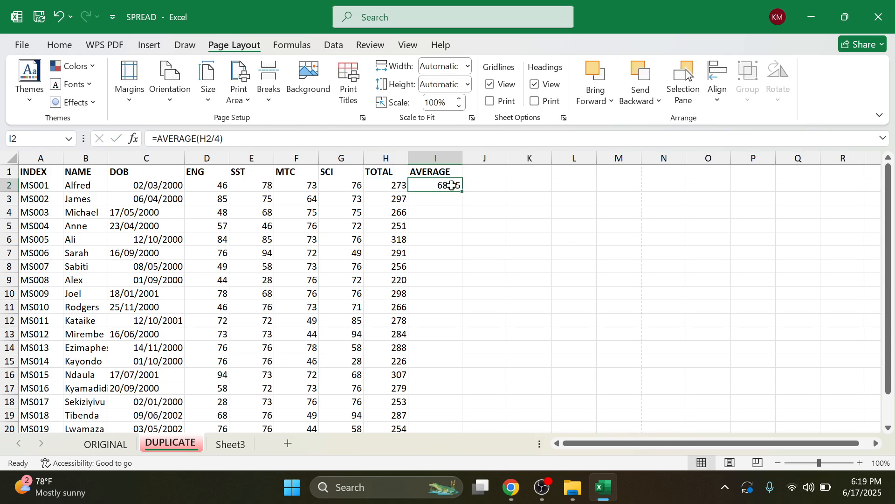
# Step: Fill the average formula from I2 down to I21
pyautogui.moveTo(462, 193); pyautogui.dragTo(425, 405)
pyautogui.scroll(1, 443, 387)
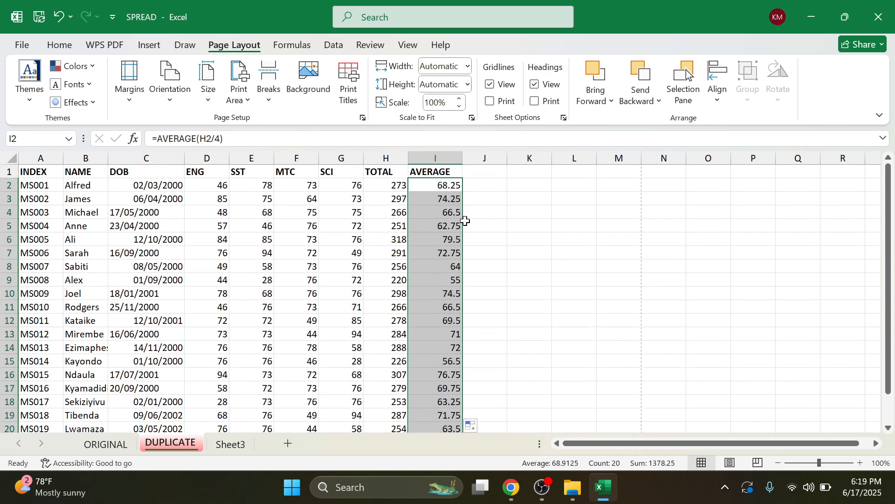
pyautogui.click(294, 317)
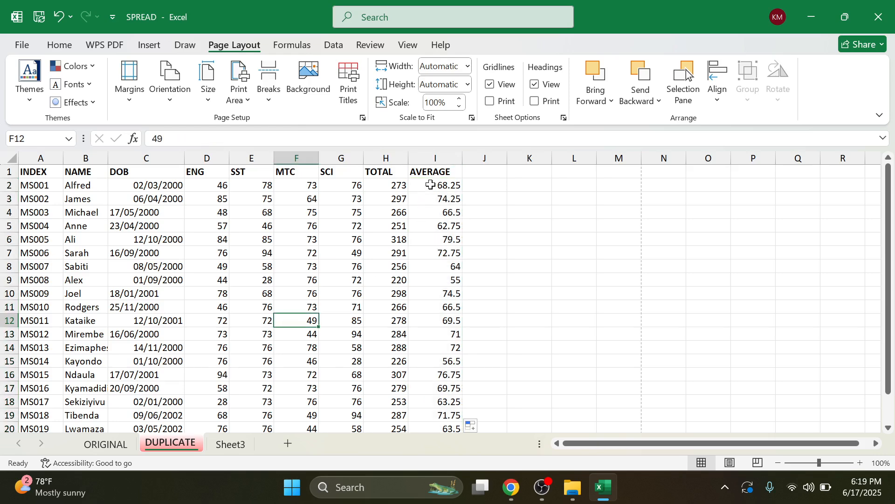
# Step: Format the averages in column I to two decimal places, then view the exercise PDF
pyautogui.moveTo(431, 185); pyautogui.dragTo(446, 408)
pyautogui.click(59, 45)
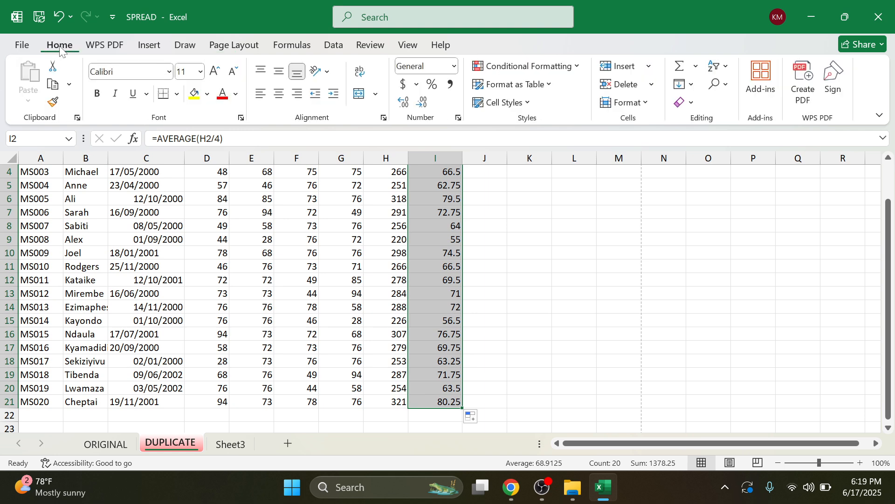
pyautogui.click(407, 107)
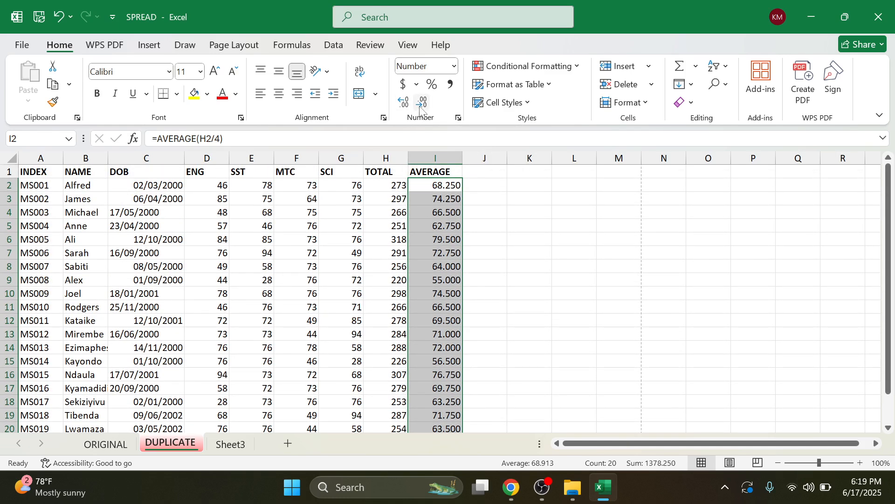
pyautogui.click(420, 107)
pyautogui.scroll(4, 455, 242)
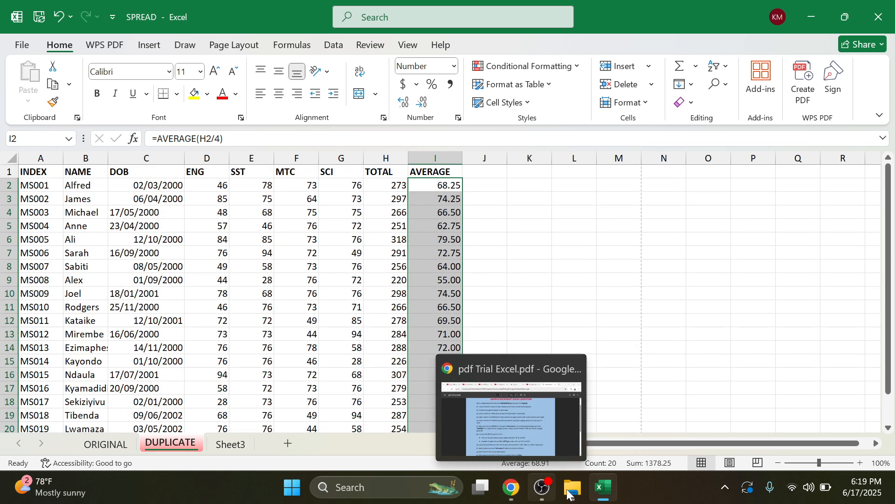
pyautogui.moveTo(588, 494)
pyautogui.click(520, 498)
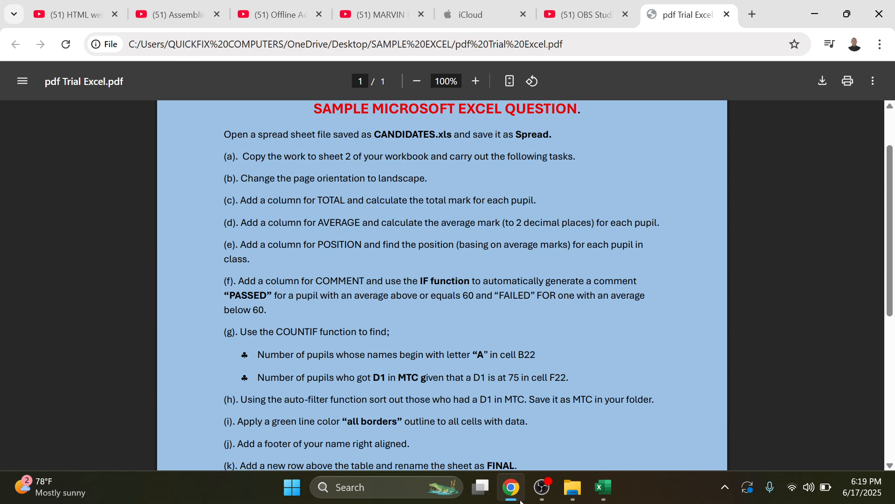
pyautogui.click(603, 488)
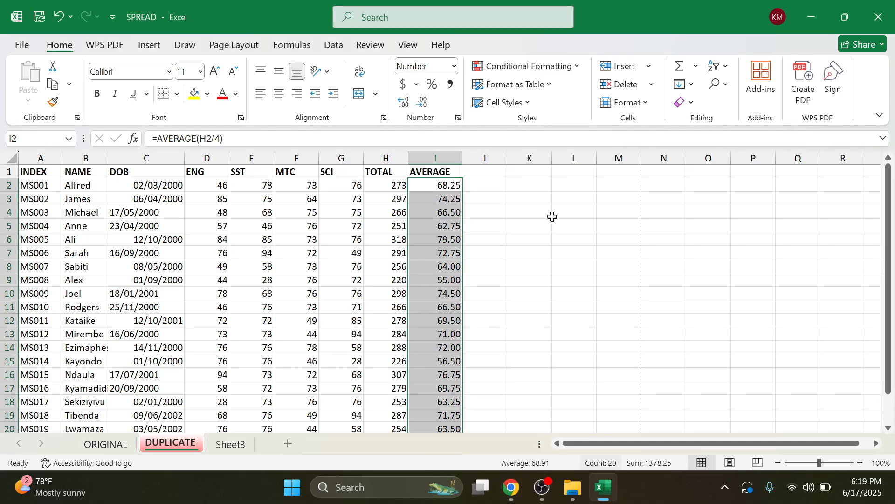
pyautogui.click(491, 177)
# Step: Type the POSITION heading in J1 and widen column J to fit it
pyautogui.write('POS')
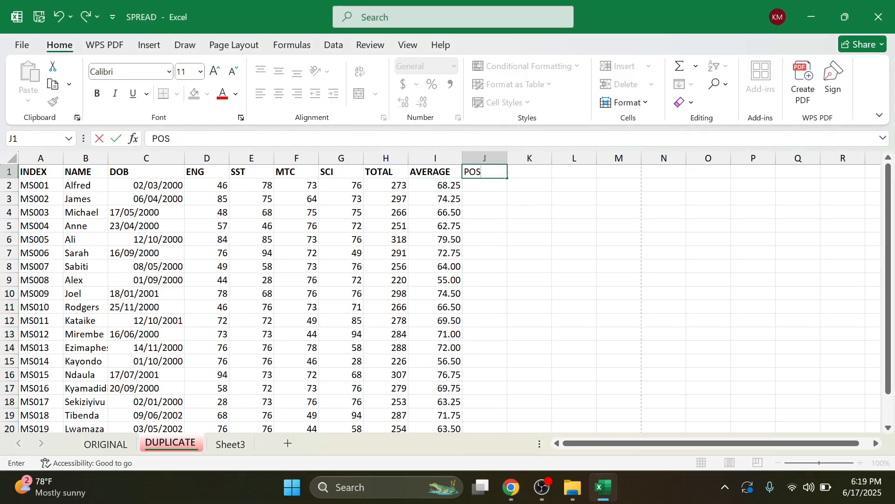
pyautogui.write('ITIOM')
pyautogui.press('BackSpace')
pyautogui.write('N')
pyautogui.click(489, 186)
pyautogui.moveTo(508, 159); pyautogui.dragTo(516, 159)
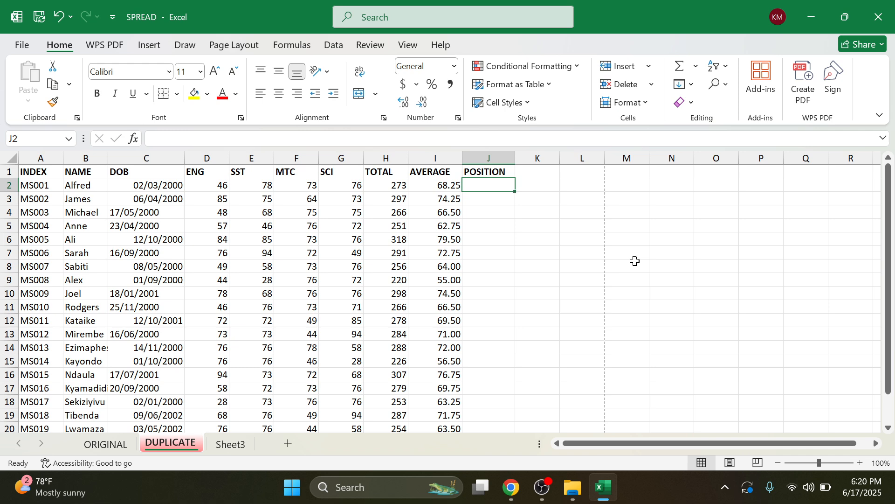
# Step: Start a RANK formula in J2 that ranks the I2 average
pyautogui.write('=')
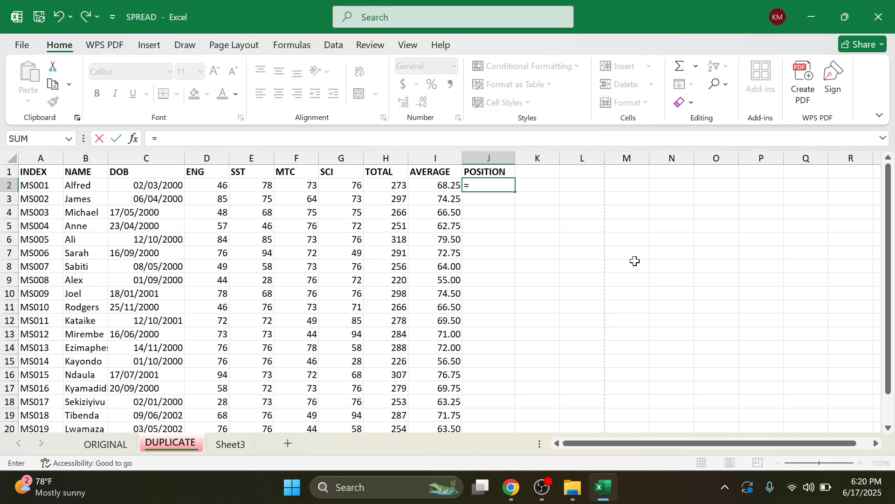
pyautogui.write('RANK')
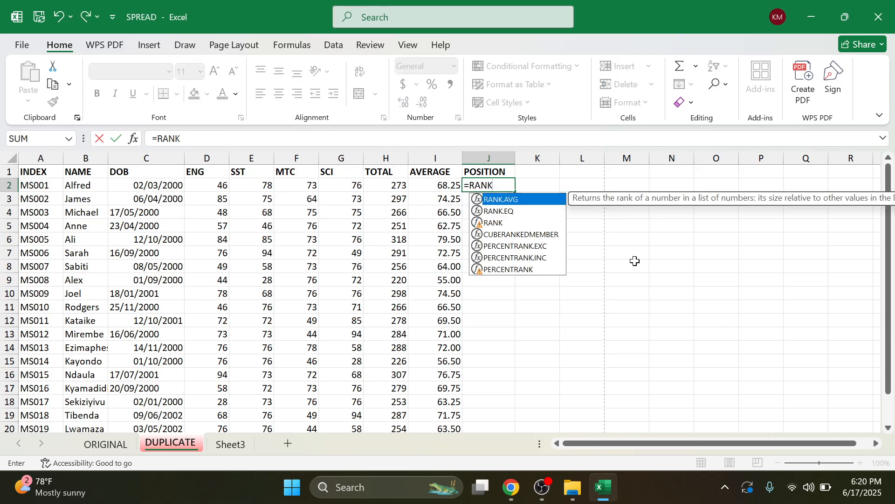
pyautogui.write('(')
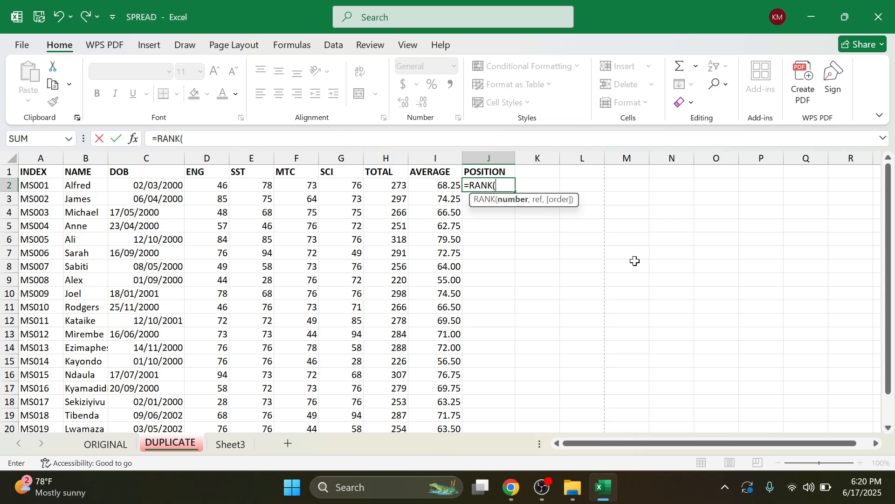
pyautogui.click(443, 183)
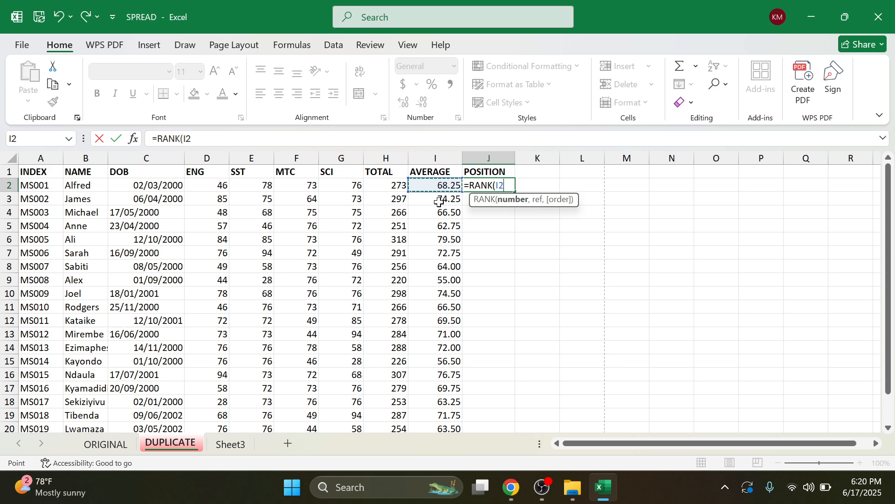
pyautogui.press('F4')
pyautogui.press('BackSpace')
pyautogui.press('BackSpace')
pyautogui.press('BackSpace')
pyautogui.press('BackSpace')
pyautogui.press('BackSpace')
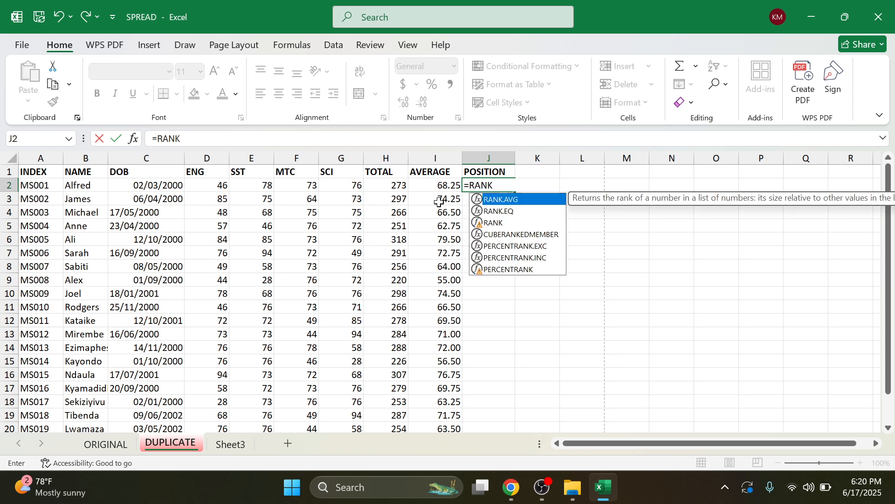
pyautogui.write('(')
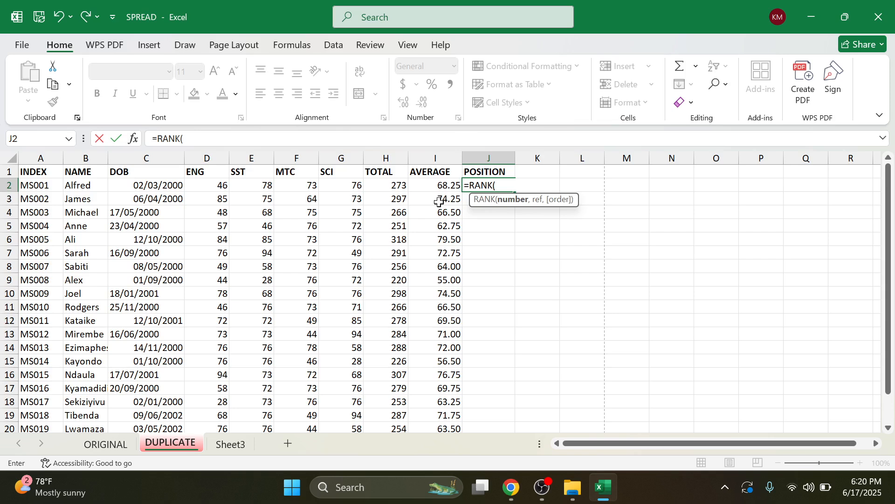
pyautogui.write('I2')
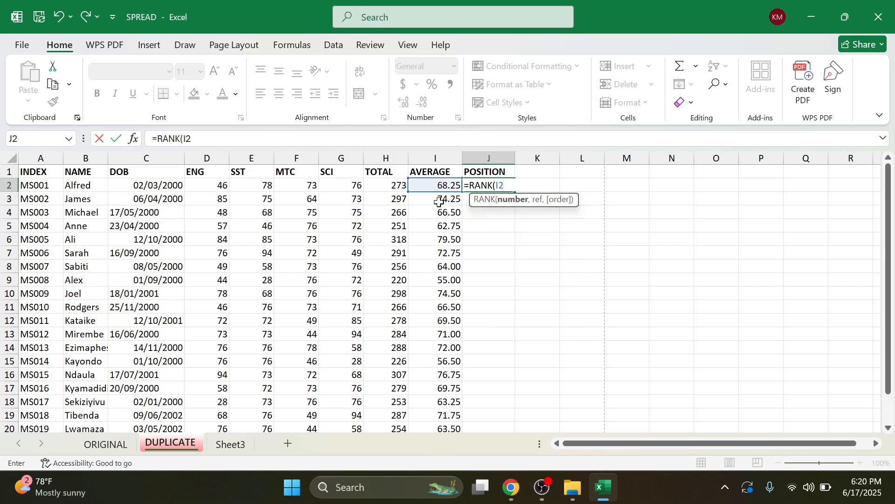
pyautogui.write(',I2')
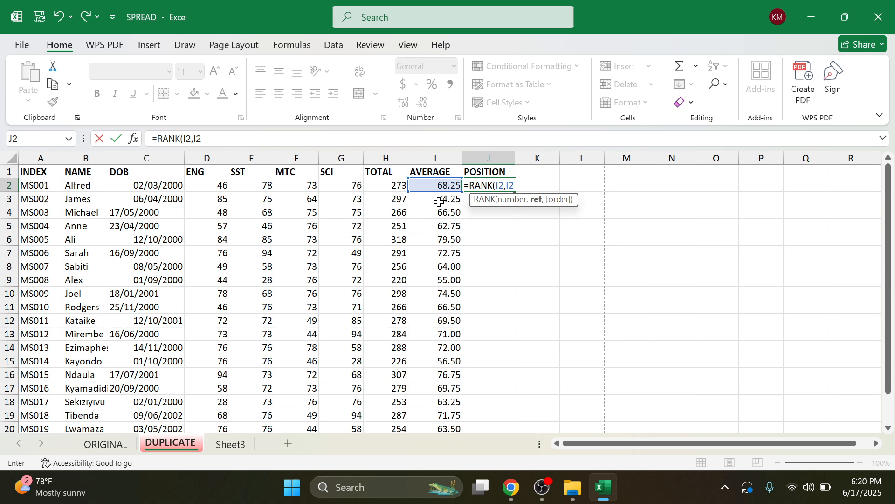
# Step: Complete J2 as =RANK(I2,$I$2:$I$21,0), placing the first pupil 12th
pyautogui.press('F4')
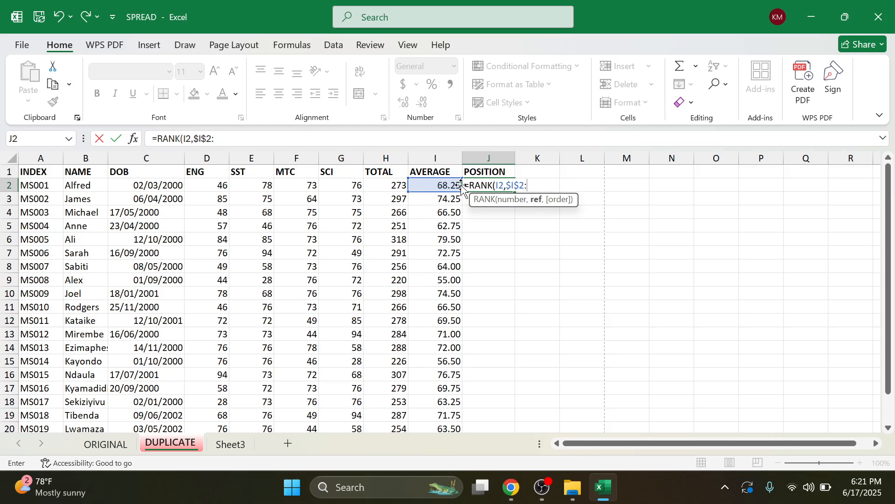
pyautogui.scroll(-1, 439, 201)
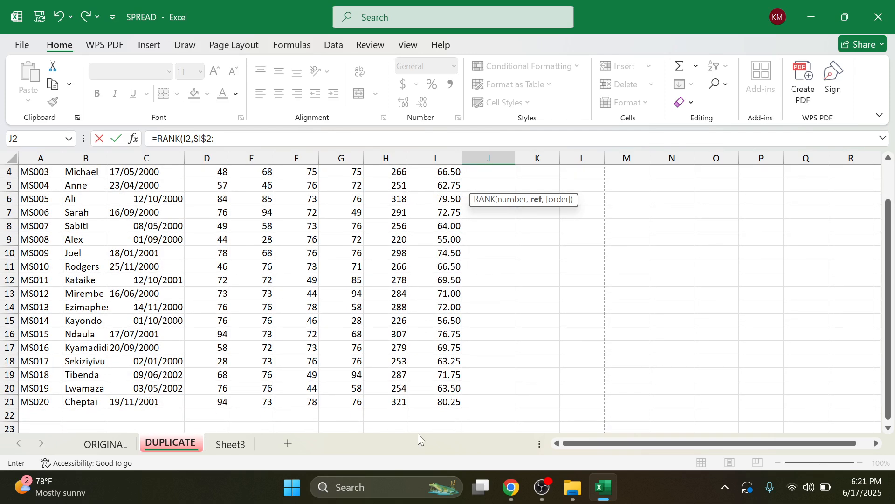
pyautogui.click(449, 402)
pyautogui.scroll(1, 540, 242)
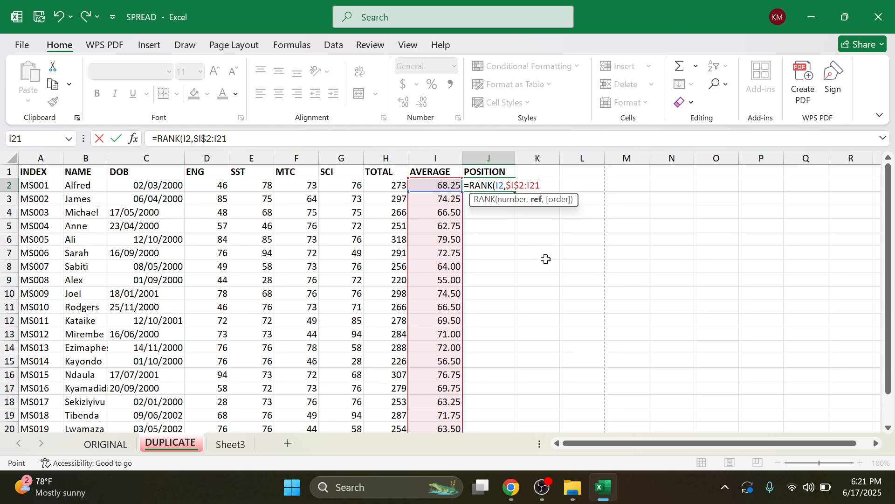
pyautogui.press('F4')
pyautogui.write(',')
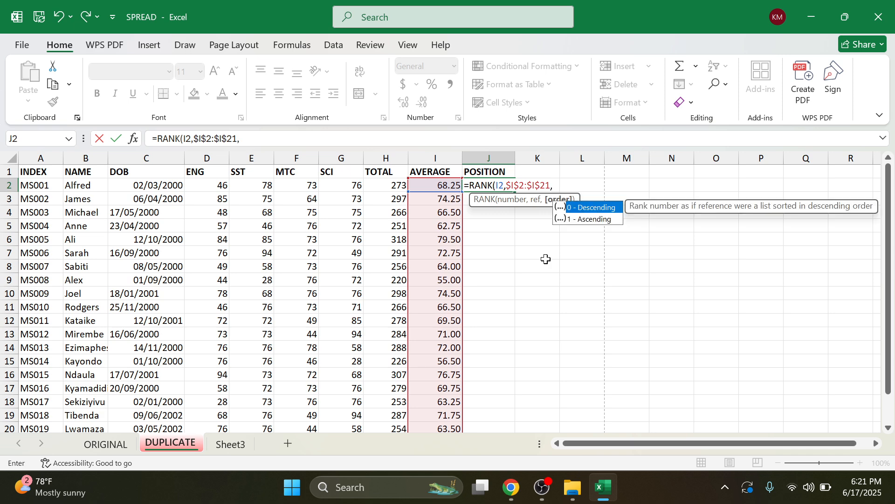
pyautogui.write('0')
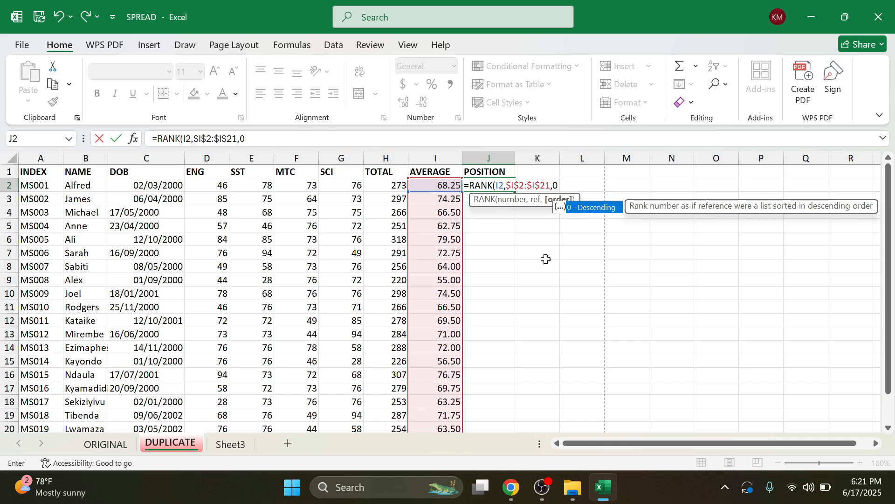
pyautogui.write(')')
pyautogui.press('Return')
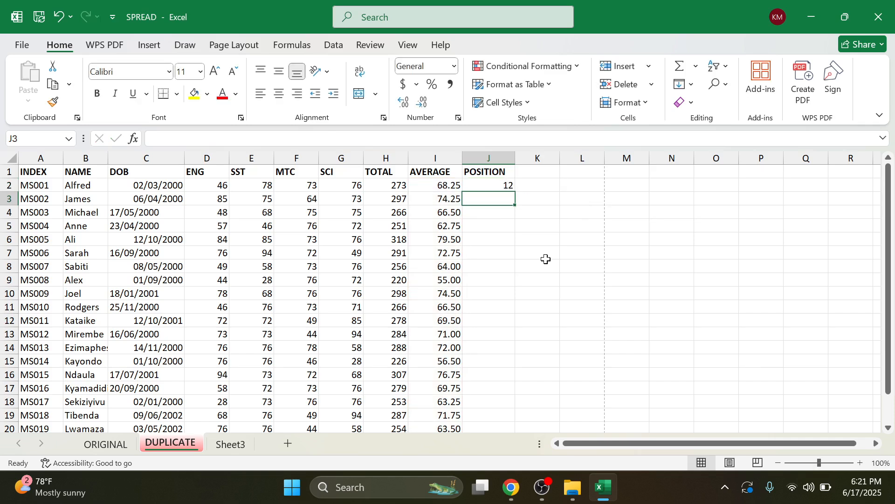
pyautogui.click(491, 173)
pyautogui.click(492, 185)
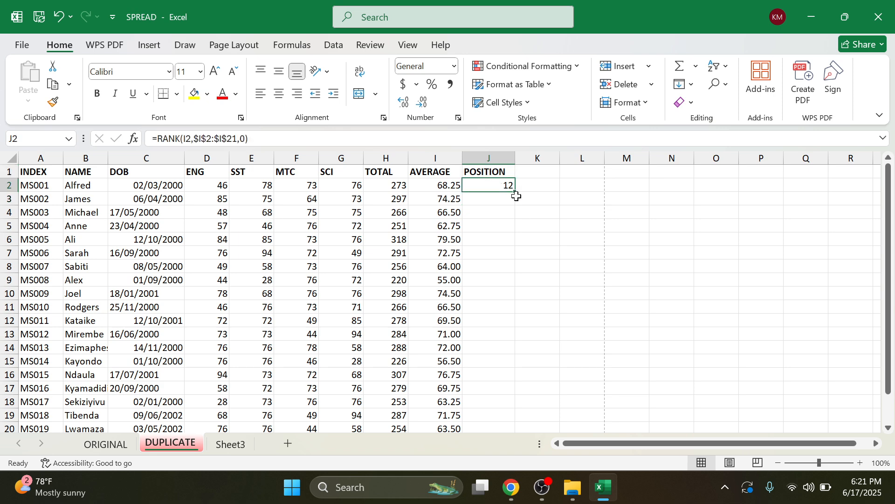
# Step: Fill the RANK formula from J2 down to J21 and inspect the copied positions
pyautogui.moveTo(515, 192); pyautogui.dragTo(502, 409)
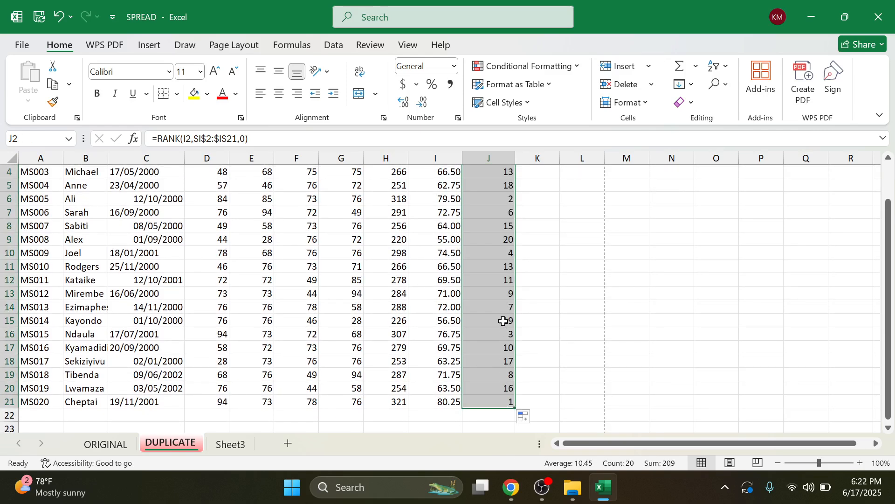
pyautogui.click(497, 307)
pyautogui.scroll(1, 510, 353)
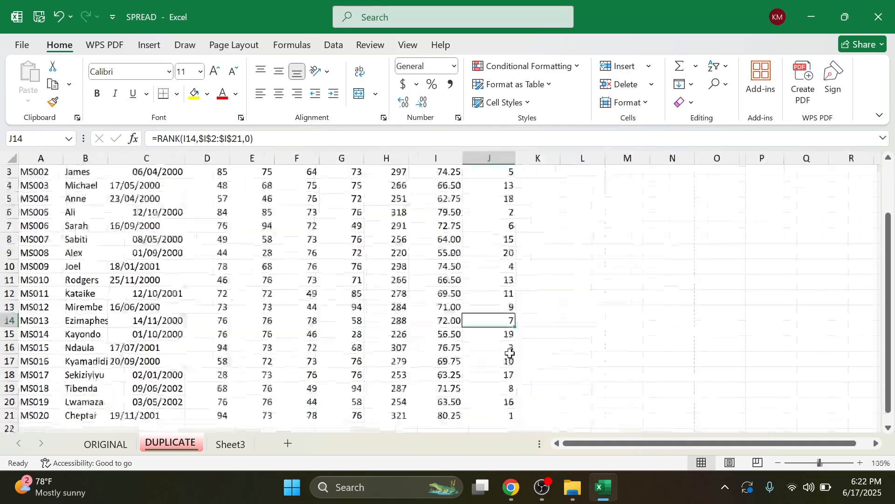
pyautogui.scroll(-1, 510, 353)
pyautogui.scroll(-1, 510, 353)
pyautogui.scroll(1, 421, 367)
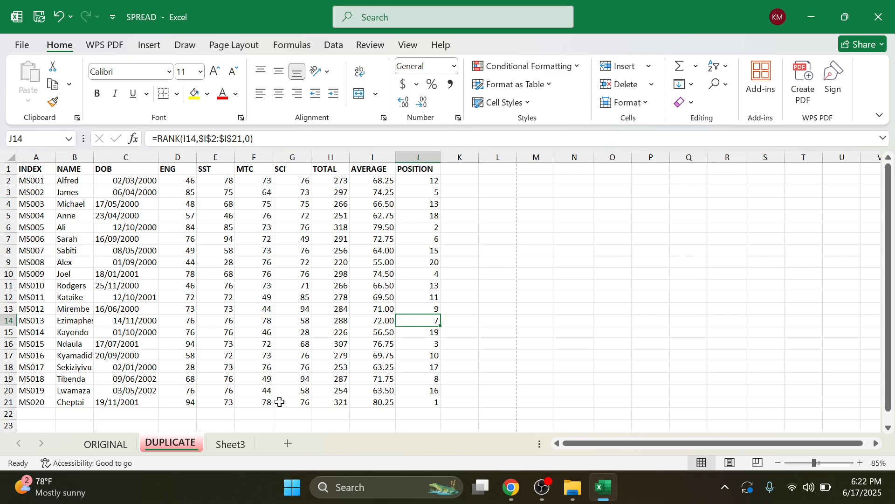
# Step: Fill A21:J21 and A6:J6, the first- and second-ranked pupils, with tan
pyautogui.click(385, 403)
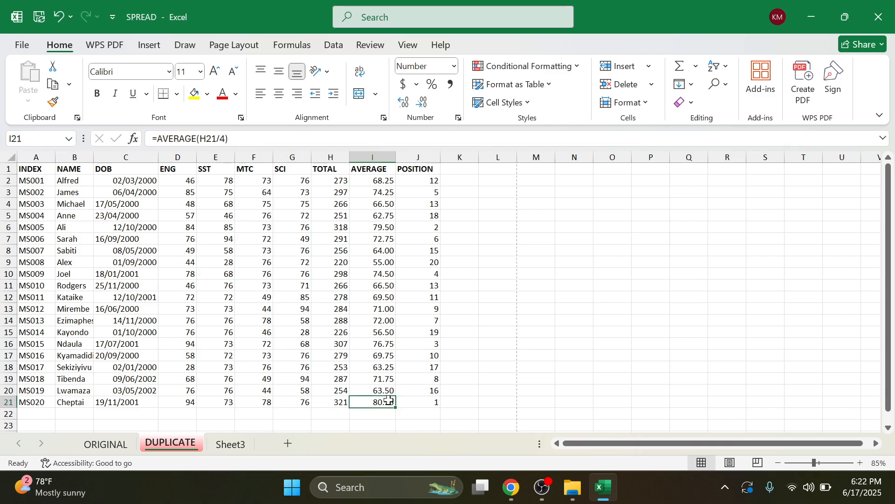
pyautogui.moveTo(31, 403); pyautogui.dragTo(422, 402)
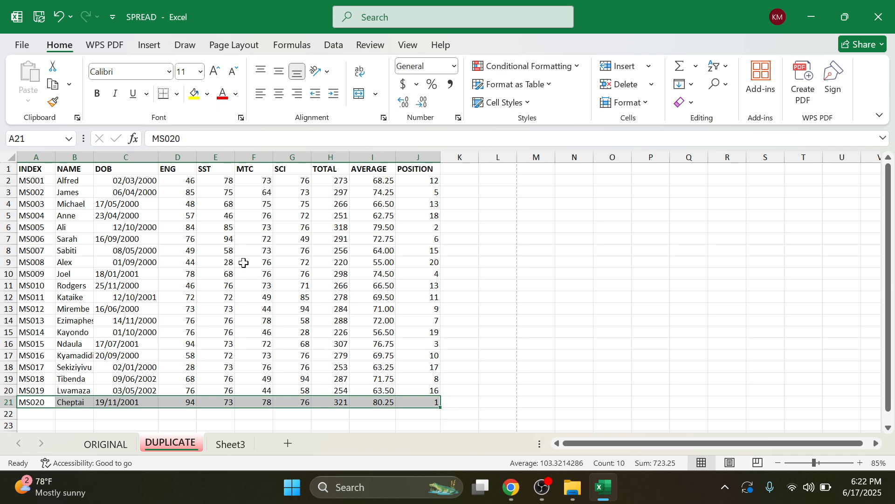
pyautogui.click(207, 93)
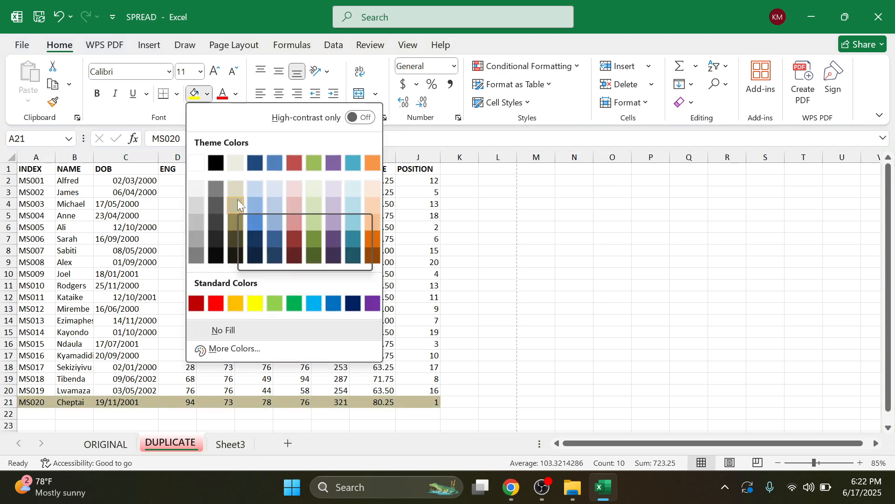
pyautogui.click(237, 185)
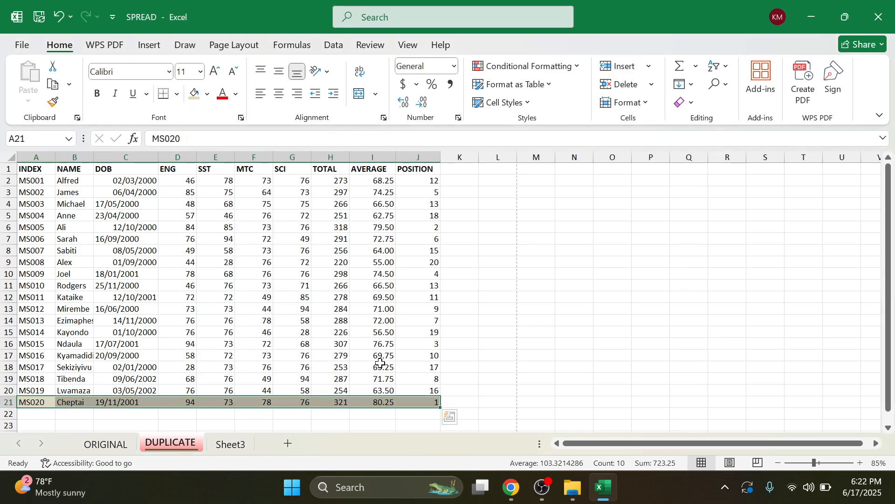
pyautogui.click(433, 321)
pyautogui.click(422, 227)
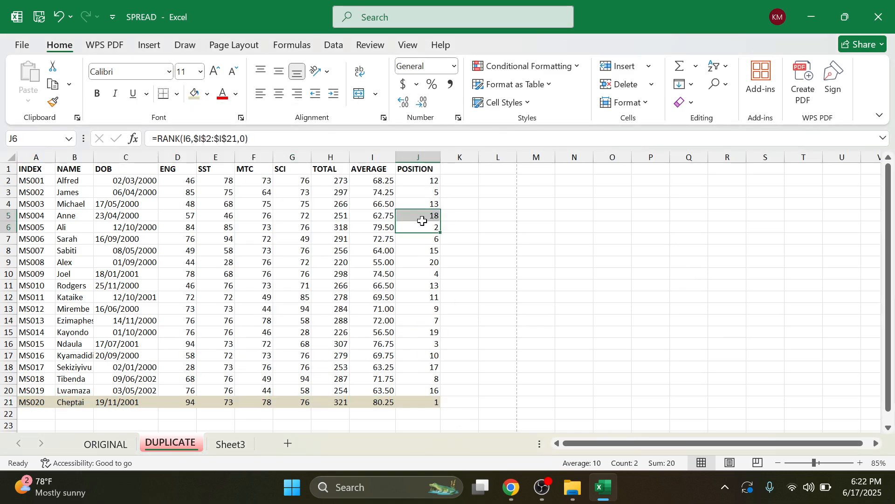
pyautogui.click(485, 230)
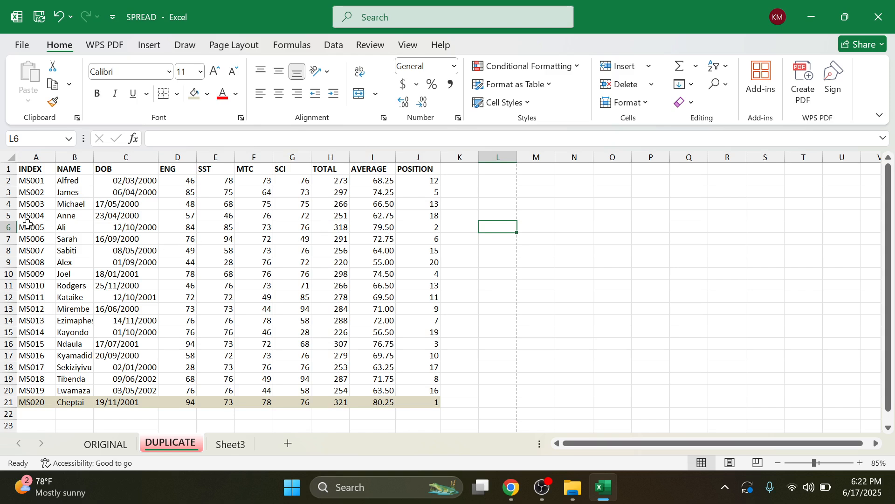
pyautogui.moveTo(32, 227); pyautogui.dragTo(433, 224)
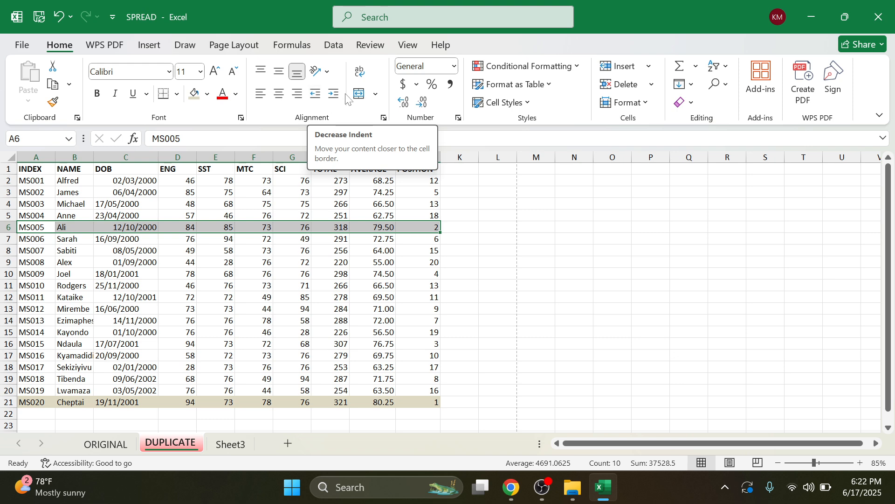
pyautogui.click(208, 99)
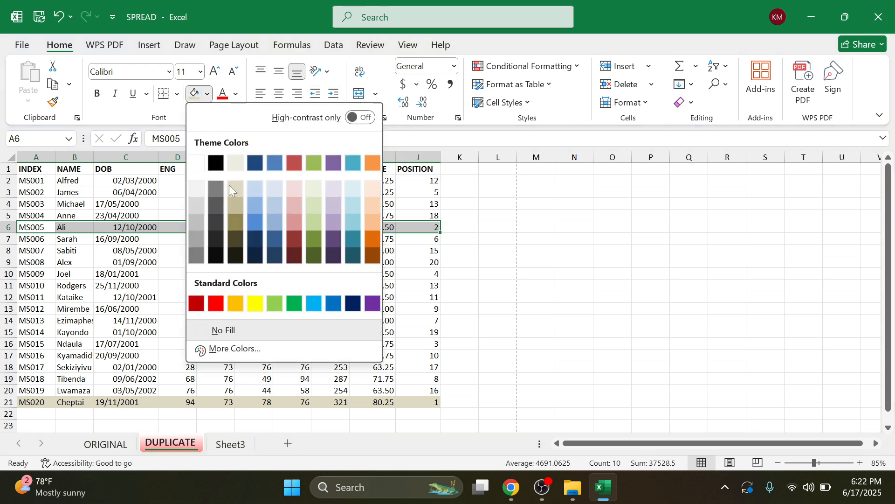
pyautogui.click(236, 164)
pyautogui.click(460, 308)
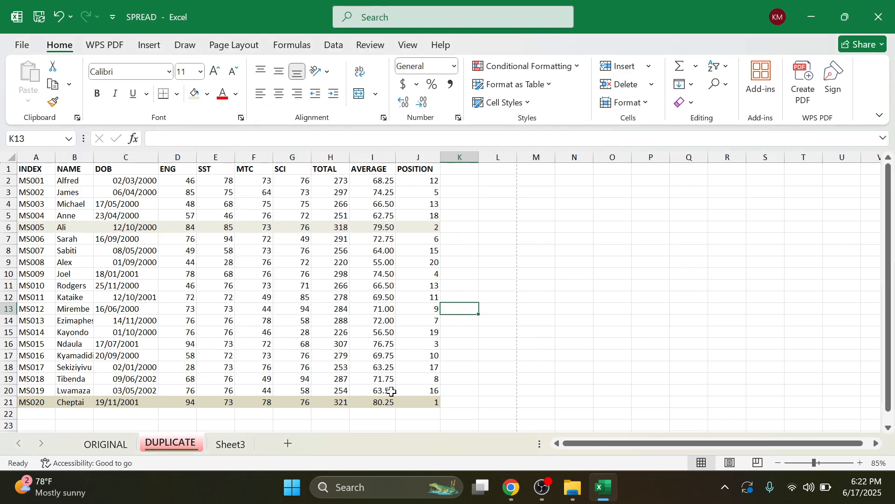
# Step: Review the exercise instructions PDF in Chrome, then return to the SPREAD workbook
pyautogui.click(513, 488)
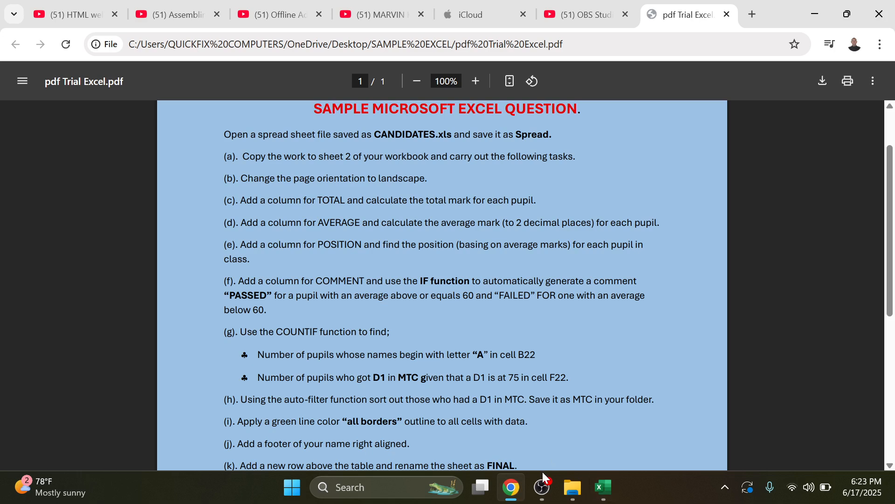
pyautogui.click(603, 487)
pyautogui.click(467, 171)
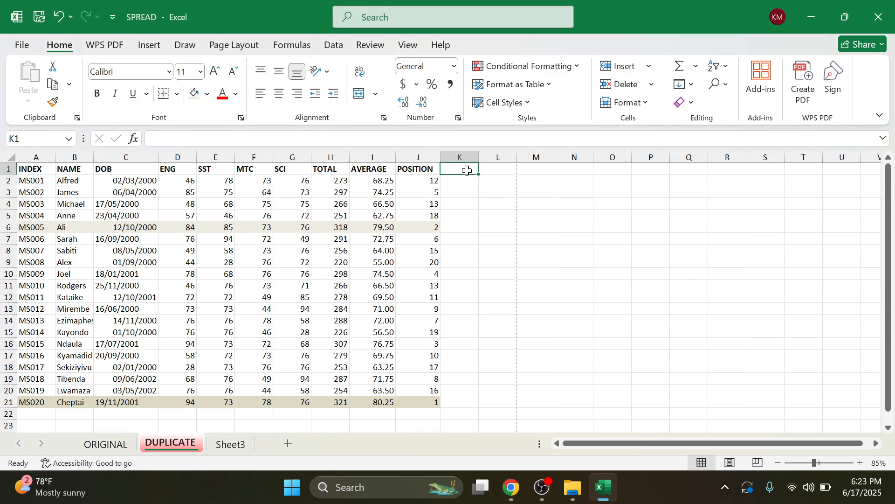
# Step: Enter COMMENT in K1 and widen column K so the heading fits
pyautogui.write('COMMENT')
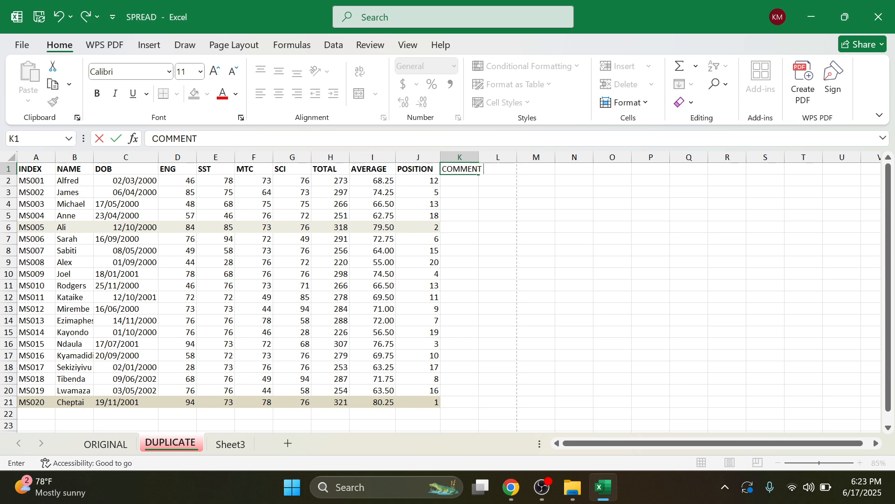
pyautogui.press('Return')
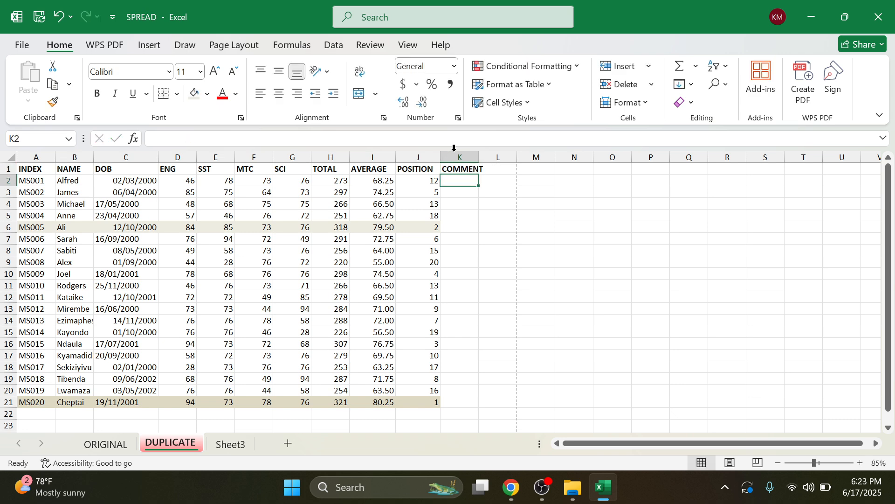
pyautogui.moveTo(479, 156); pyautogui.dragTo(492, 153)
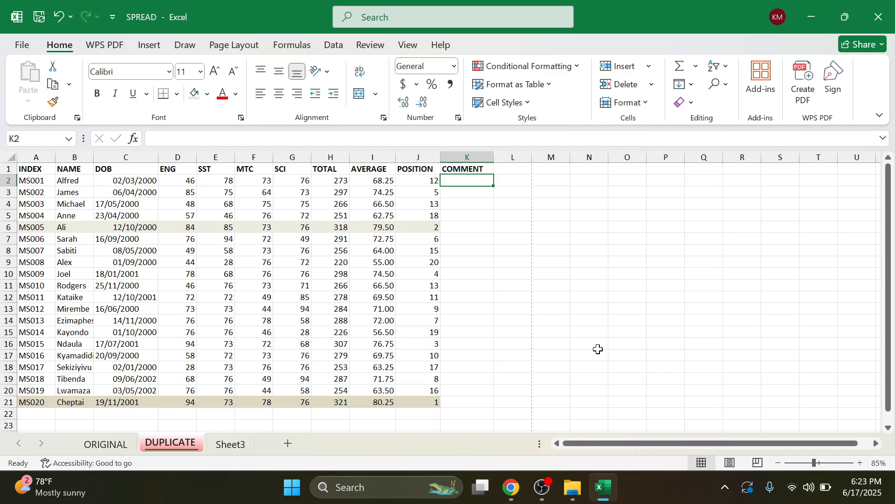
# Step: Type =IF(I2>=60,"PASSED",IF( into K2, checking the instructions PDF along the way
pyautogui.write('=IF')
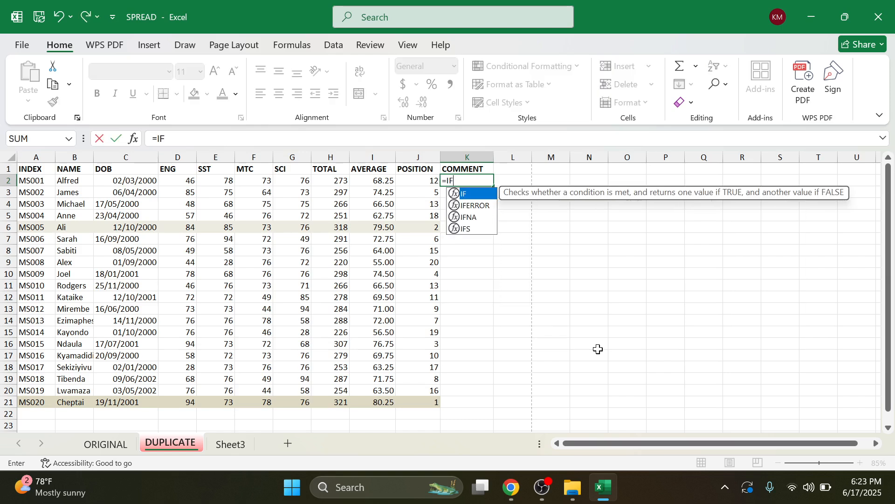
pyautogui.write('(')
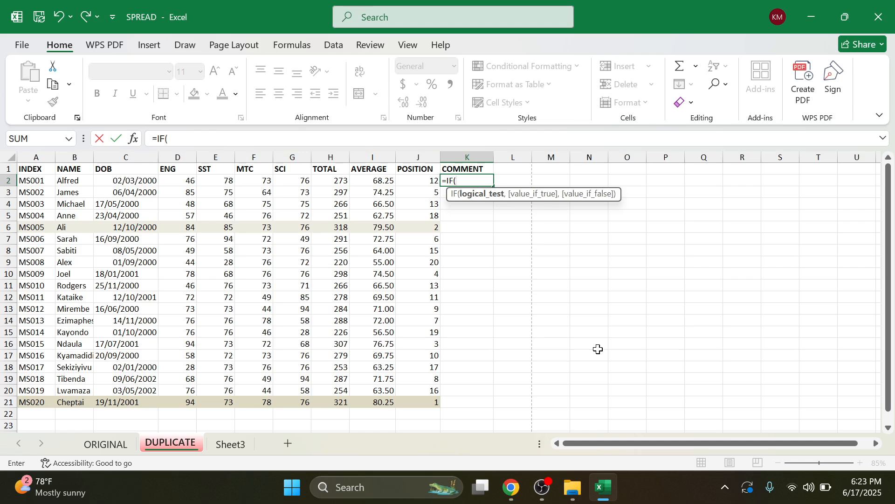
pyautogui.write('I2')
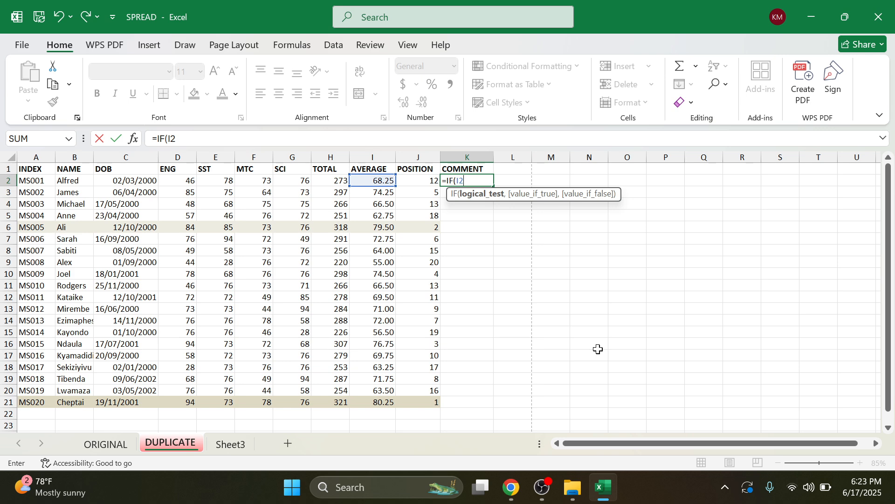
pyautogui.write('>=60,')
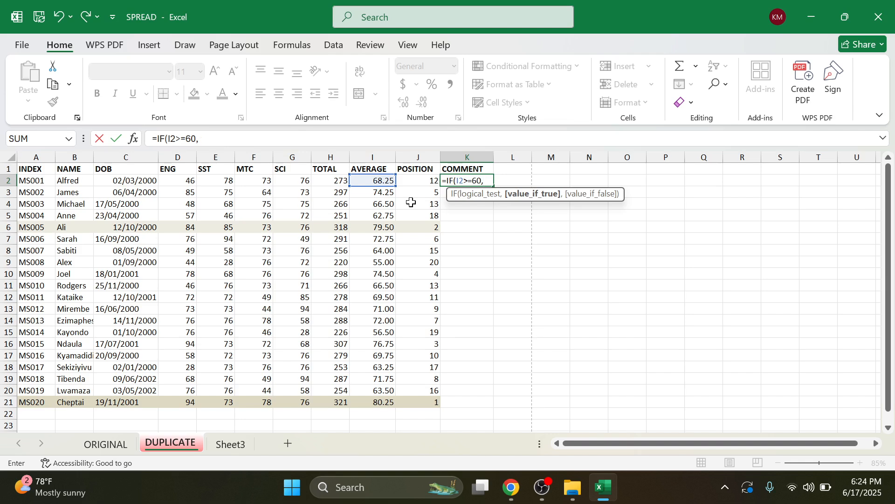
pyautogui.write("'")
pyautogui.write('PASSED')
pyautogui.write('"')
pyautogui.write(',IF')
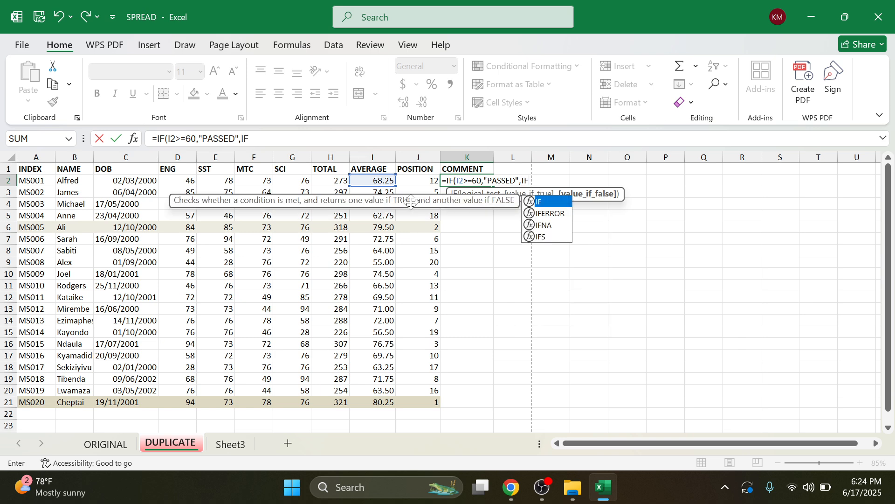
pyautogui.write('(')
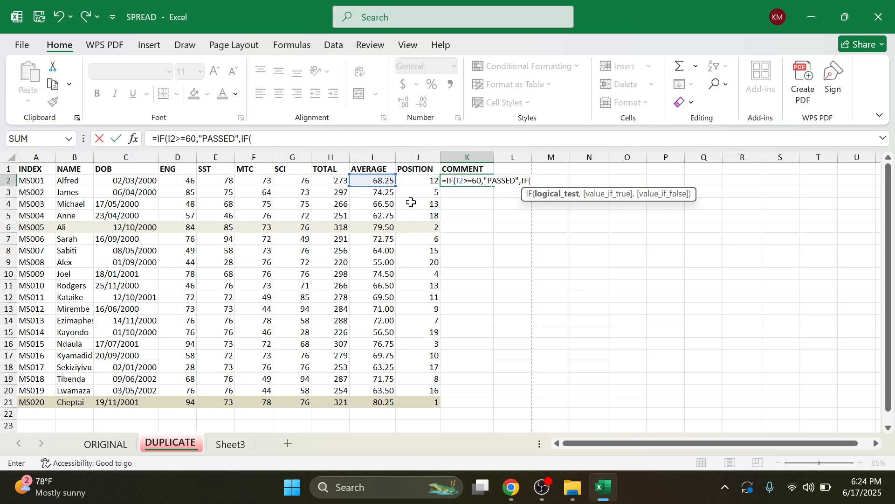
pyautogui.click(509, 490)
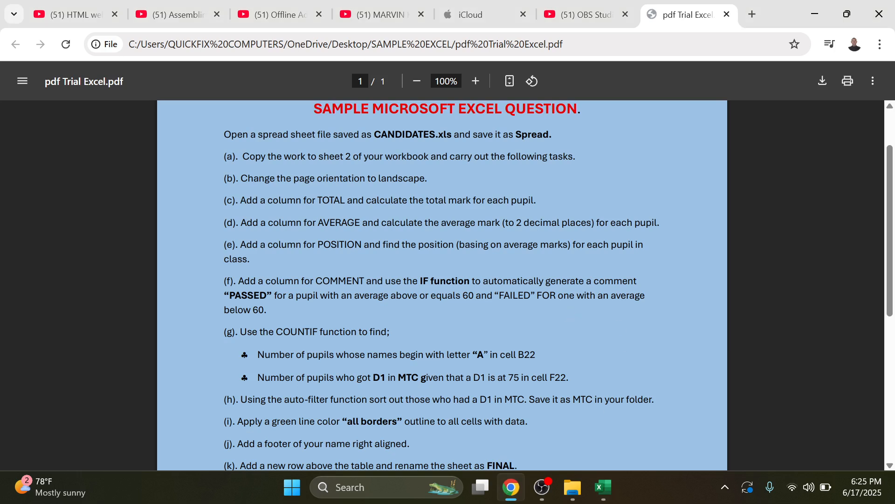
pyautogui.click(815, 13)
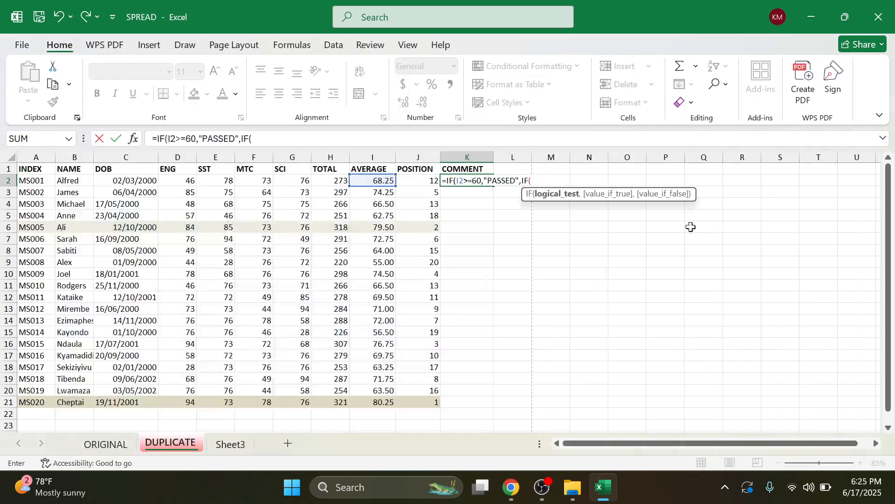
# Step: Complete K2 as =IF(I2>=60,"PASSED",IF(I2<60,"FAILED")) and fill it down to K21
pyautogui.write('I2')
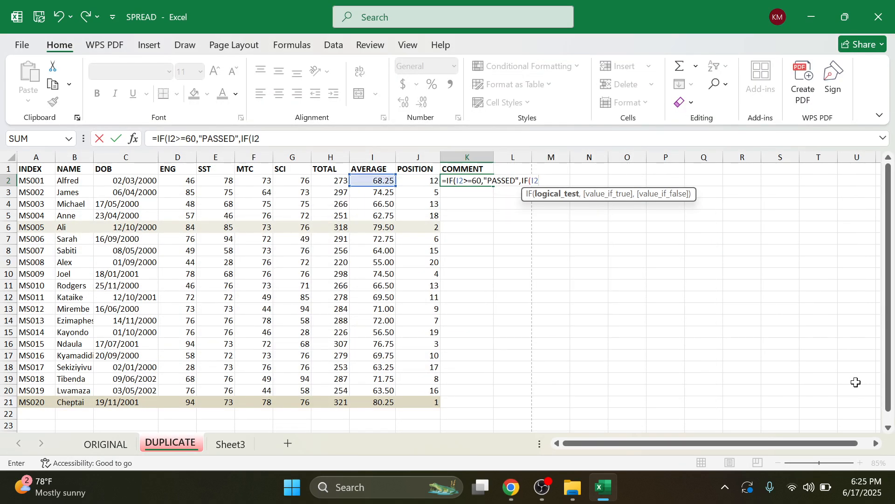
pyautogui.write('<60,')
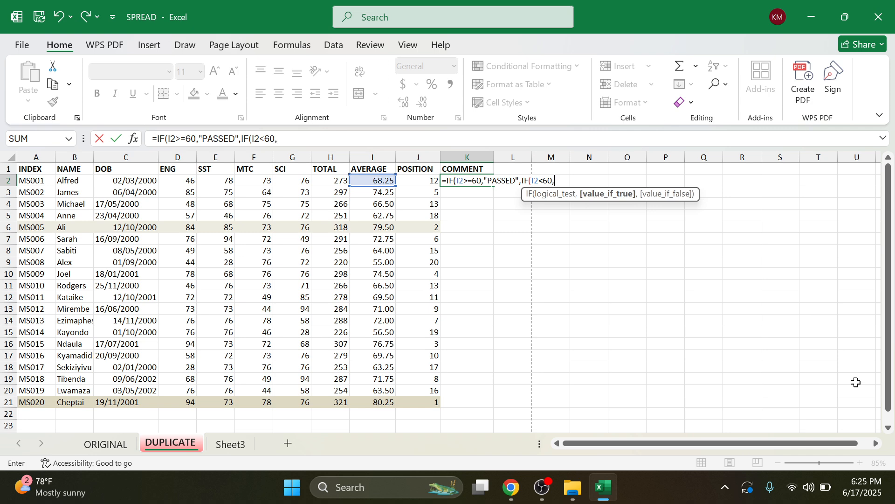
pyautogui.write('"FAILED"))')
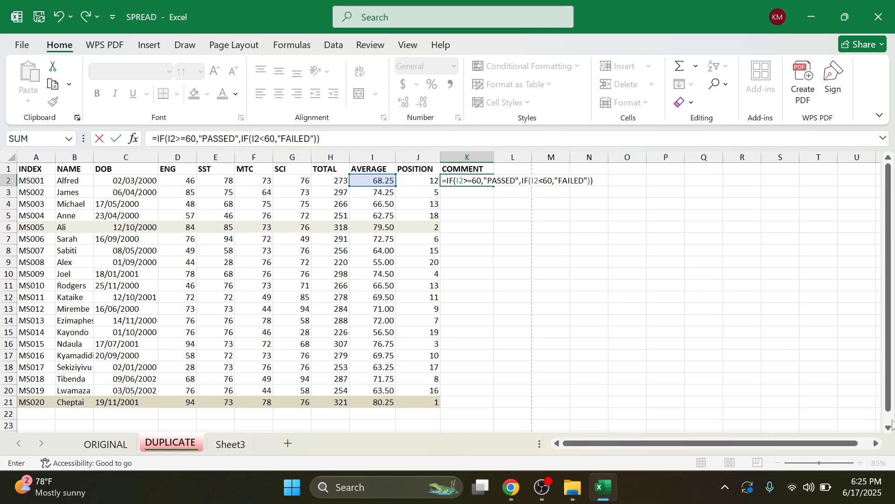
pyautogui.press('Return')
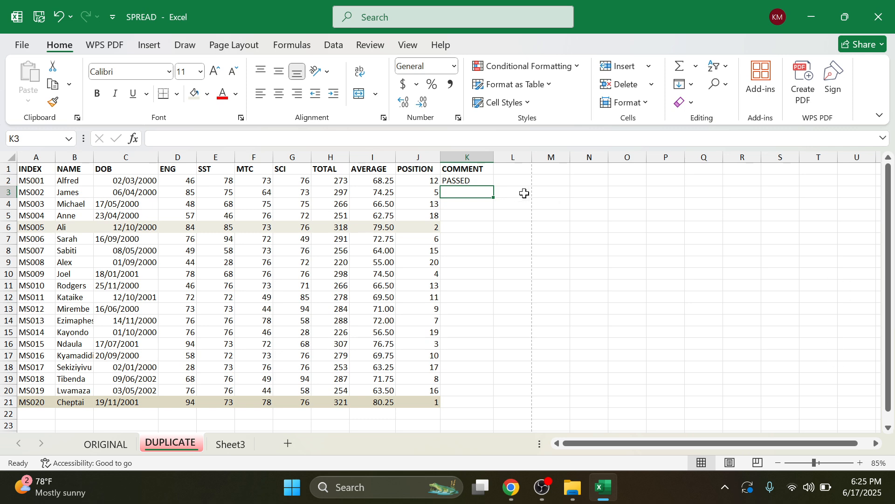
pyautogui.click(475, 180)
pyautogui.moveTo(494, 185); pyautogui.dragTo(478, 405)
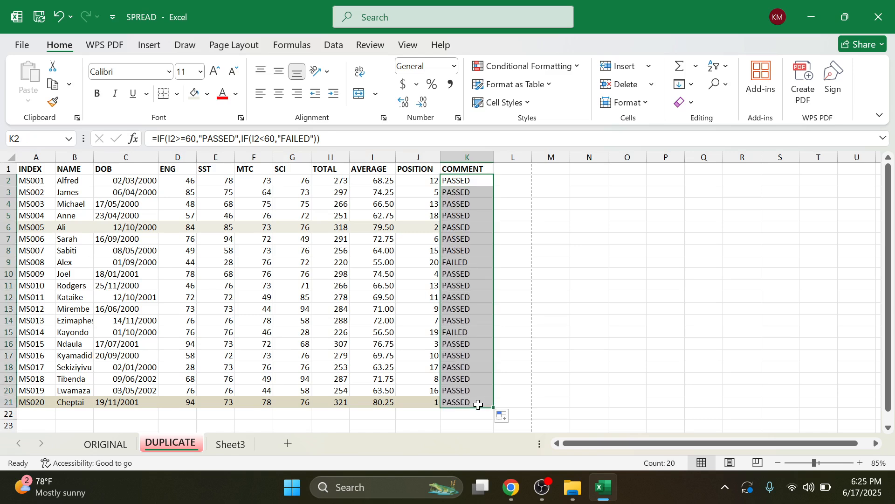
pyautogui.click(460, 261)
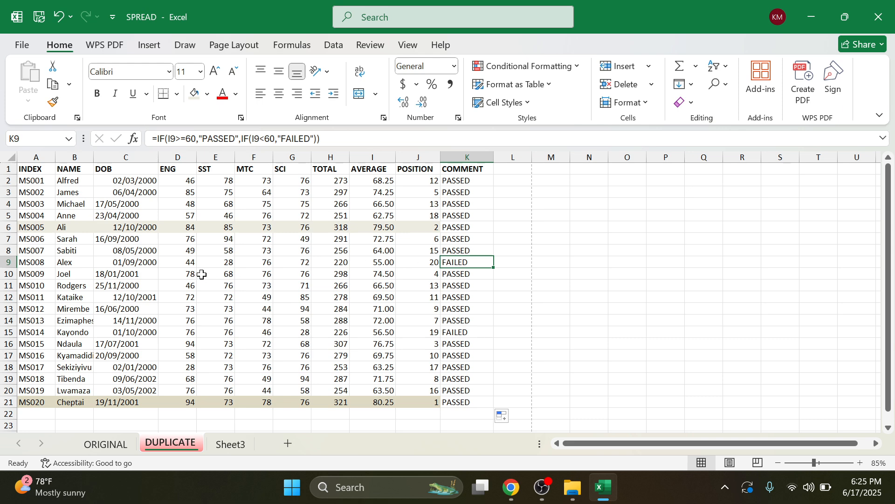
pyautogui.moveTo(27, 263); pyautogui.dragTo(457, 262)
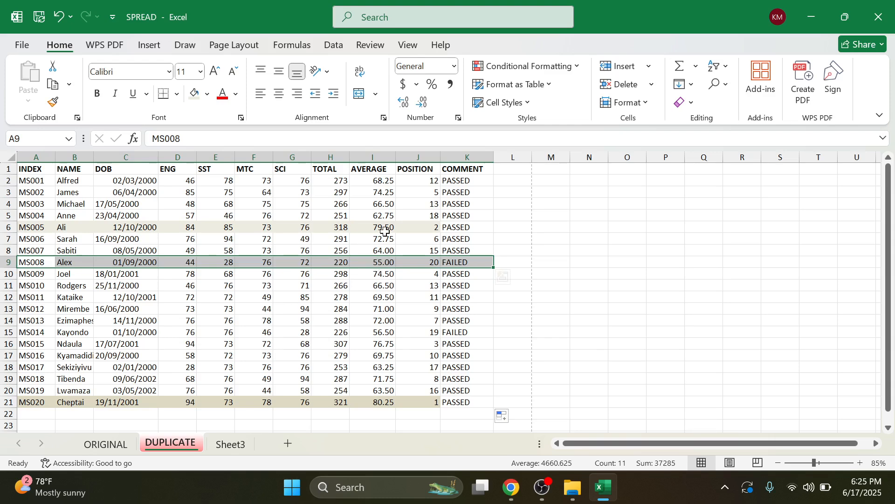
# Step: Make FAILED rows 9 and 15 (A to K) red and bold, and widen column K slightly
pyautogui.click(236, 94)
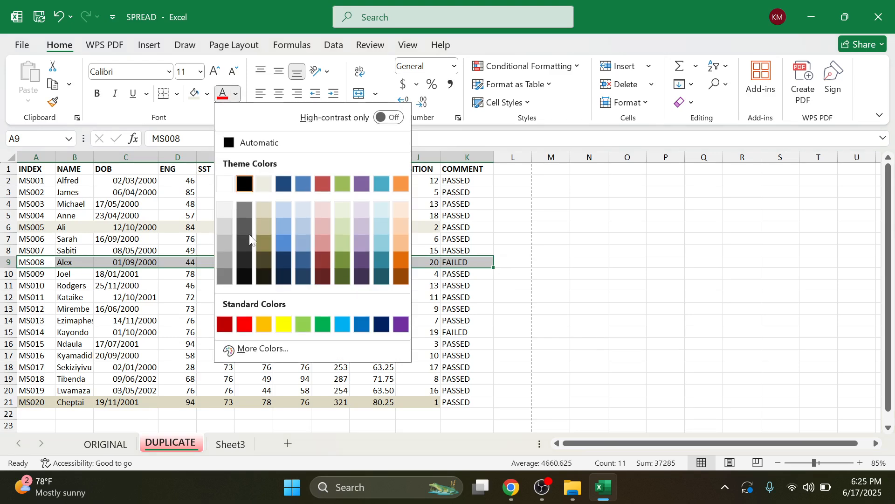
pyautogui.click(243, 325)
pyautogui.click(97, 94)
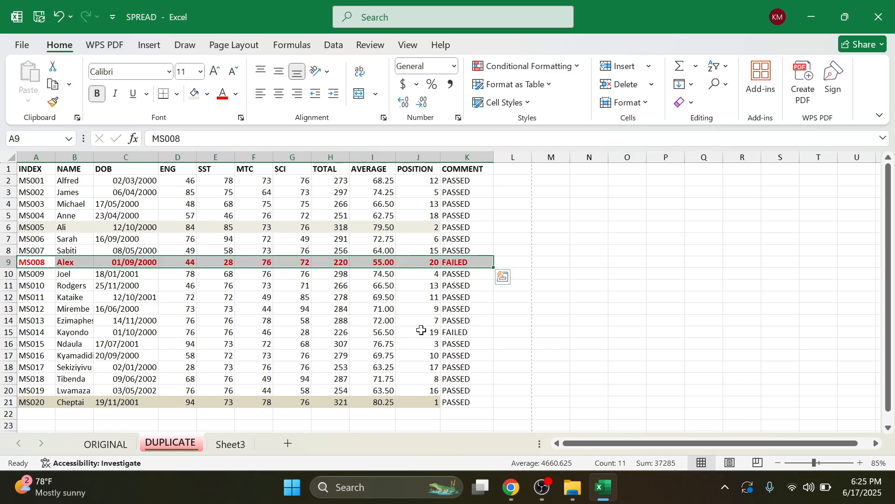
pyautogui.moveTo(35, 332); pyautogui.dragTo(465, 334)
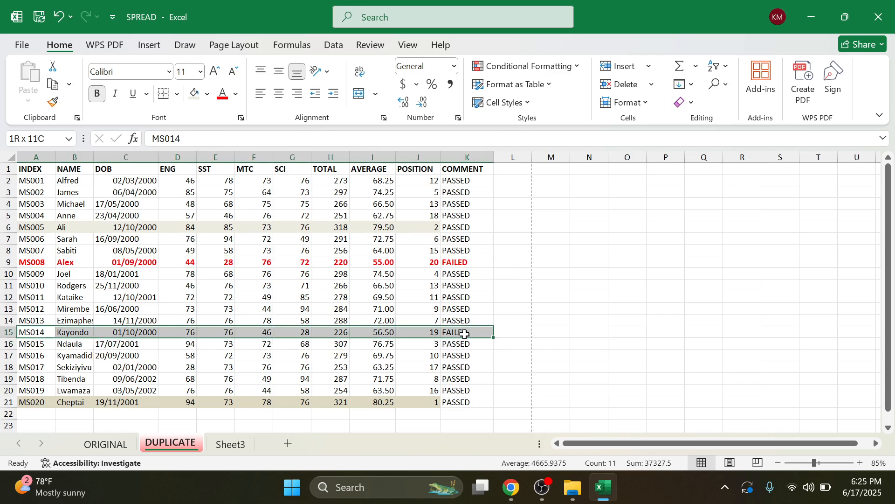
pyautogui.click(98, 94)
pyautogui.click(223, 95)
pyautogui.click(422, 297)
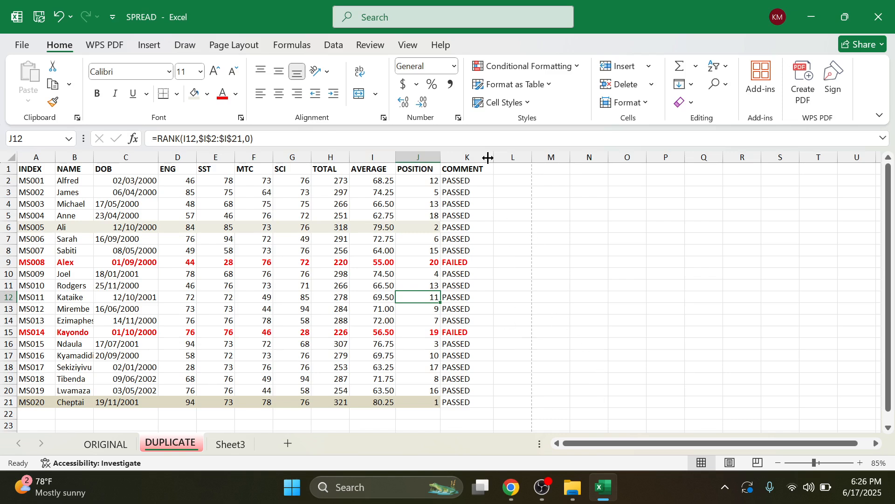
pyautogui.moveTo(489, 158); pyautogui.dragTo(498, 156)
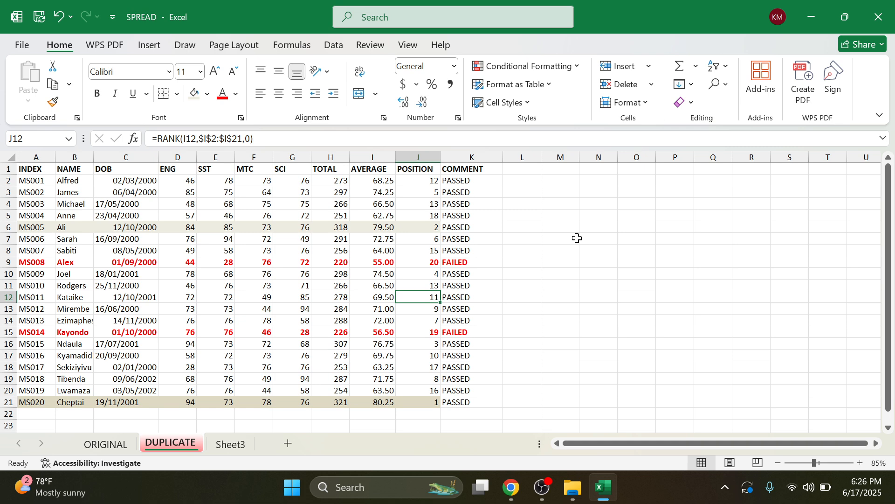
pyautogui.click(512, 488)
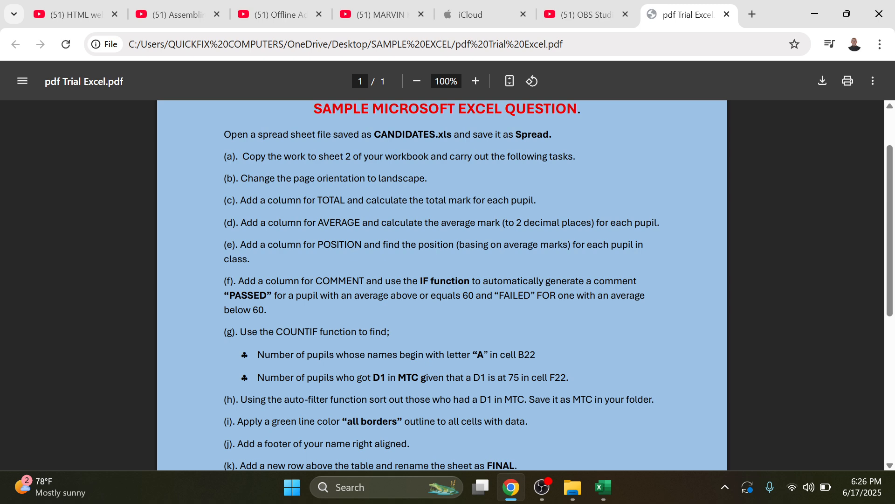
pyautogui.click(603, 487)
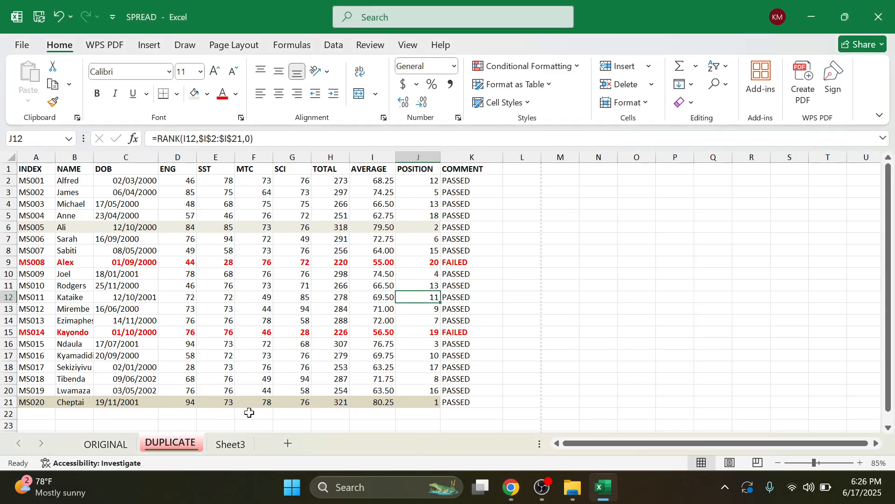
# Step: Widen the NAME column B so the pupils' names fit
pyautogui.scroll(-1, 248, 413)
pyautogui.scroll(1, 254, 410)
pyautogui.click(74, 411)
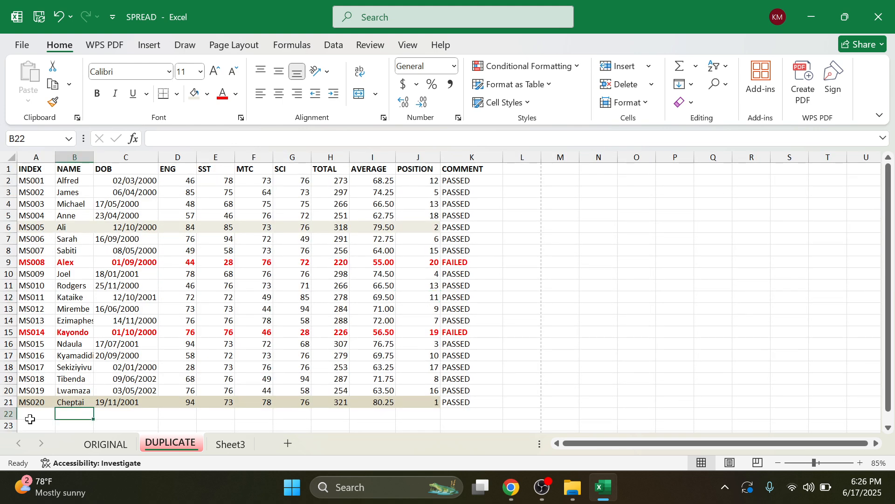
pyautogui.moveTo(88, 159); pyautogui.dragTo(139, 159)
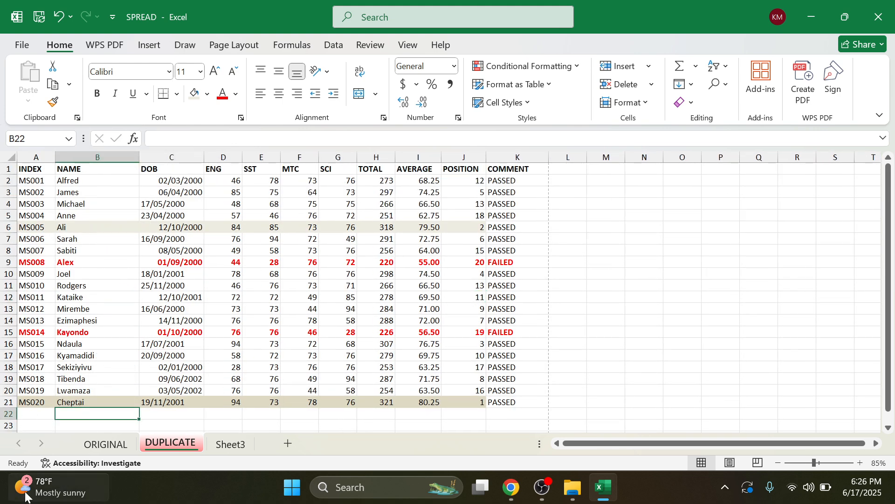
# Step: Enter the label NAMES BEGINNING WITH A in cell A22
pyautogui.click(32, 415)
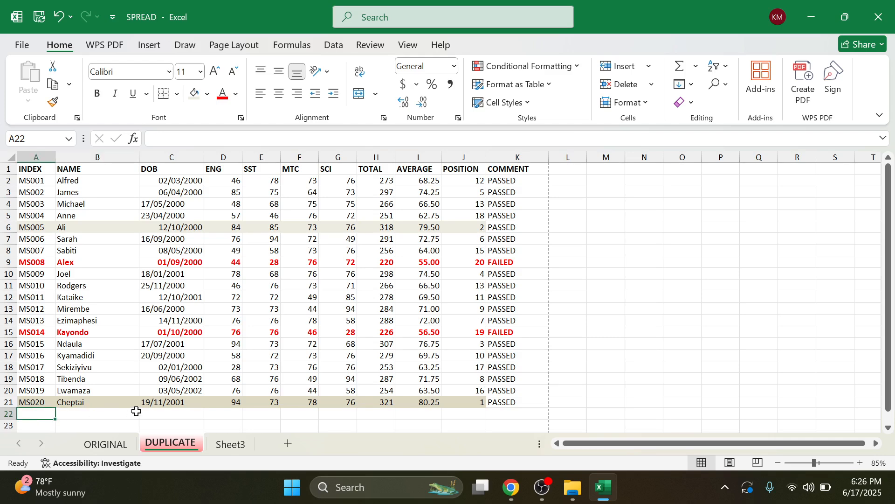
pyautogui.scroll(-1, 136, 411)
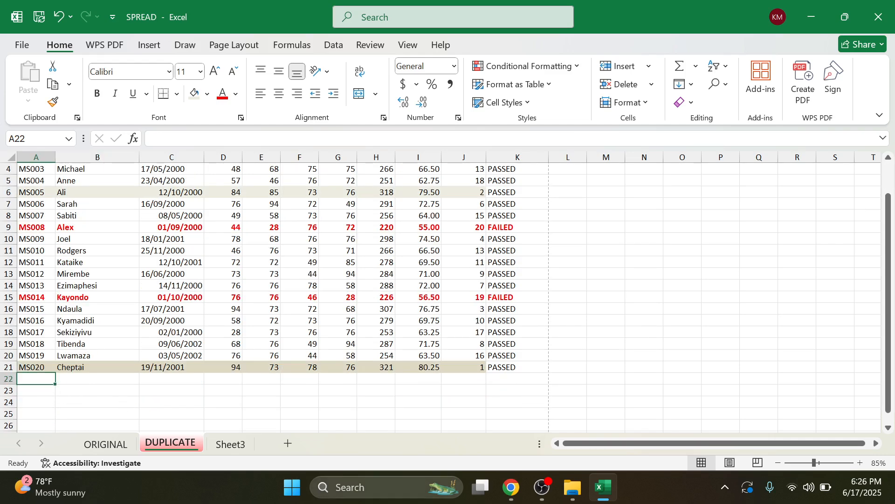
pyautogui.write('NAME')
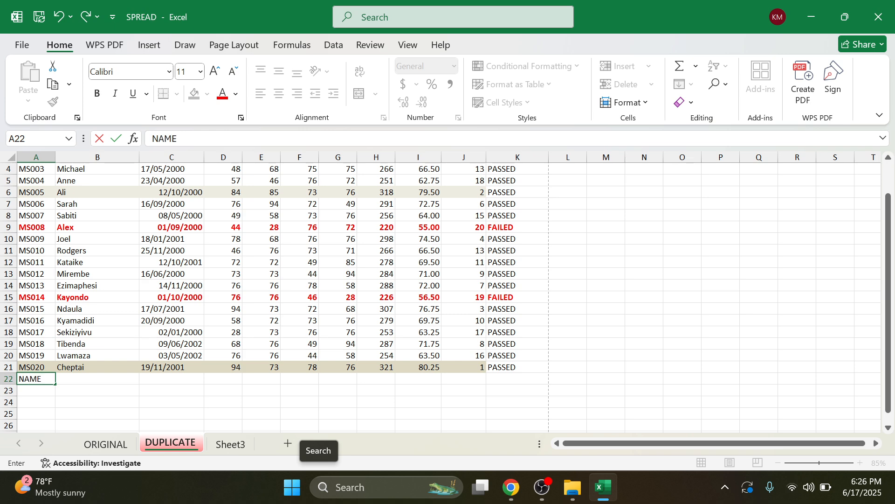
pyautogui.write('S BEGINNING WITH ')
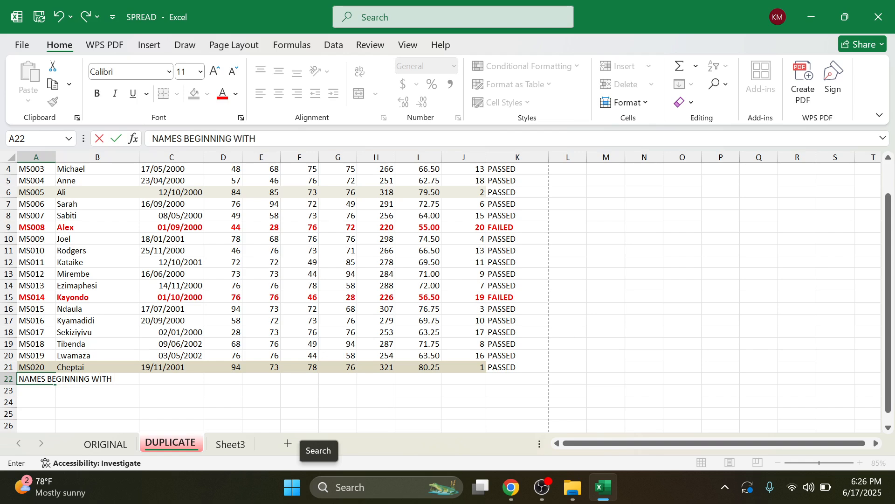
pyautogui.write('A')
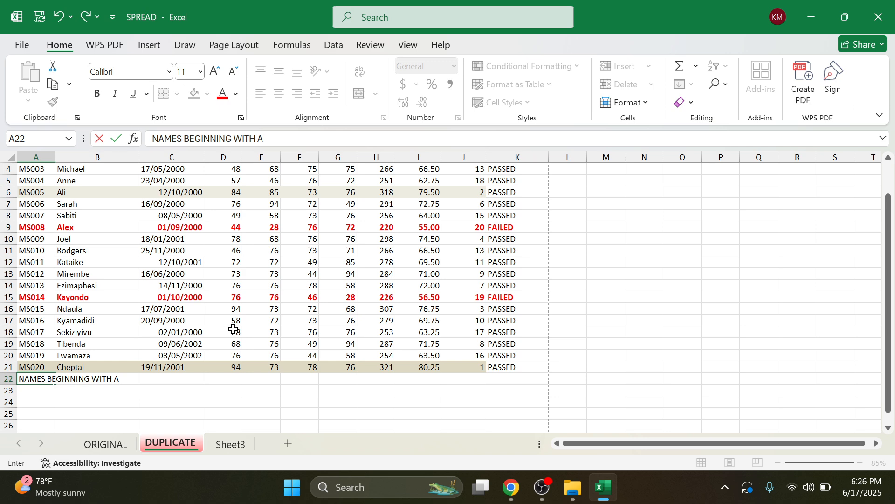
pyautogui.click(184, 314)
# Step: Wrap the A22 label over several lines and widen column A
pyautogui.click(32, 379)
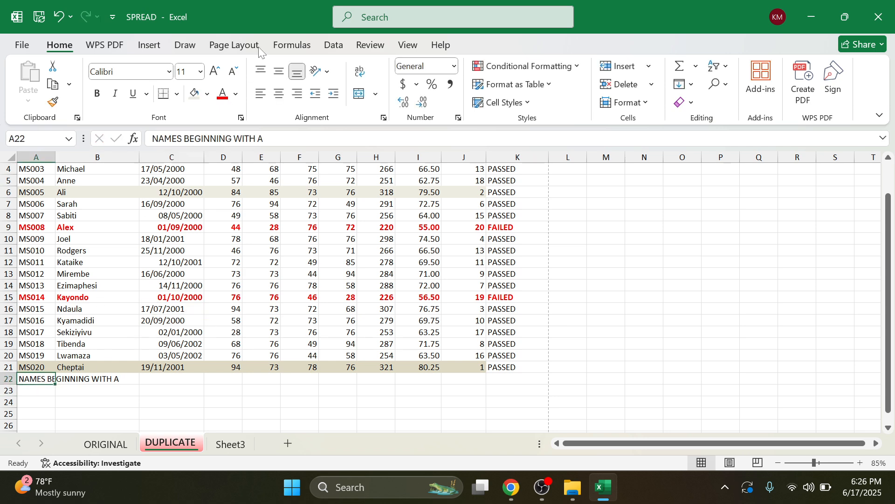
pyautogui.click(375, 94)
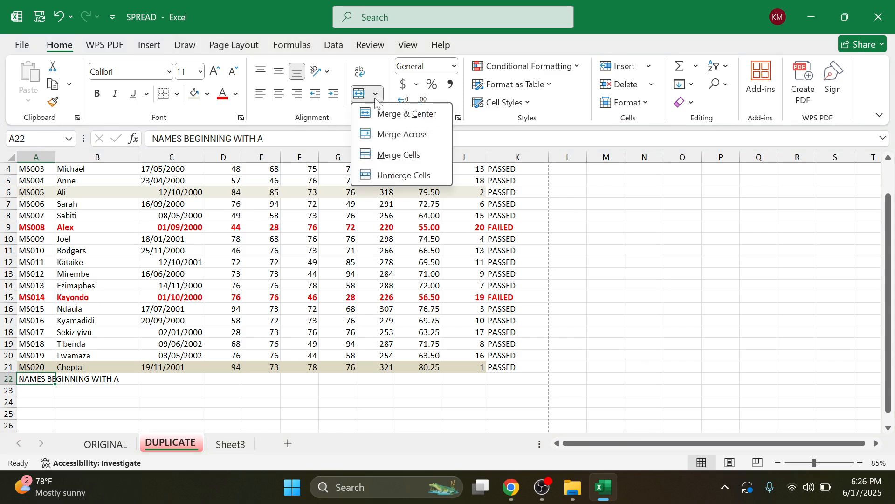
pyautogui.click(359, 76)
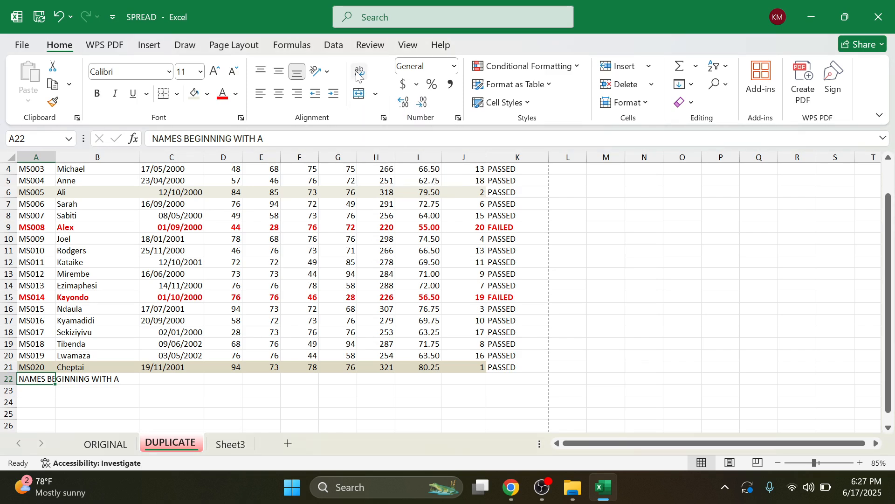
pyautogui.click(358, 75)
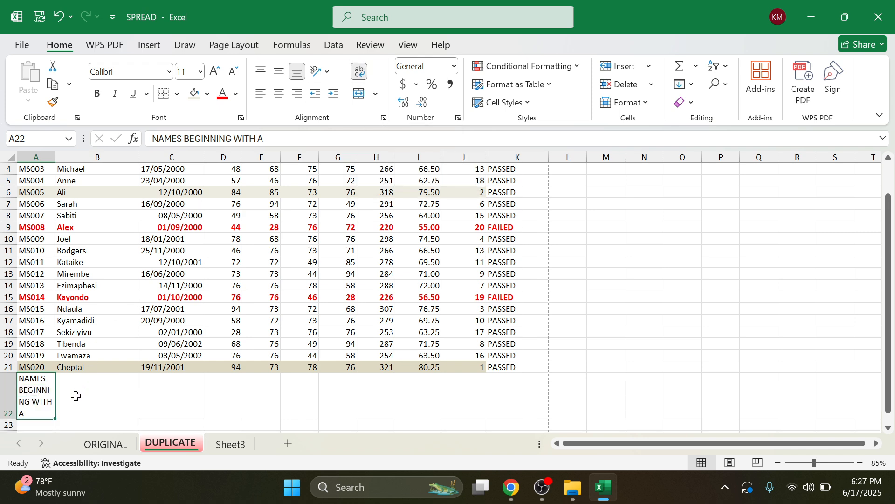
pyautogui.moveTo(55, 156); pyautogui.dragTo(72, 162)
# Step: Start a =COUNTIF( formula in cell B22
pyautogui.click(126, 407)
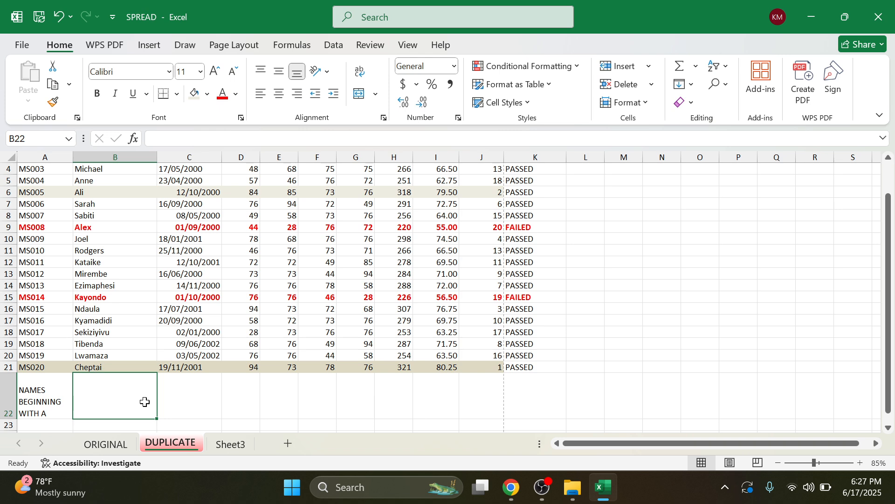
pyautogui.write('=COUNTI')
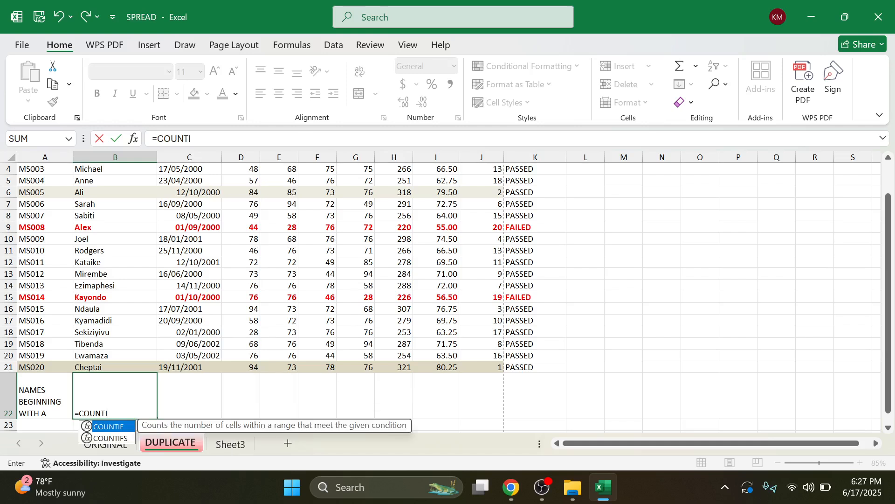
pyautogui.write('F(')
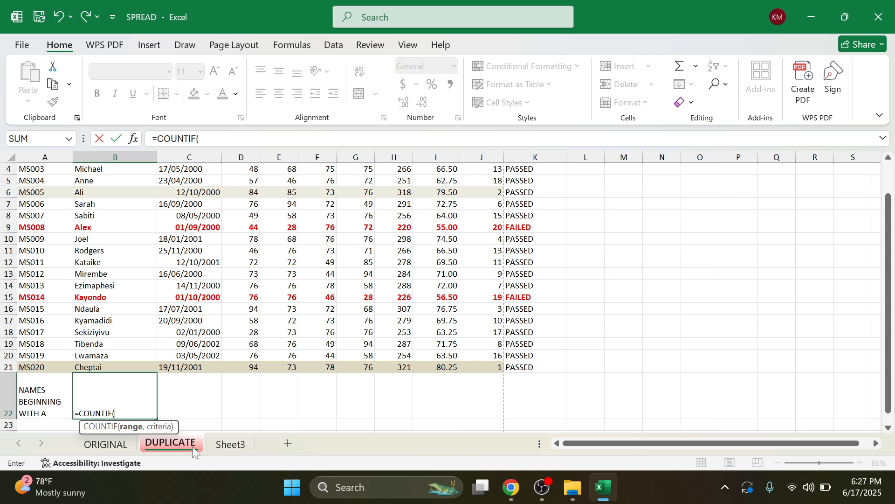
# Step: Complete =COUNTIF(B2:B21,"A*") in B22 to count names starting with A
pyautogui.scroll(1, 194, 451)
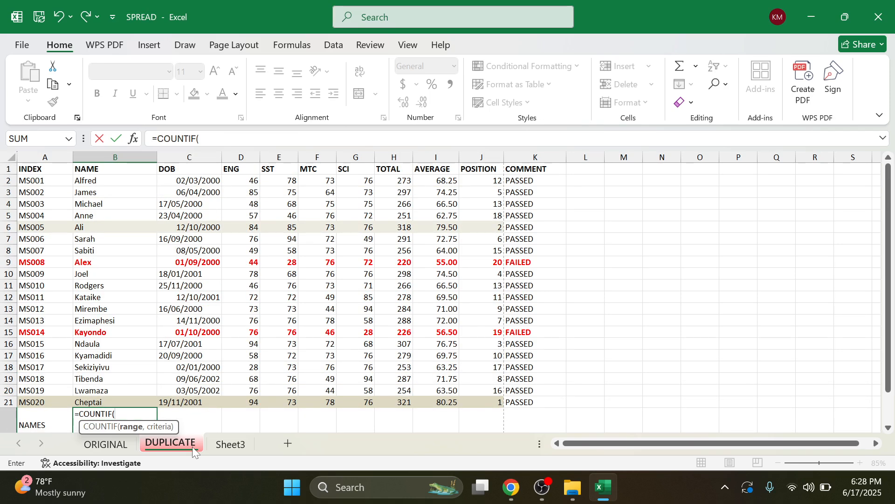
pyautogui.click(116, 181)
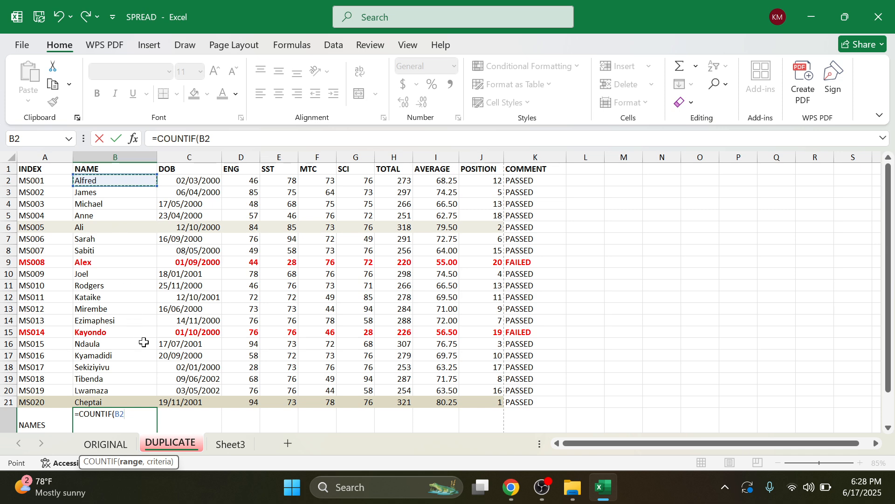
pyautogui.press('F8')
pyautogui.press('BackSpace')
pyautogui.press('BackSpace')
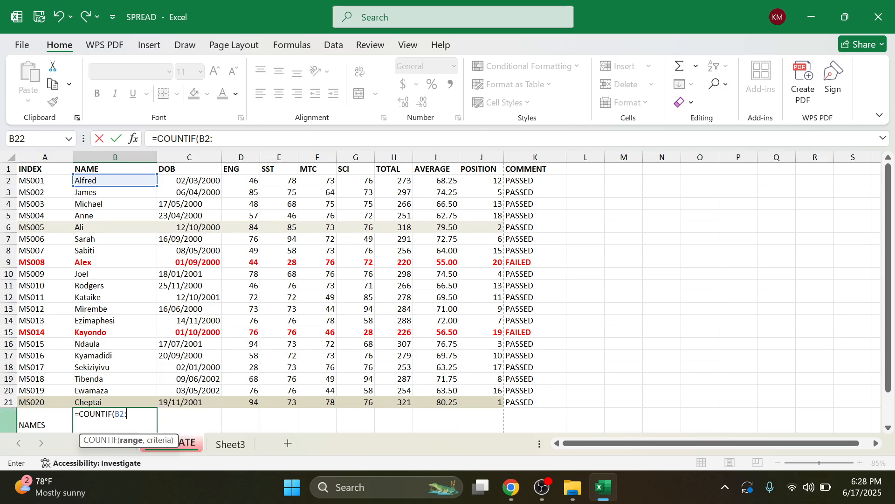
pyautogui.scroll(-1, 67, 380)
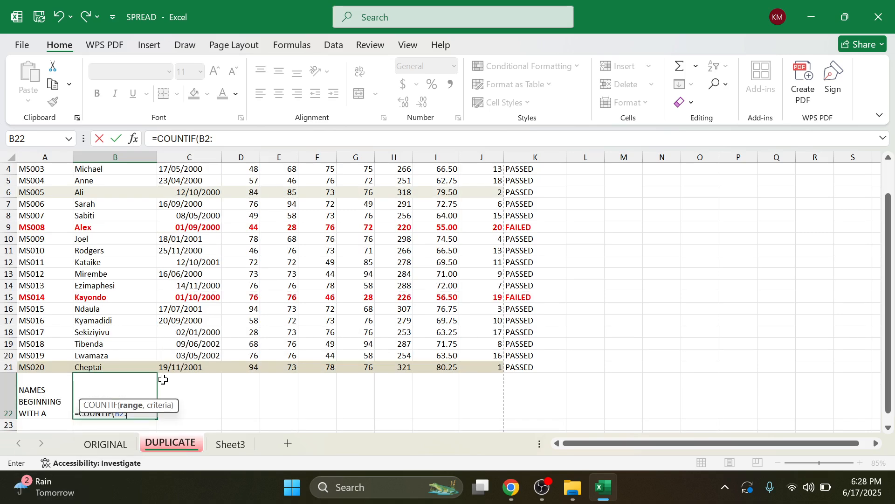
pyautogui.write('B21')
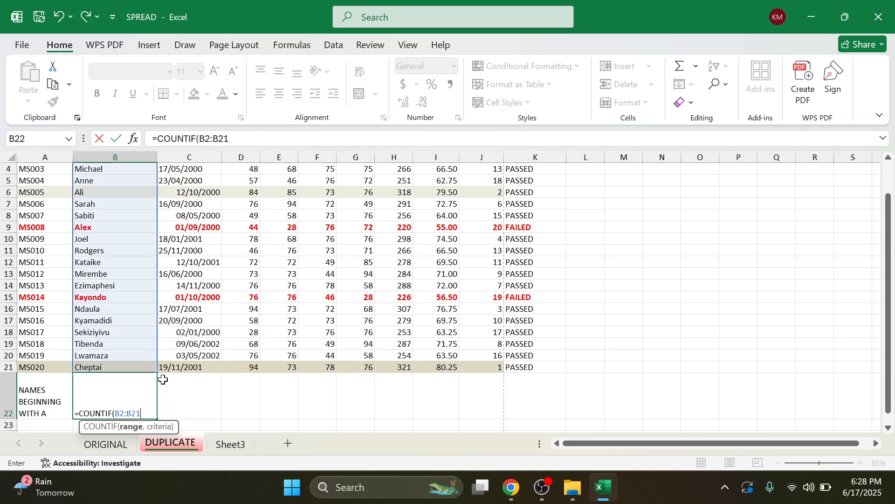
pyautogui.write(',')
pyautogui.write('A')
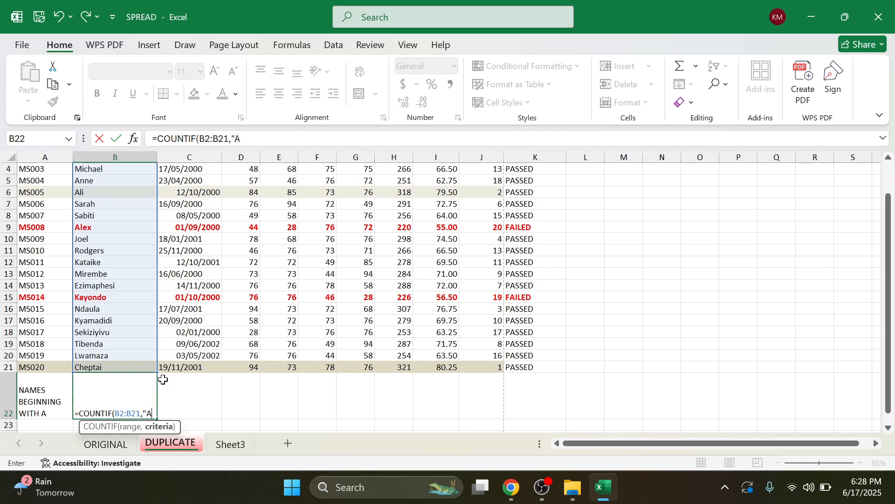
pyautogui.write('*")')
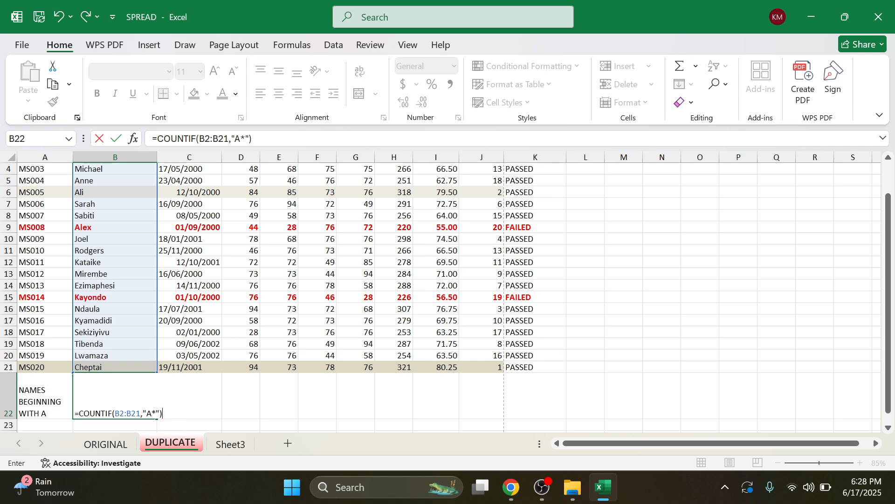
pyautogui.press('Return')
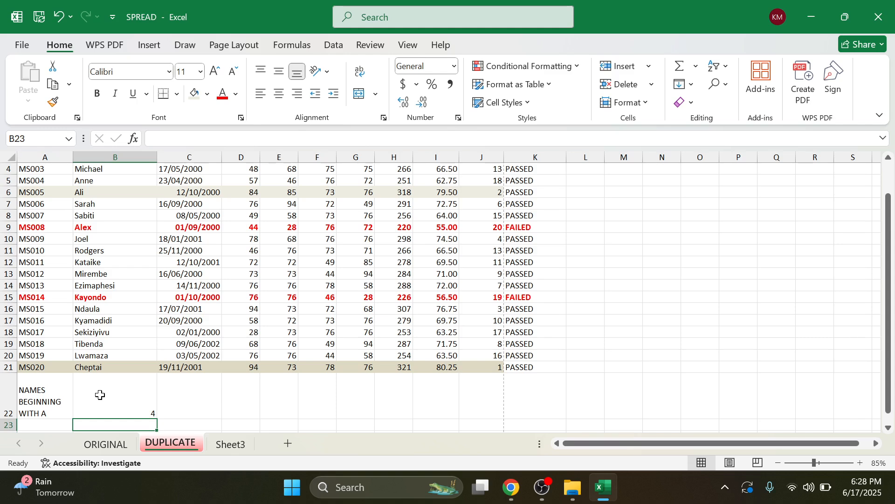
# Step: Verify the count of 4 by checking Alex, Ali, Anne and Alfred in column B
pyautogui.scroll(1, 152, 385)
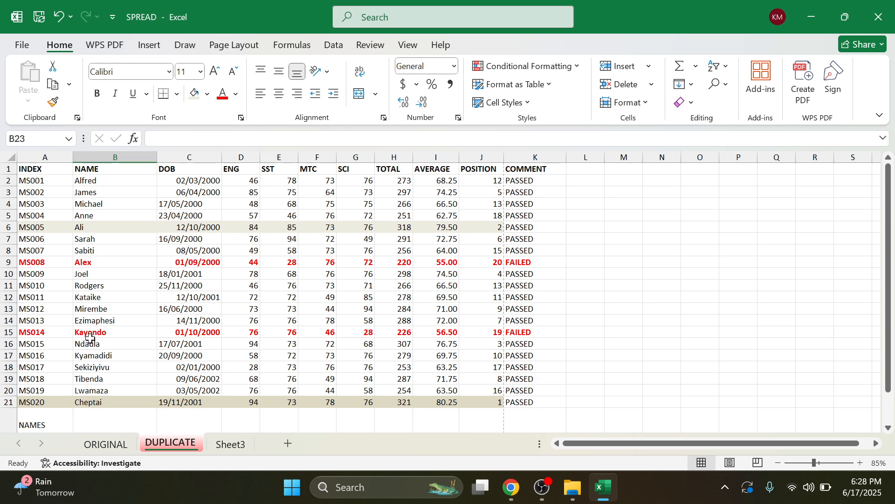
pyautogui.click(84, 262)
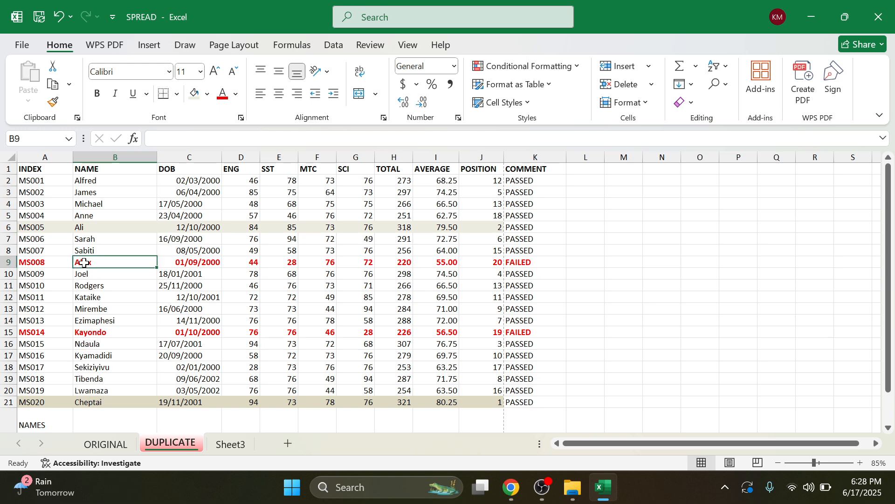
pyautogui.click(86, 229)
pyautogui.click(87, 216)
pyautogui.click(93, 181)
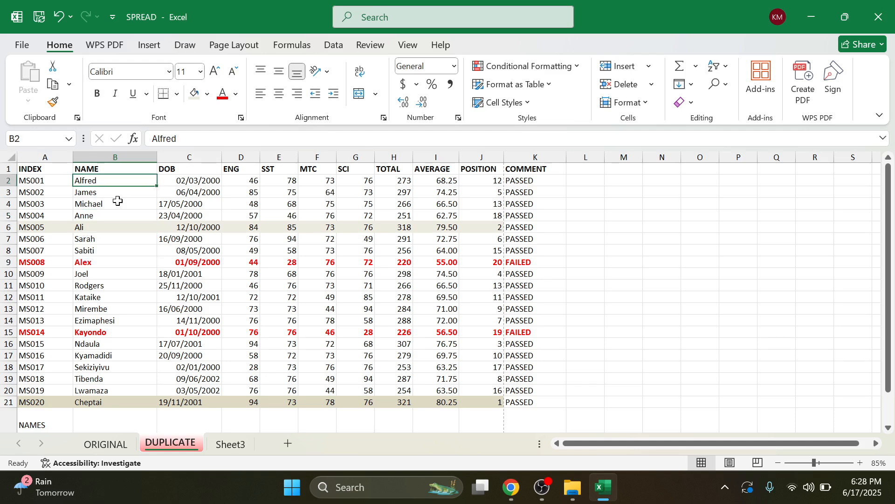
pyautogui.scroll(-2, 142, 293)
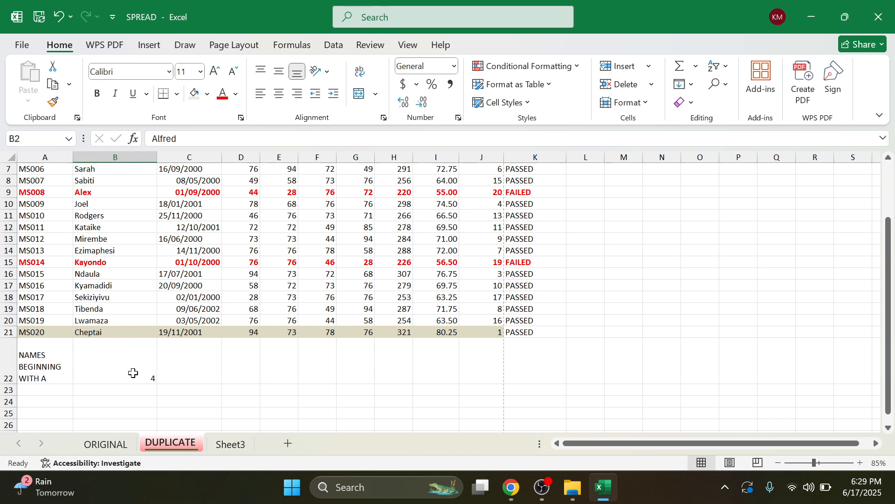
pyautogui.click(511, 487)
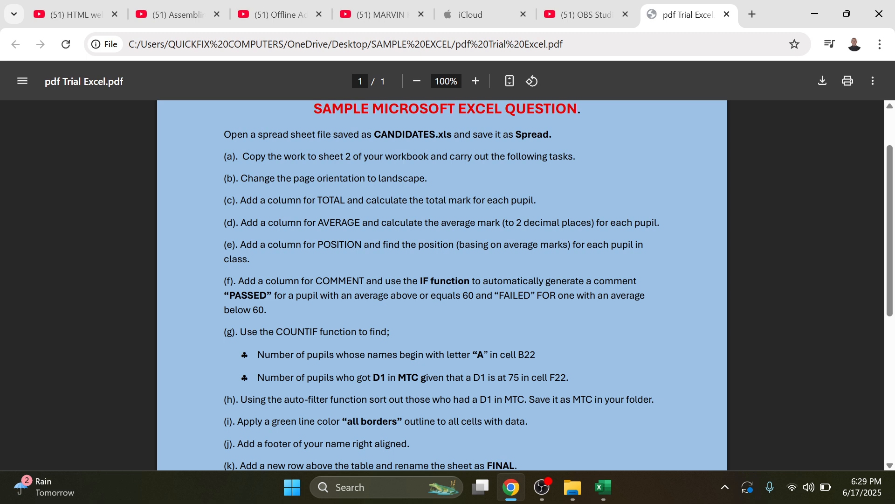
pyautogui.click(601, 488)
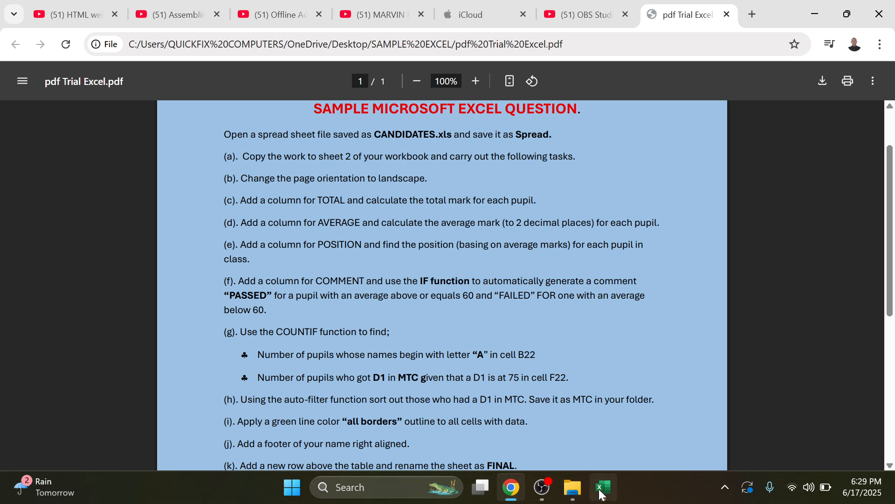
pyautogui.click(602, 490)
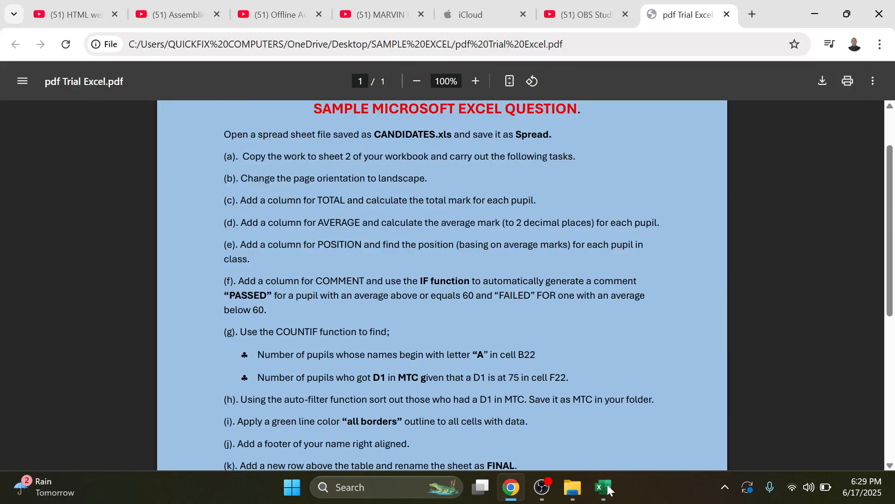
pyautogui.click(607, 489)
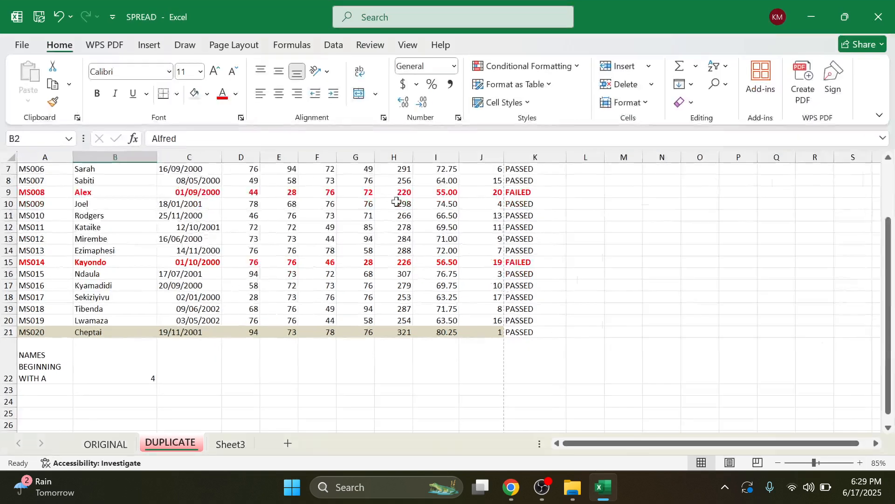
# Step: Zoom out, enter MATHS D1'S in cell E22, and widen column E to fit it
pyautogui.scroll(1, 326, 295)
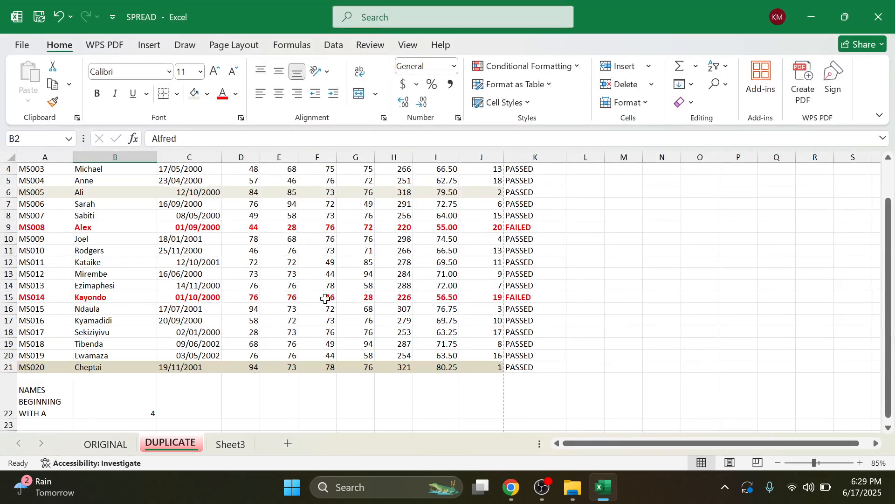
pyautogui.click(314, 403)
pyautogui.scroll(1, 315, 403)
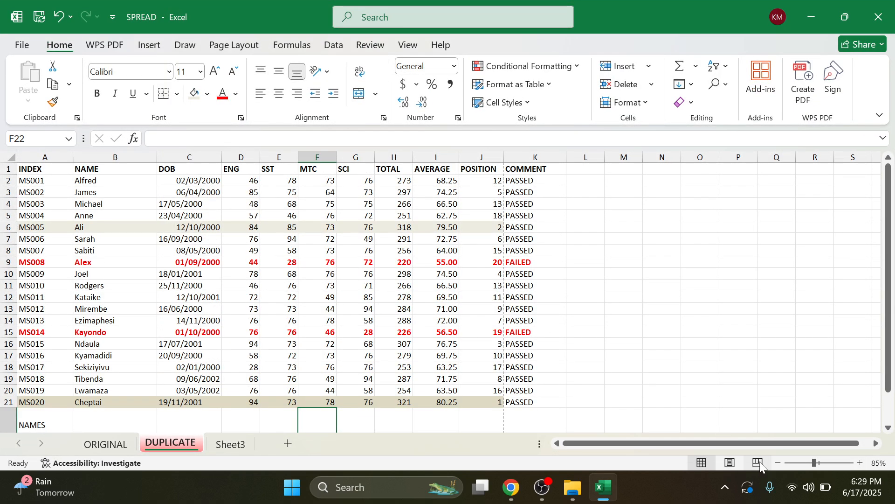
pyautogui.click(778, 462)
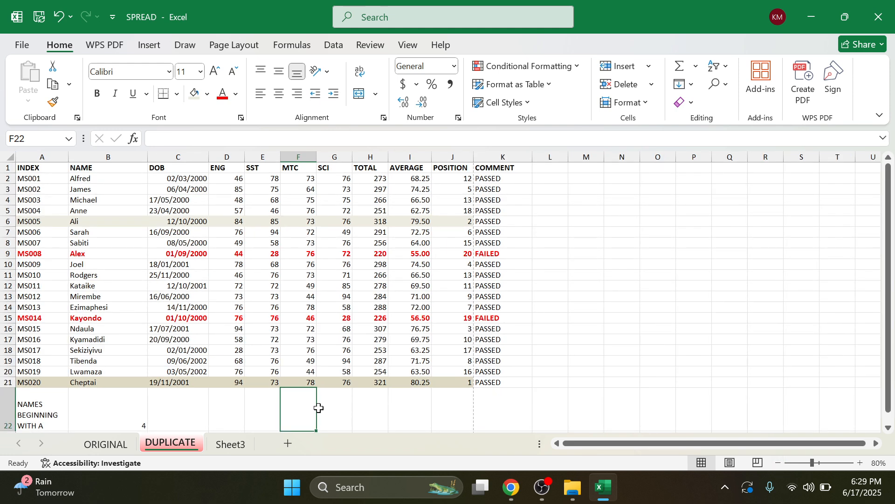
pyautogui.click(252, 408)
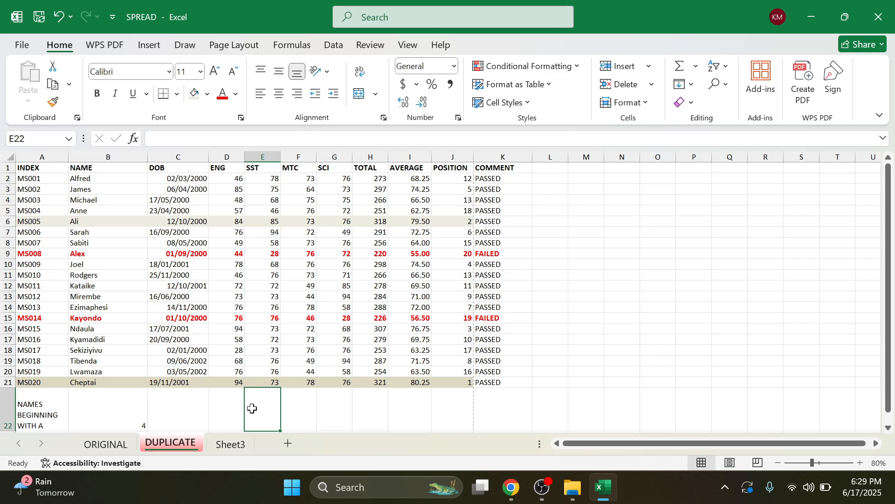
pyautogui.write('MATHS')
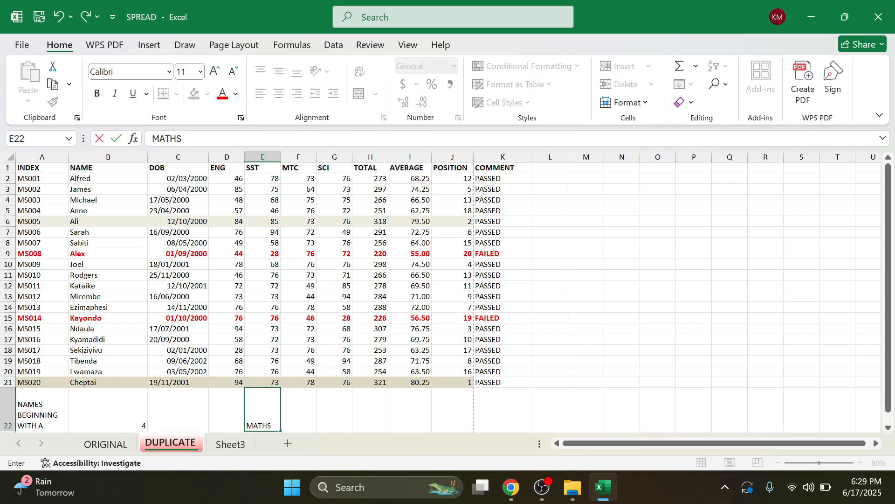
pyautogui.write(" D1'S")
pyautogui.click(334, 317)
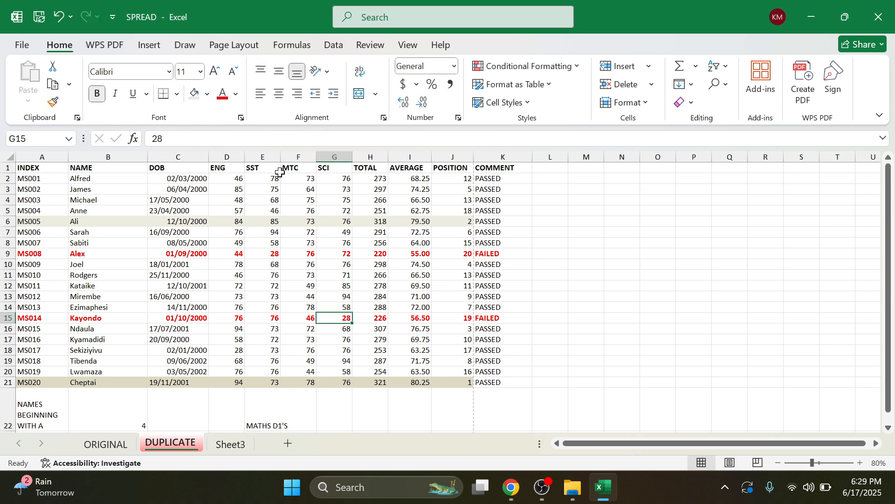
pyautogui.moveTo(281, 156); pyautogui.dragTo(303, 156)
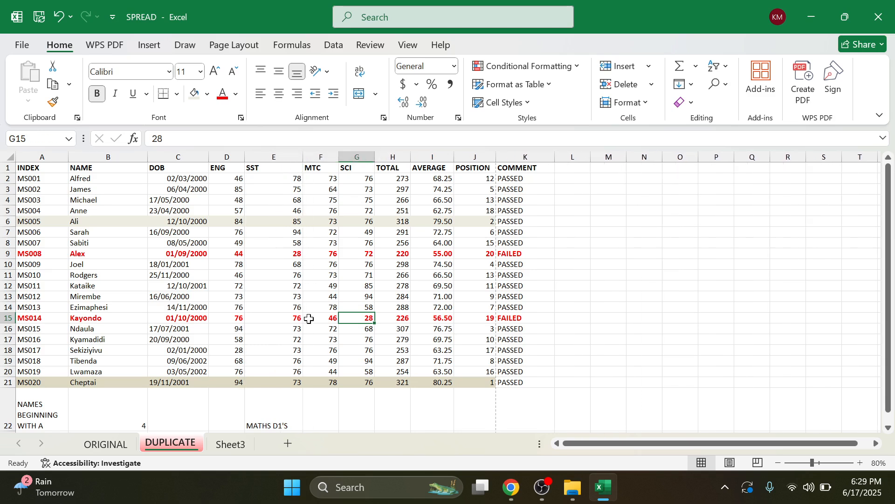
# Step: Select cell F22 below the MTC marks for the D1 count
pyautogui.click(321, 417)
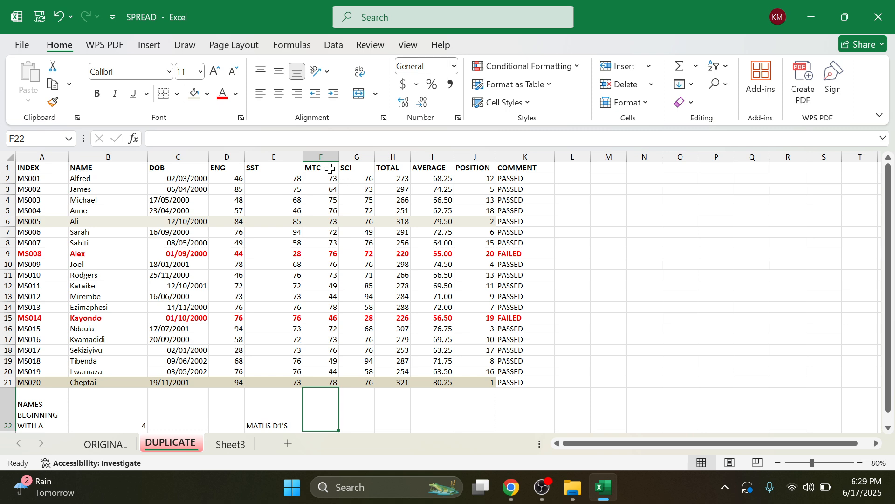
pyautogui.moveTo(319, 169); pyautogui.dragTo(304, 397)
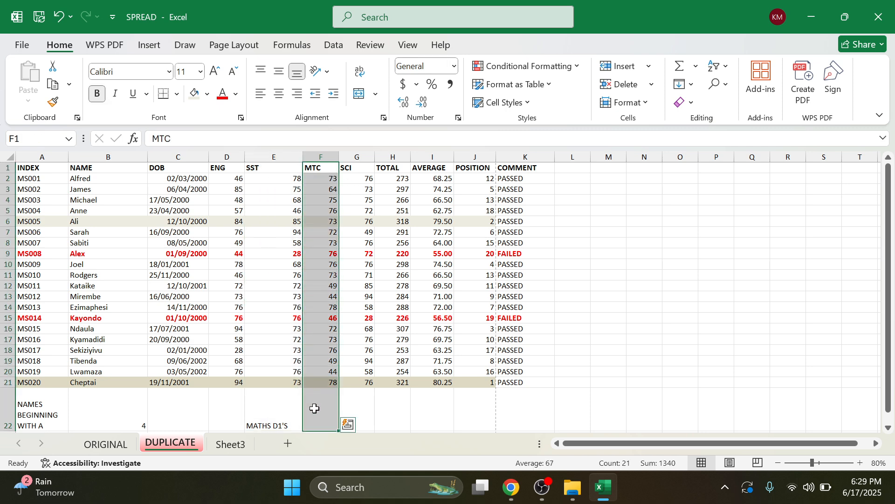
pyautogui.click(322, 410)
# Step: Enter =COUNTIF(F2:F21,">=75") in F22, which counts 7 MTC D1s
pyautogui.write('=COUT')
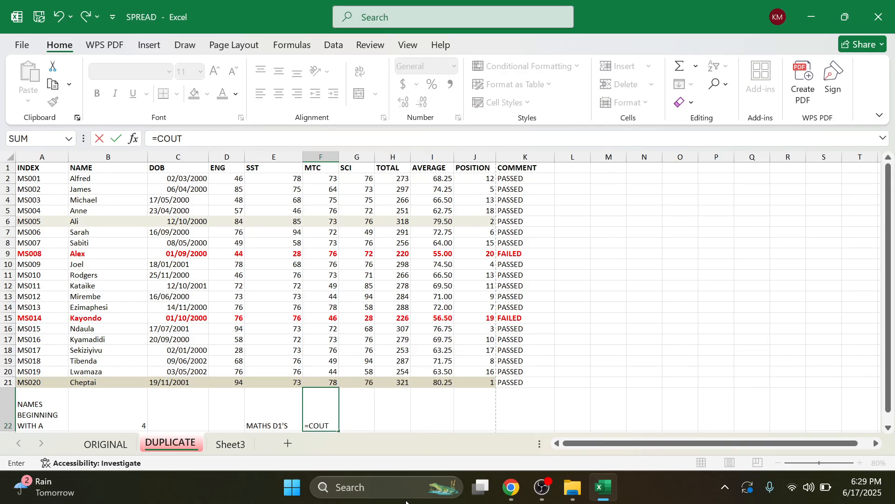
pyautogui.press('BackSpace')
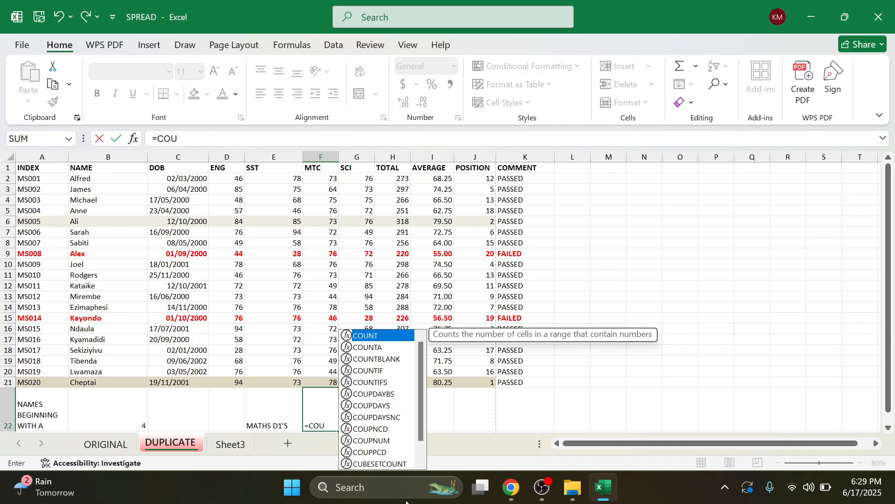
pyautogui.write('NTIF')
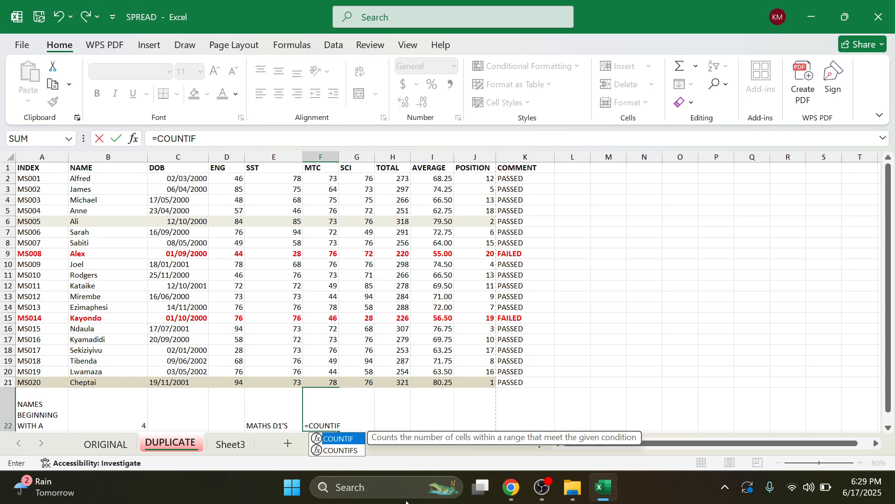
pyautogui.write('(')
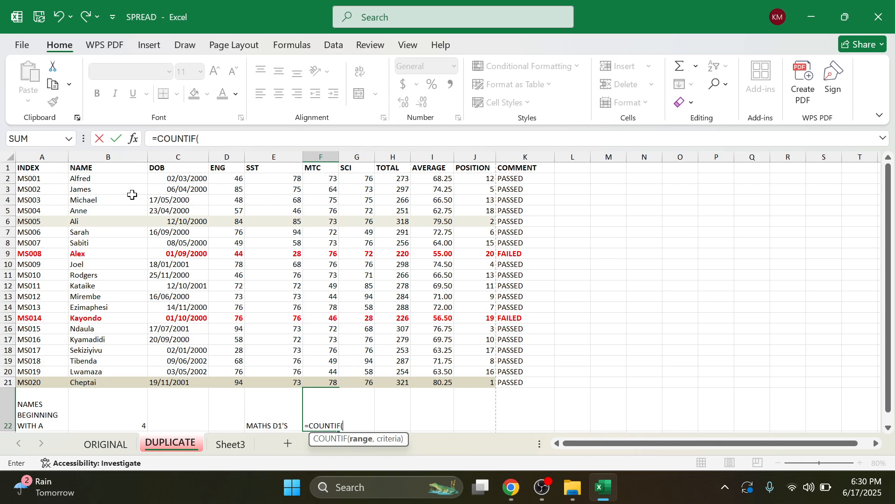
pyautogui.click(328, 180)
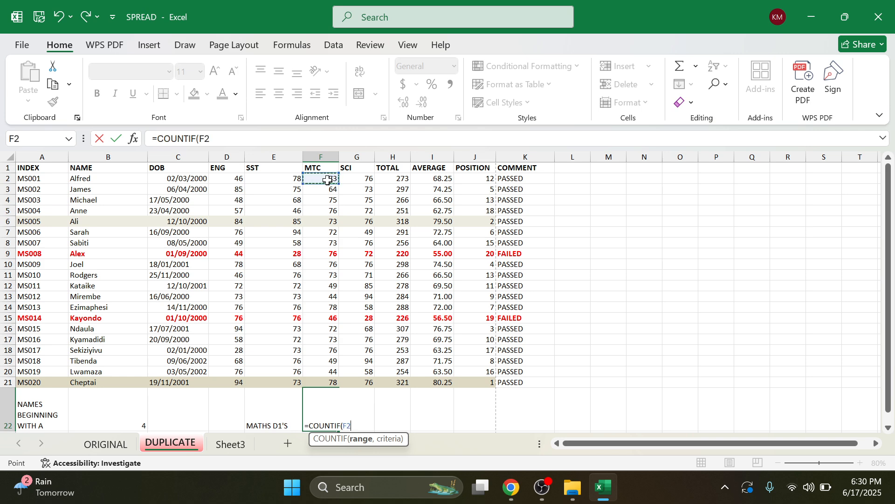
pyautogui.write(':')
pyautogui.click(334, 384)
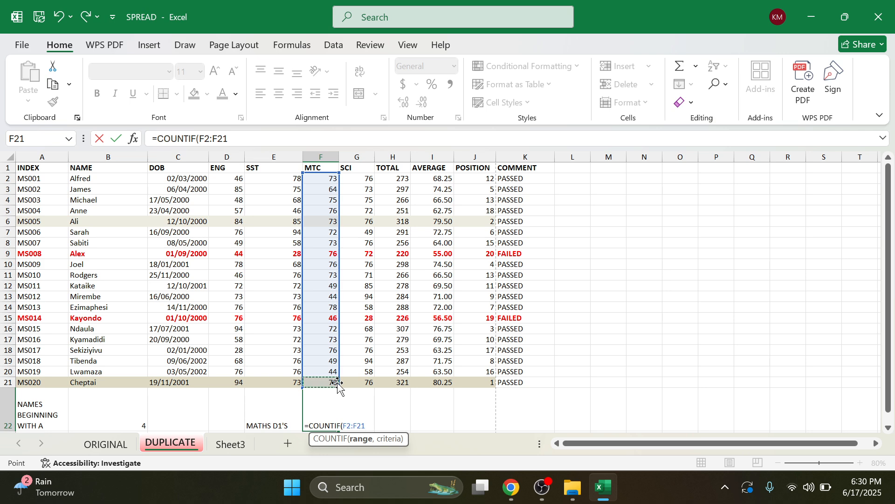
pyautogui.write(',')
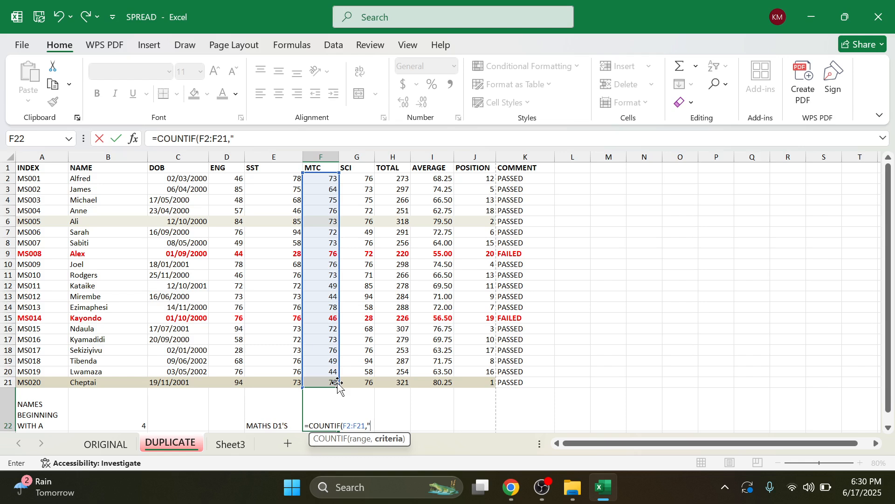
pyautogui.write('>=75")')
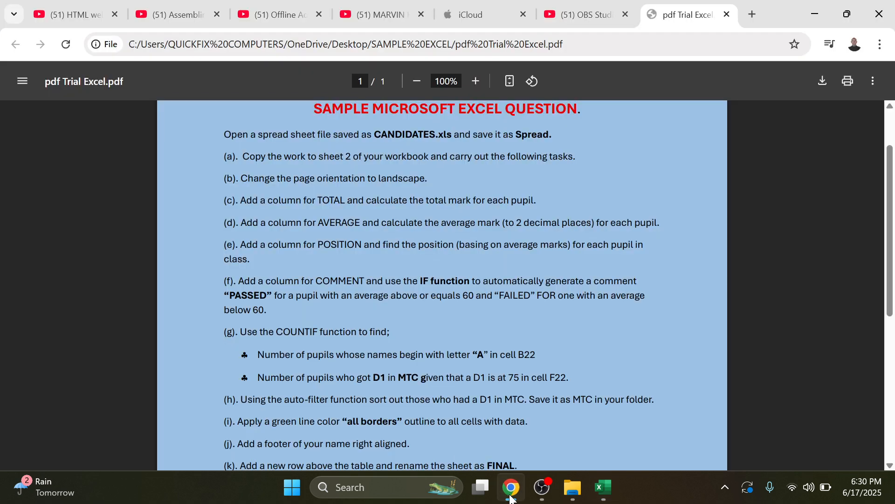
pyautogui.click(512, 489)
pyautogui.click(810, 6)
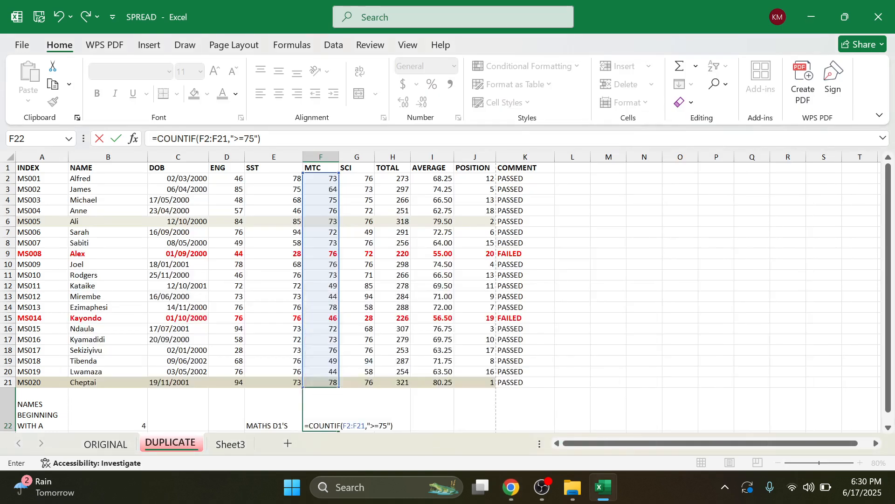
pyautogui.press('Return')
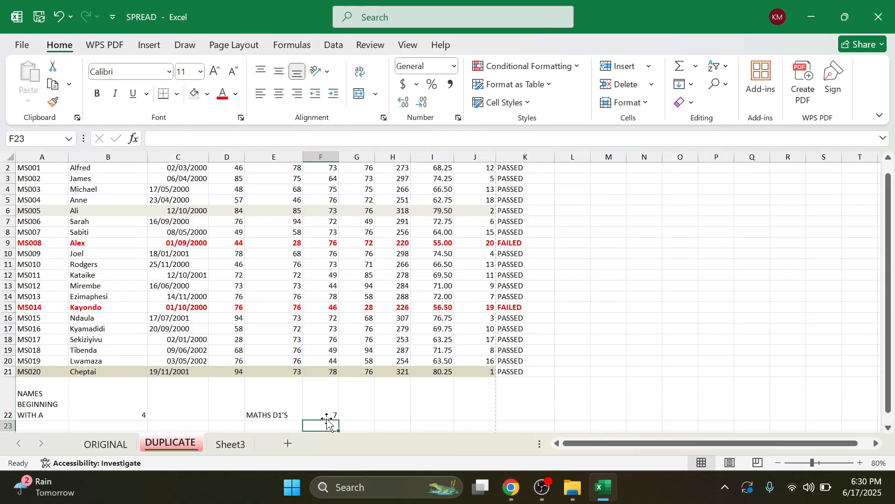
pyautogui.click(315, 400)
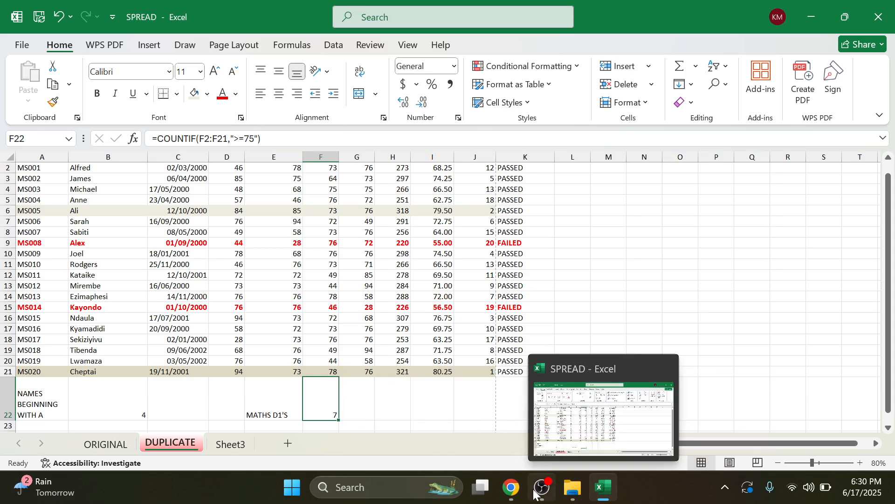
pyautogui.click(517, 493)
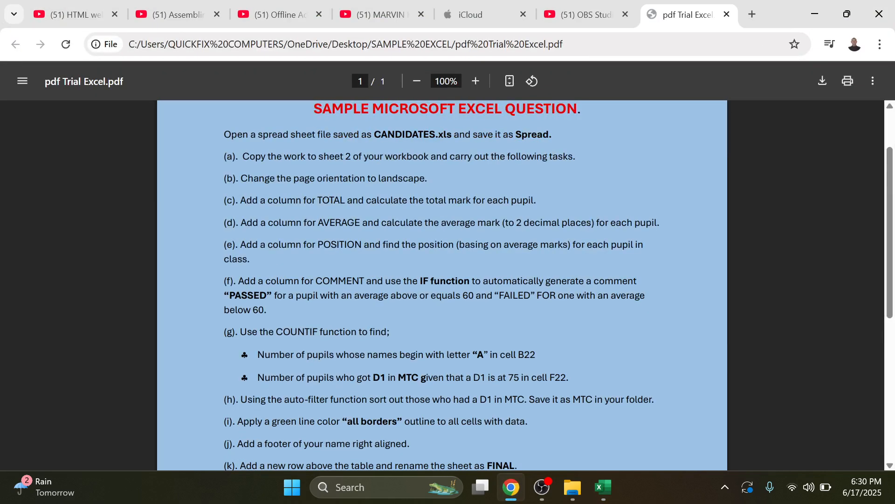
pyautogui.scroll(-2, 449, 373)
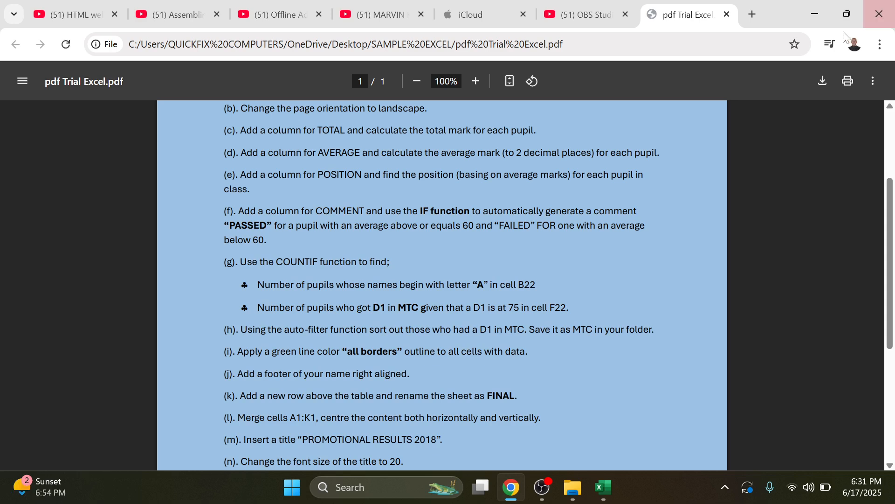
pyautogui.click(814, 14)
pyautogui.scroll(1, 293, 357)
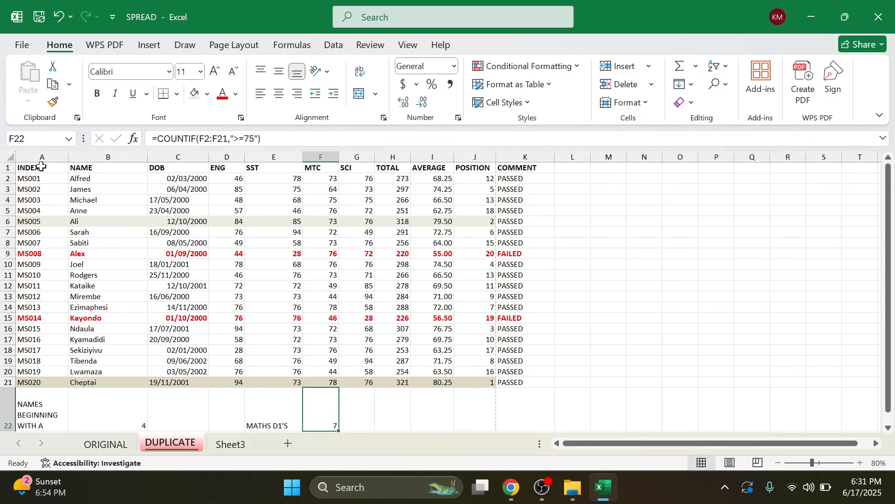
# Step: Copy the pupils' table A1:K21 and bring up paste options at Sheet3 cell A1
pyautogui.scroll(-3, 266, 303)
pyautogui.scroll(3, 364, 302)
pyautogui.moveTo(35, 169); pyautogui.dragTo(530, 390)
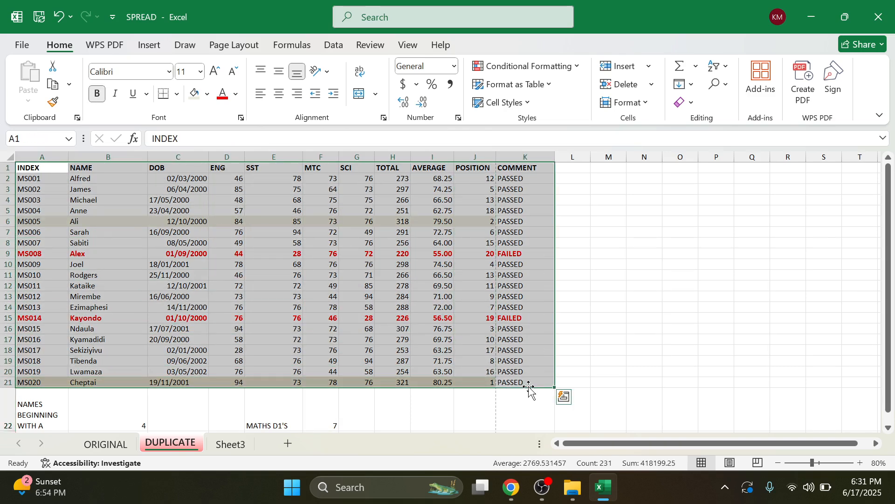
pyautogui.scroll(-2, 532, 388)
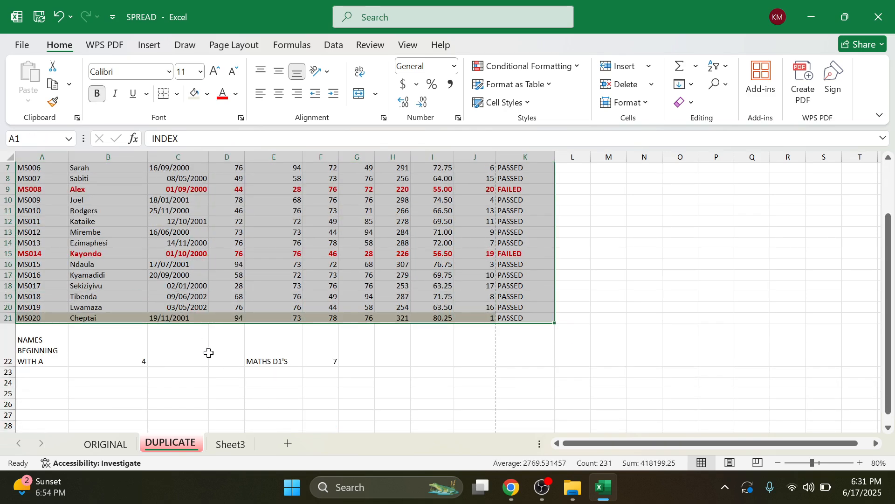
pyautogui.scroll(2, 344, 343)
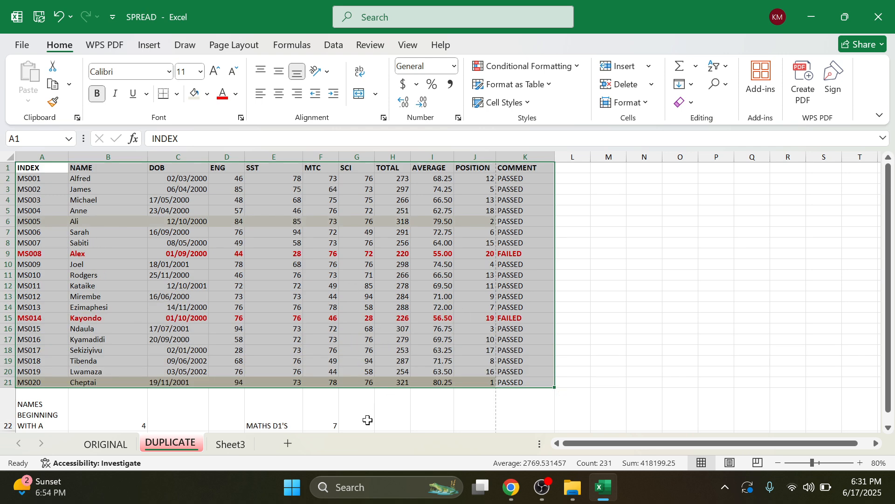
pyautogui.scroll(-2, 341, 333)
pyautogui.scroll(2, 465, 285)
pyautogui.rightClick(120, 193)
pyautogui.click(157, 112)
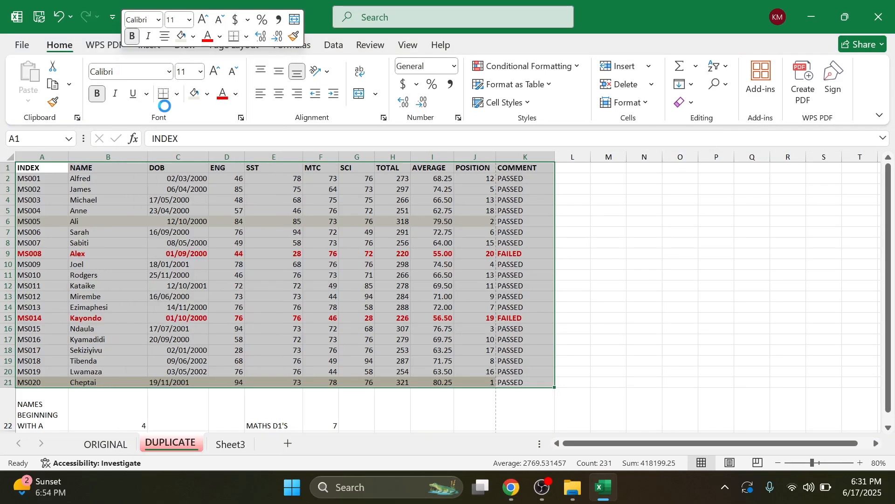
pyautogui.click(235, 444)
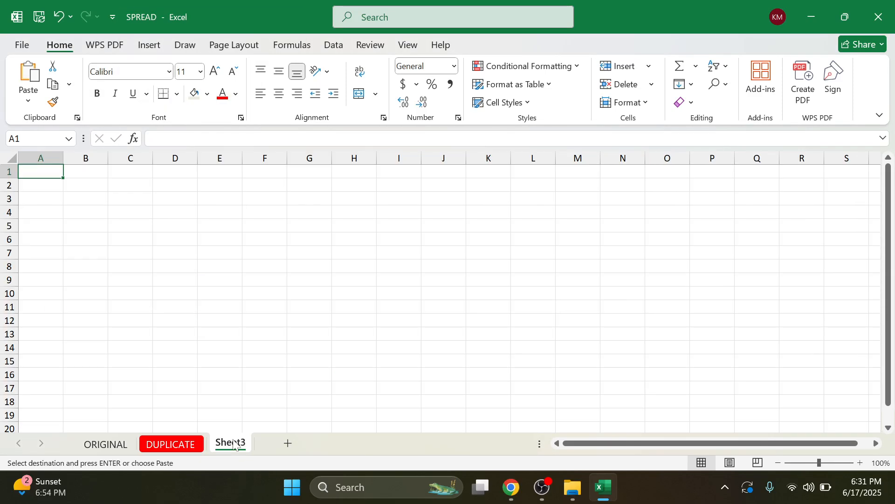
pyautogui.rightClick(50, 171)
# Step: Paste the table into Sheet3 and widen columns C and K so dates and comments show
pyautogui.click(85, 160)
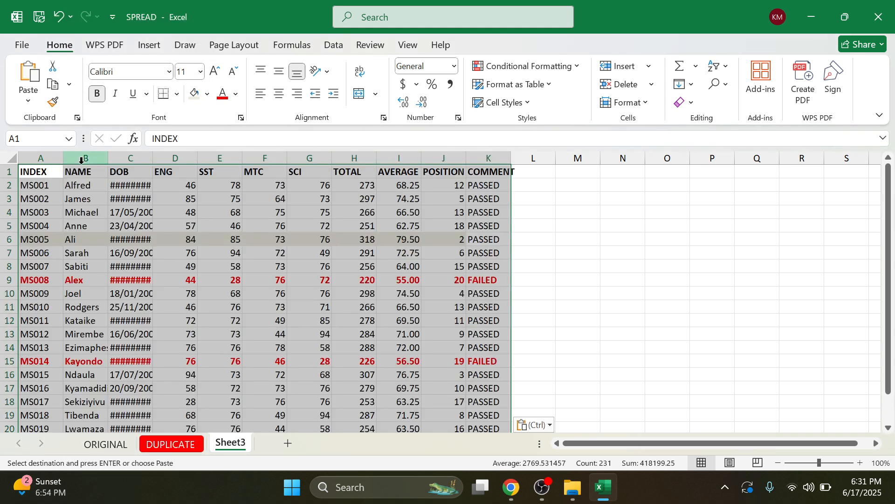
pyautogui.moveTo(153, 158); pyautogui.dragTo(171, 158)
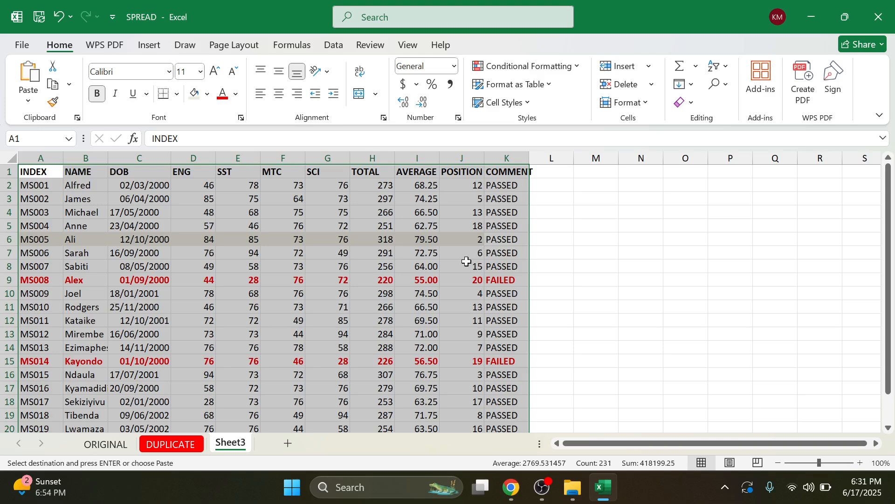
pyautogui.moveTo(530, 158); pyautogui.dragTo(537, 157)
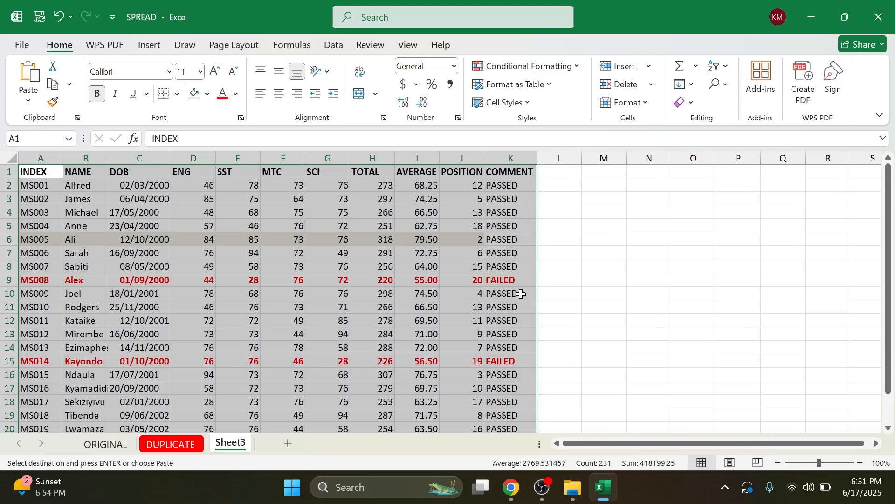
pyautogui.scroll(-2, 476, 346)
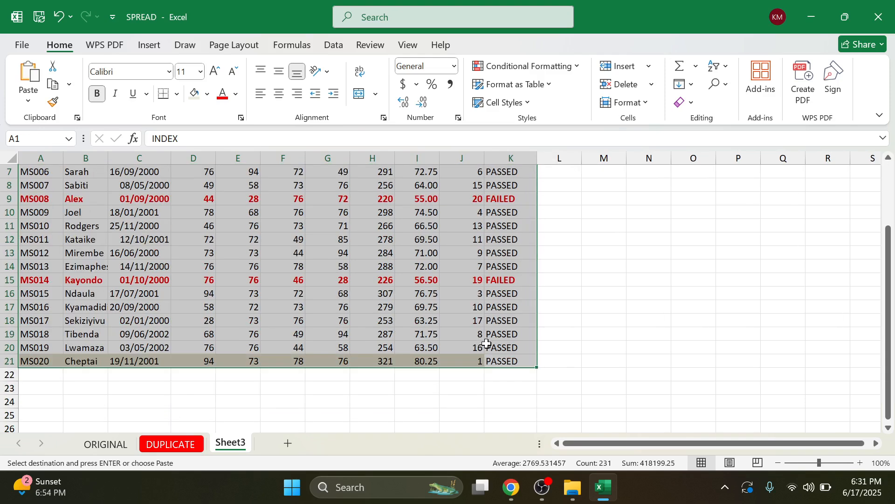
pyautogui.scroll(2, 485, 343)
pyautogui.click(448, 225)
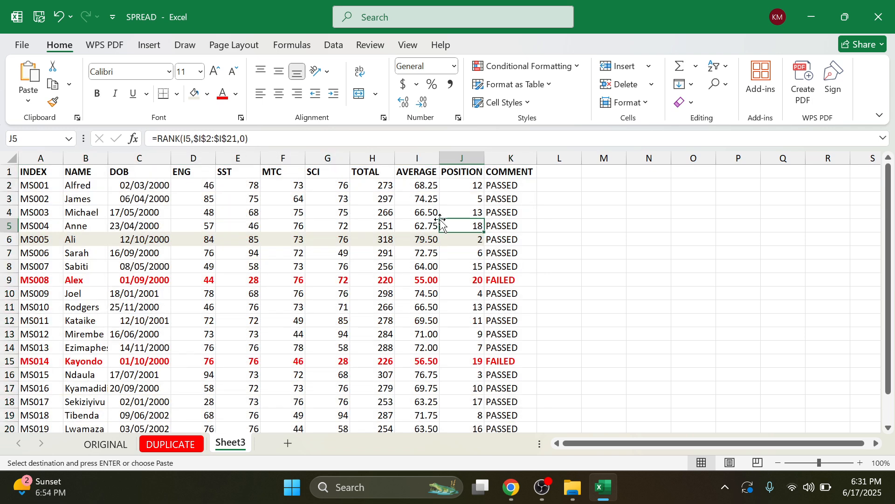
# Step: Rename Sheet3 to MATHS D1'S and select the INDEX header cell A1
pyautogui.doubleClick(237, 445)
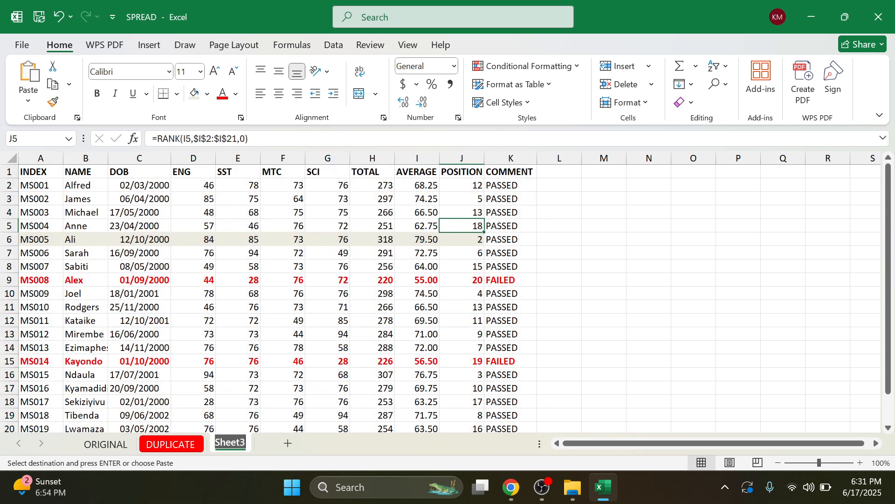
pyautogui.write('MATHS D1')
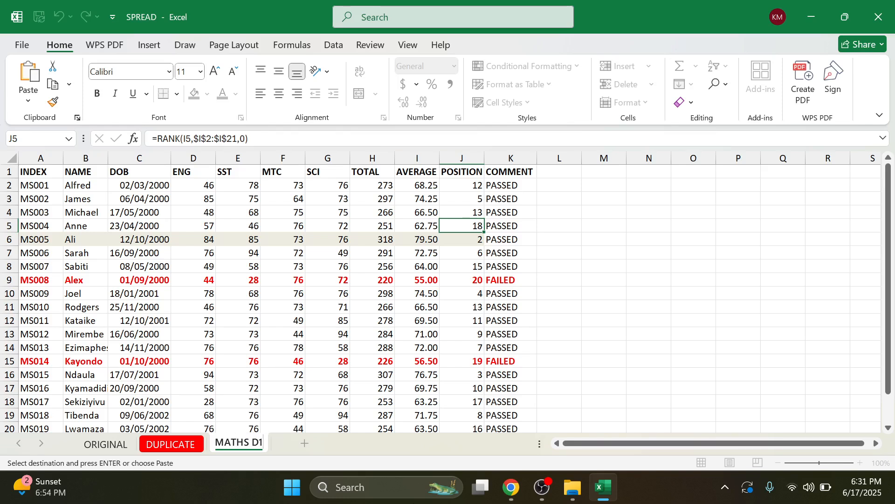
pyautogui.write("'S")
pyautogui.click(327, 306)
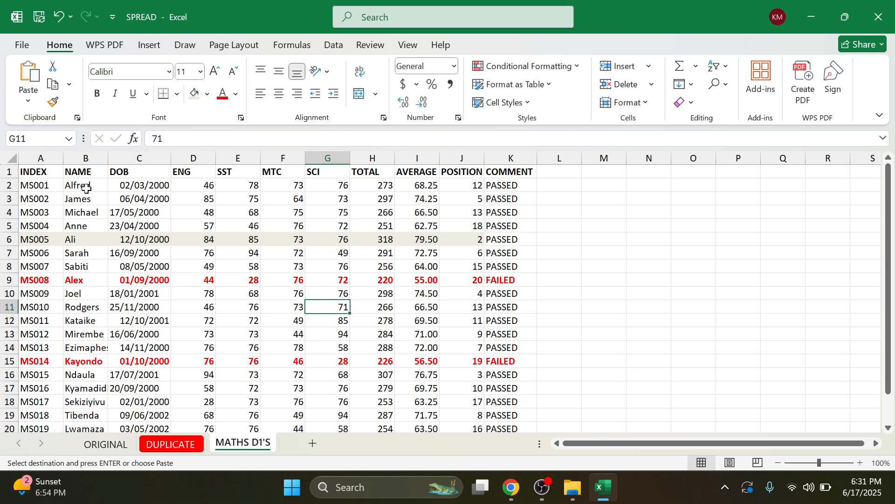
pyautogui.click(47, 174)
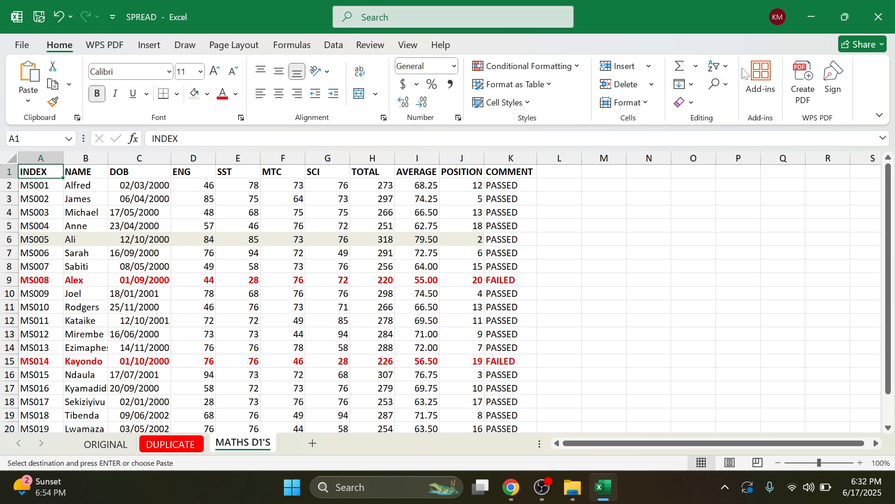
# Step: Turn on AutoFilter and, in the MTC list, uncheck marks 73, 72, 49 and 64
pyautogui.click(723, 68)
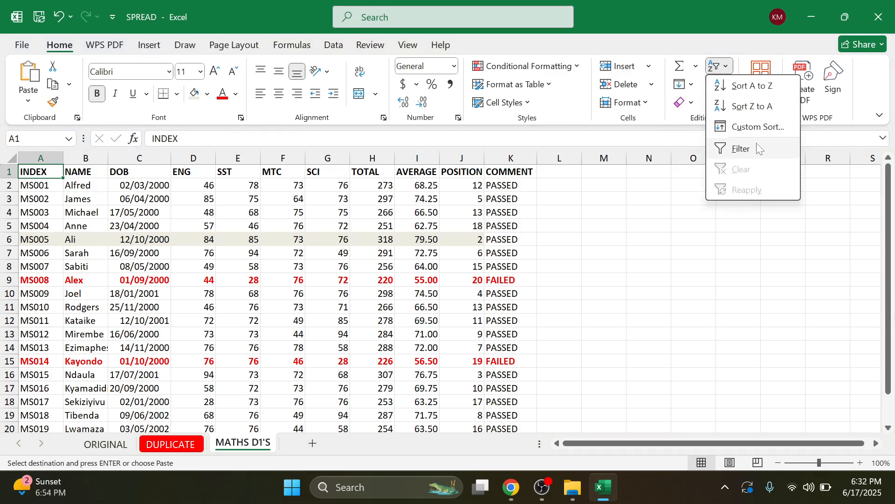
pyautogui.click(743, 149)
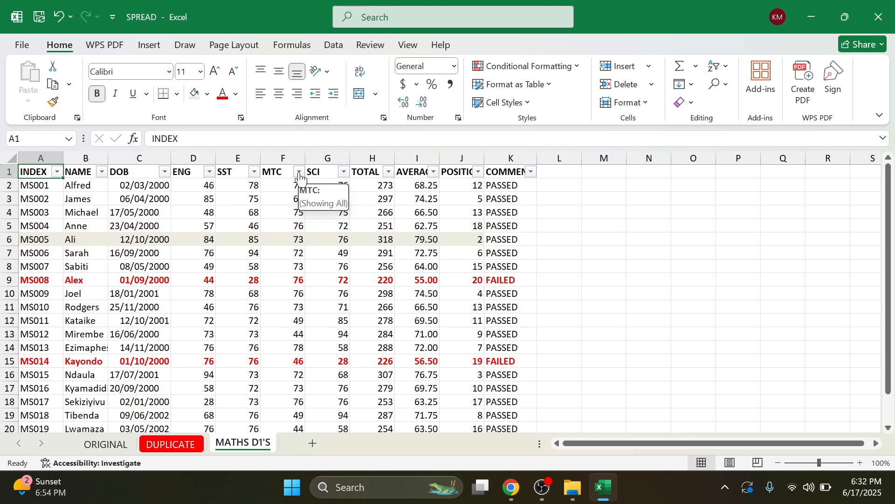
pyautogui.click(298, 172)
pyautogui.scroll(-1, 158, 364)
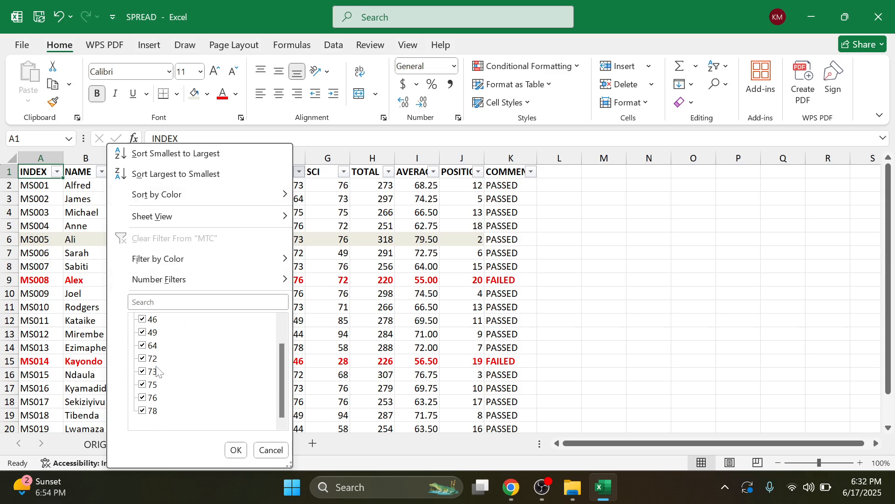
pyautogui.click(145, 372)
pyautogui.click(144, 358)
pyautogui.click(144, 332)
pyautogui.click(144, 345)
# Step: Also uncheck MTC marks 46 and 44, applying the filter so only 75, 76 and 78 remain
pyautogui.scroll(1, 146, 352)
pyautogui.click(143, 346)
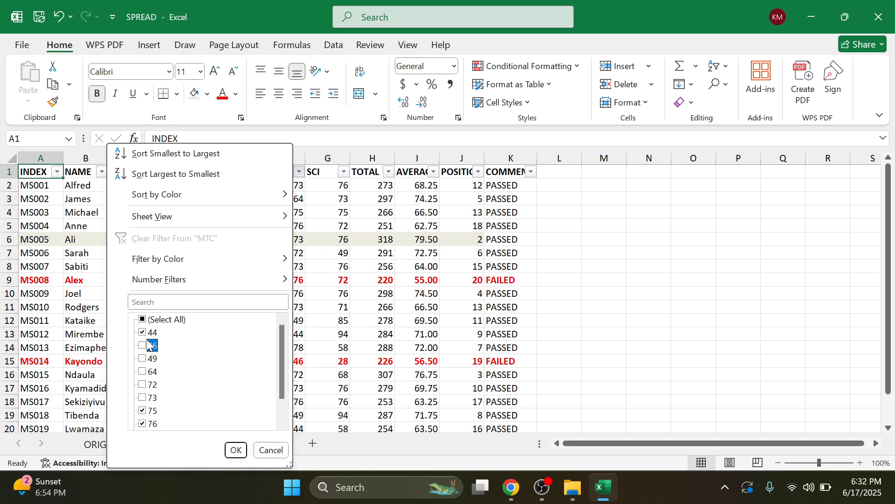
pyautogui.click(147, 333)
pyautogui.scroll(-1, 152, 343)
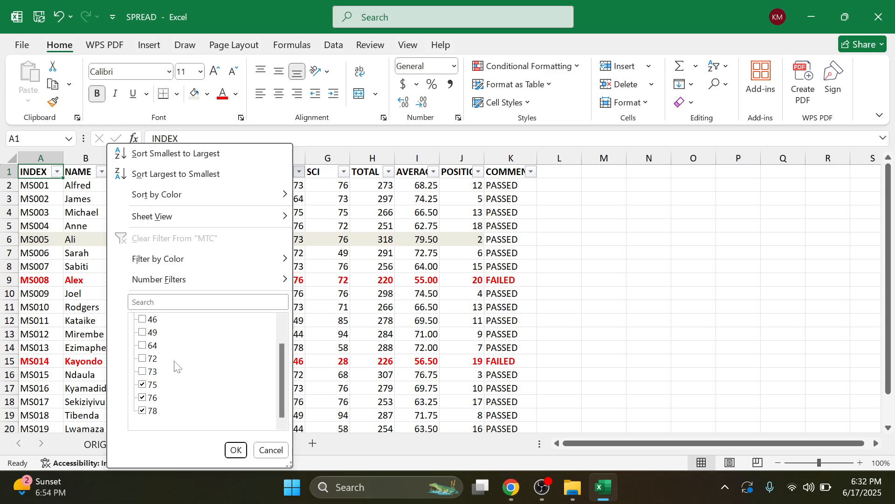
pyautogui.scroll(1, 175, 366)
pyautogui.scroll(-1, 175, 376)
pyautogui.scroll(1, 176, 405)
pyautogui.click(236, 450)
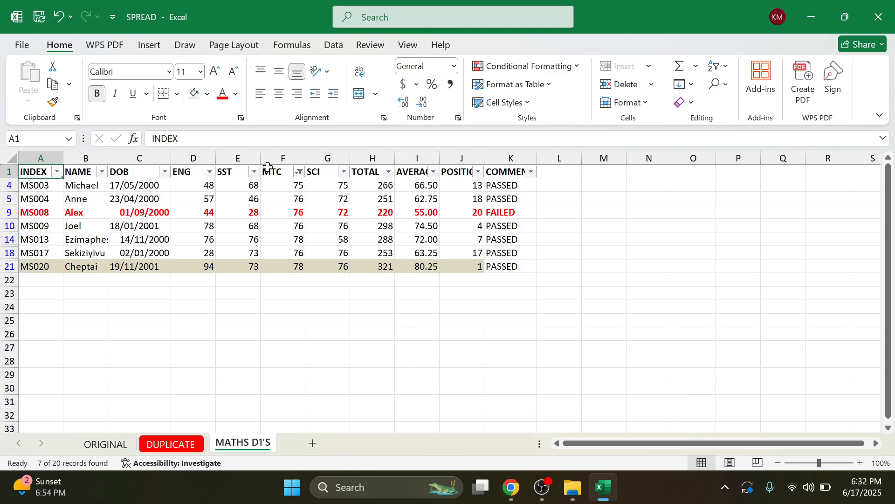
# Step: Check the visible MTC marks and review the exercise instructions PDF
pyautogui.moveTo(291, 186); pyautogui.dragTo(294, 268)
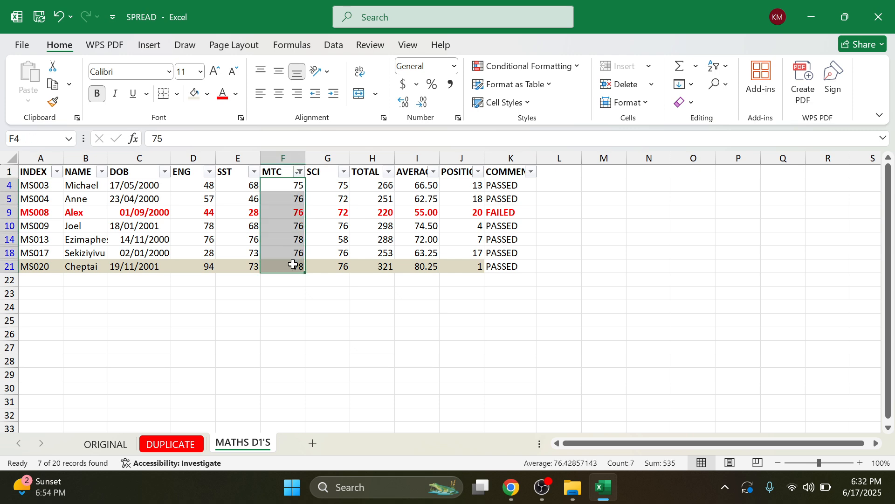
pyautogui.click(462, 225)
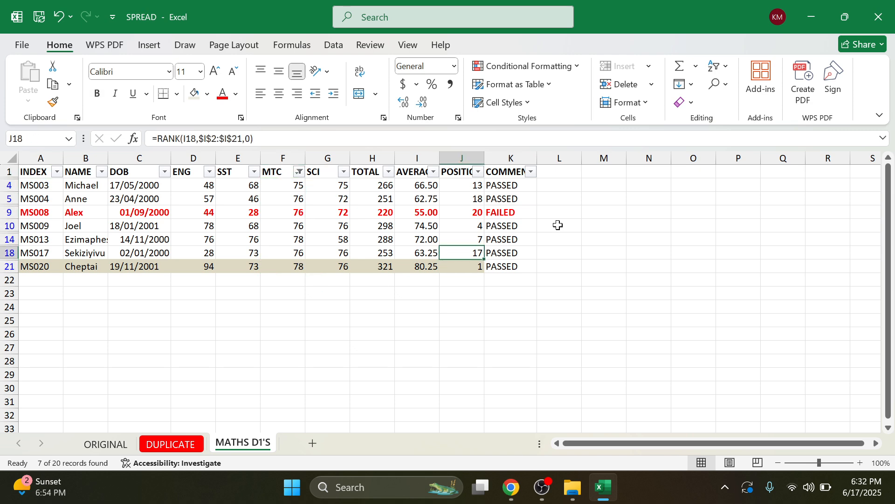
pyautogui.click(560, 226)
pyautogui.click(511, 490)
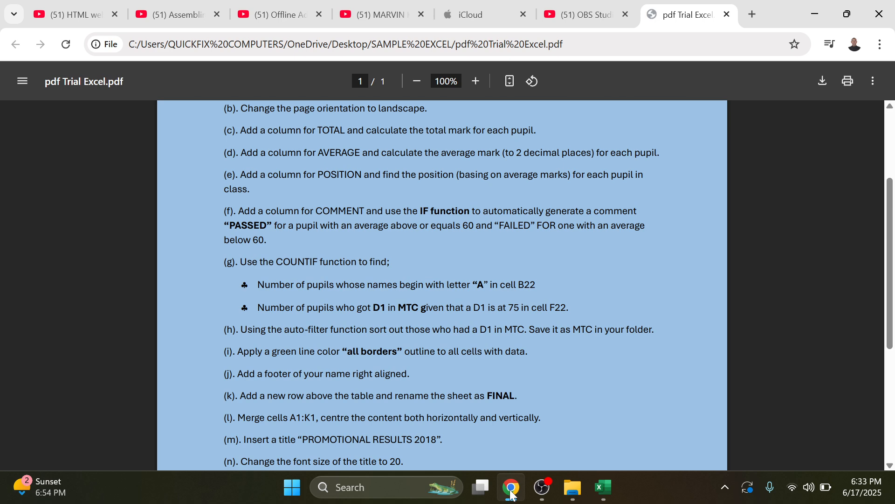
pyautogui.click(603, 487)
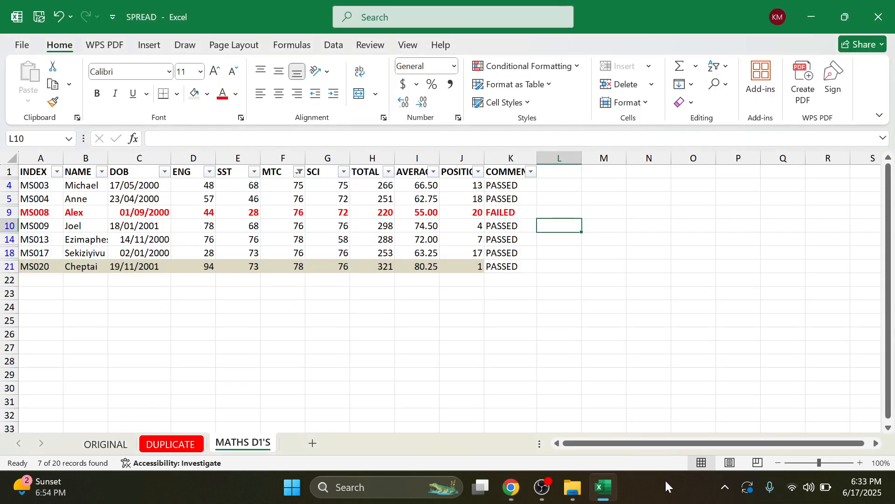
# Step: Copy the filtered table A1:K21 and create a new blank workbook
pyautogui.click(35, 171)
pyautogui.moveTo(81, 173); pyautogui.dragTo(519, 264)
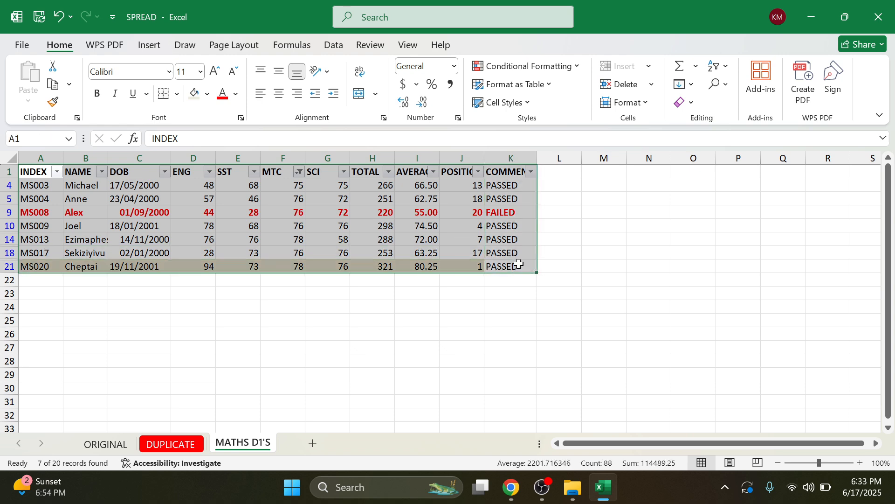
pyautogui.hotkey('ctrl', 'c')
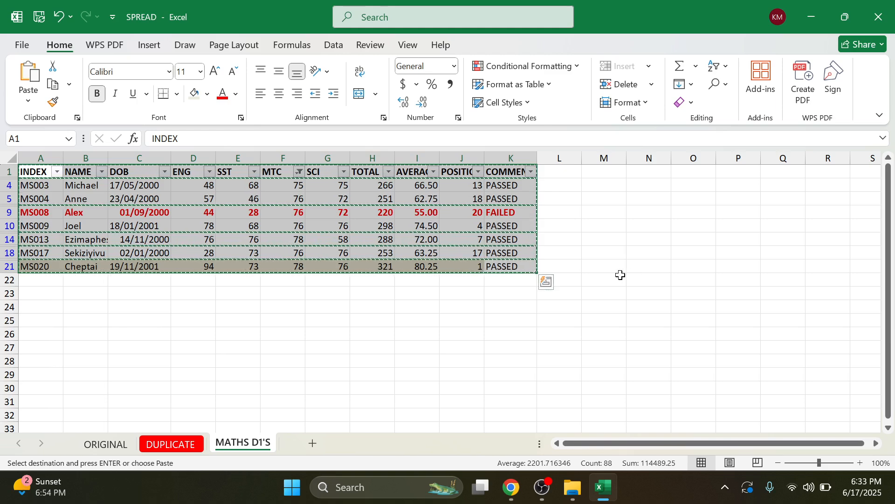
pyautogui.hotkey('ctrl', 'n')
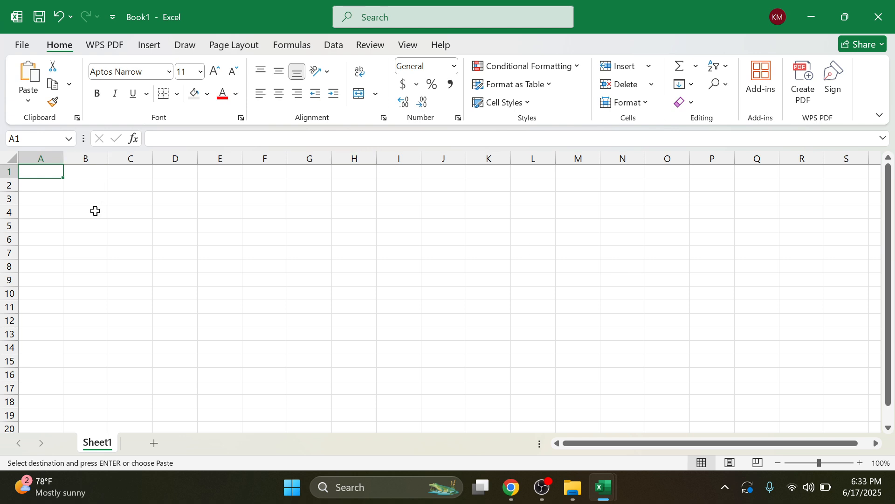
# Step: Paste the seven pupils' records into Book1 at A1 and widen the DOB column
pyautogui.hotkey('ctrl', 'v')
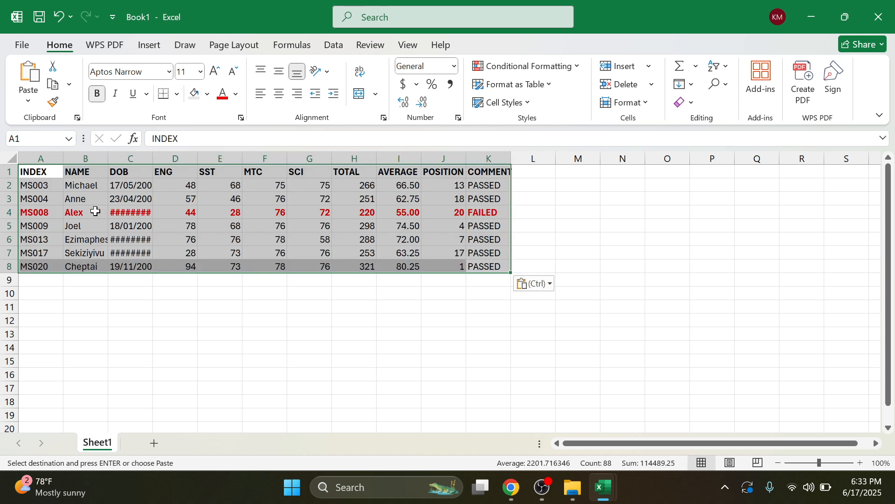
pyautogui.moveTo(153, 157); pyautogui.dragTo(177, 157)
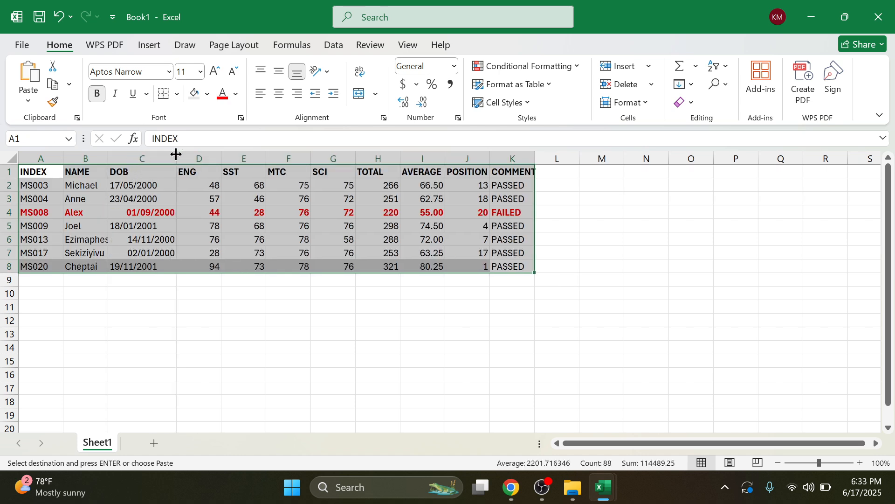
pyautogui.click(493, 240)
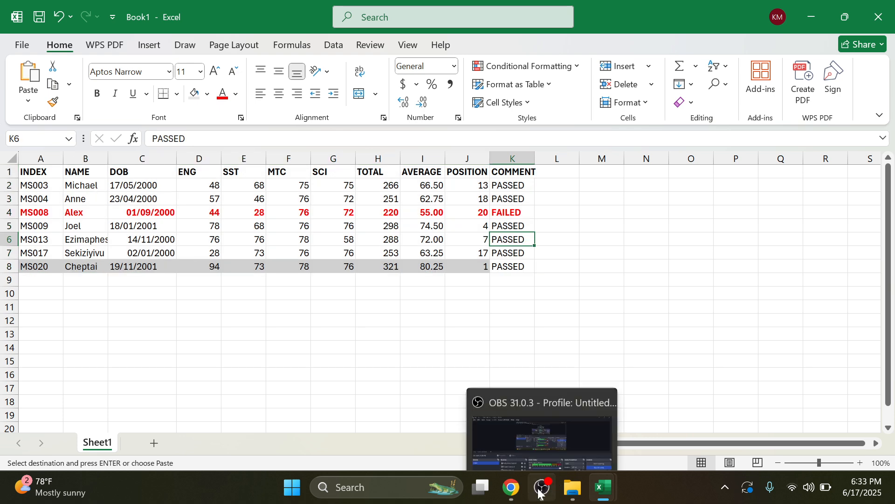
pyautogui.click(515, 489)
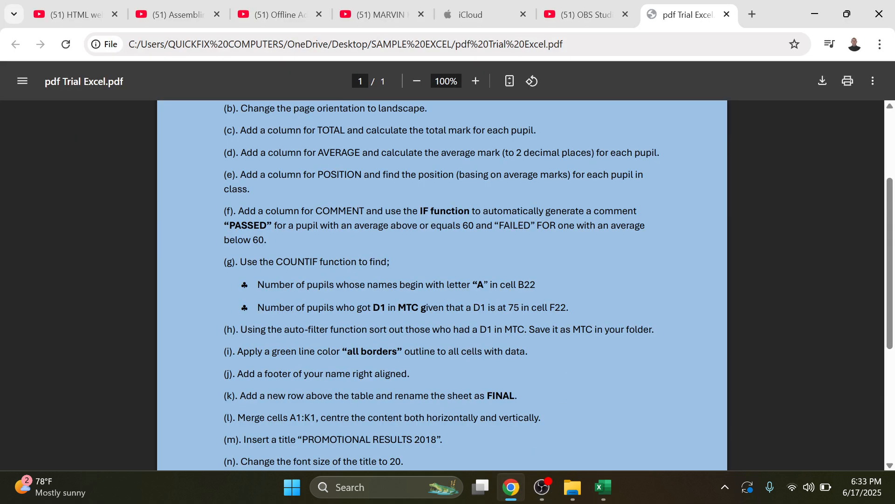
pyautogui.click(806, 17)
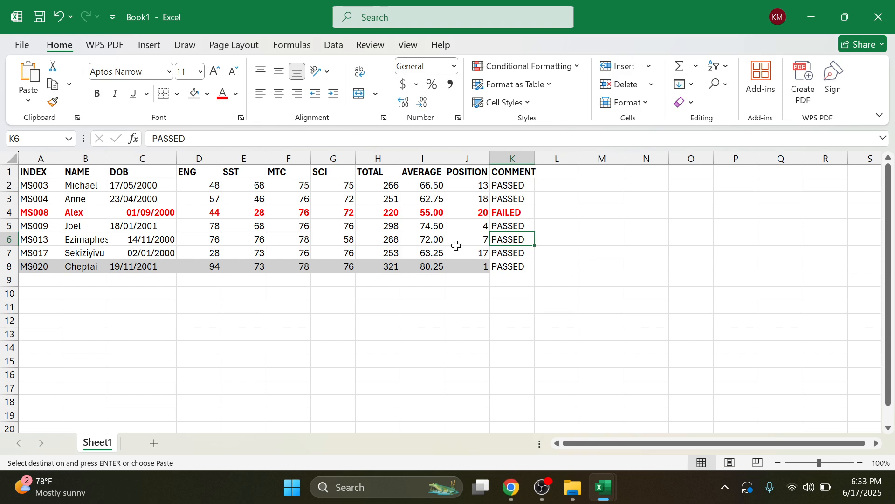
# Step: Save the new workbook as MTC in the student's Desktop folder, then close it
pyautogui.hotkey('ctrl', 's')
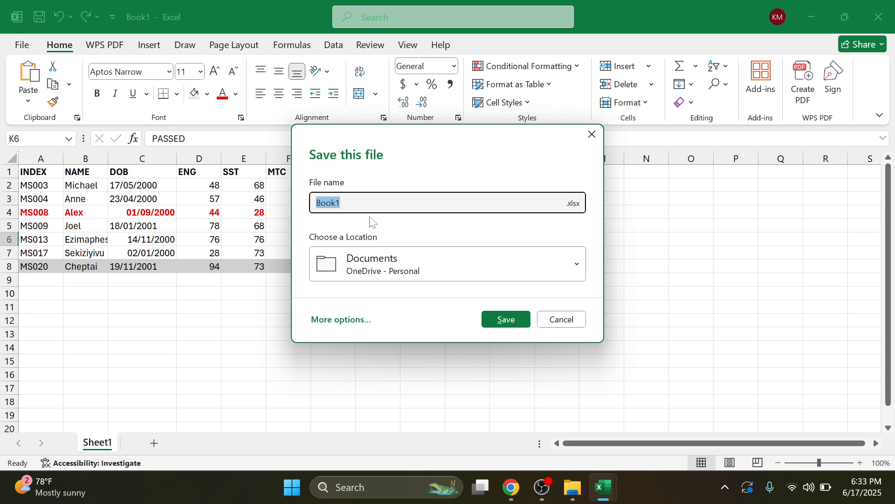
pyautogui.write('MTC')
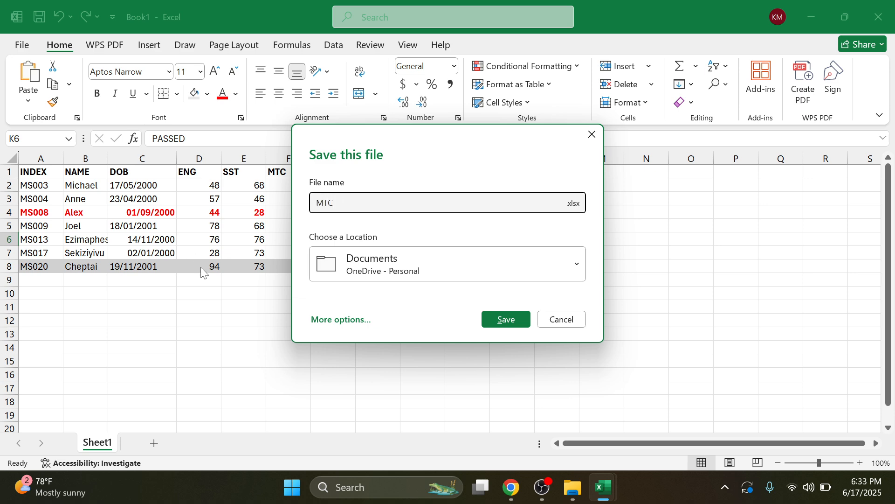
pyautogui.click(352, 322)
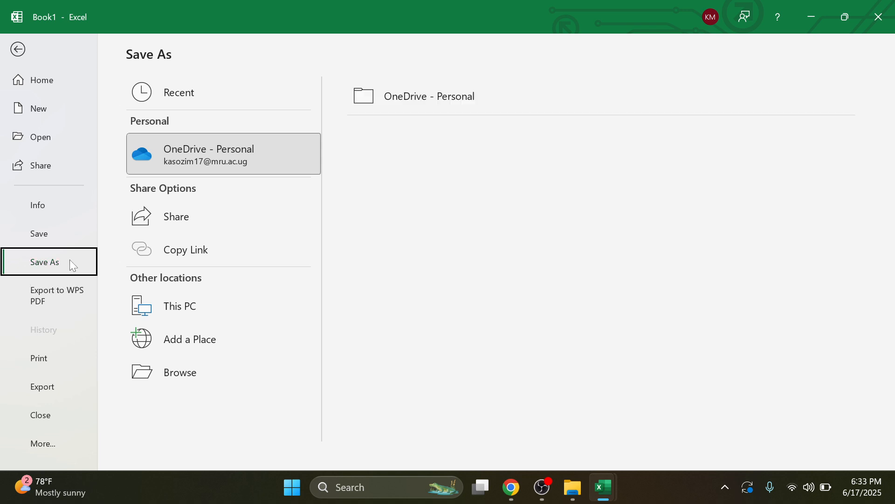
pyautogui.click(199, 372)
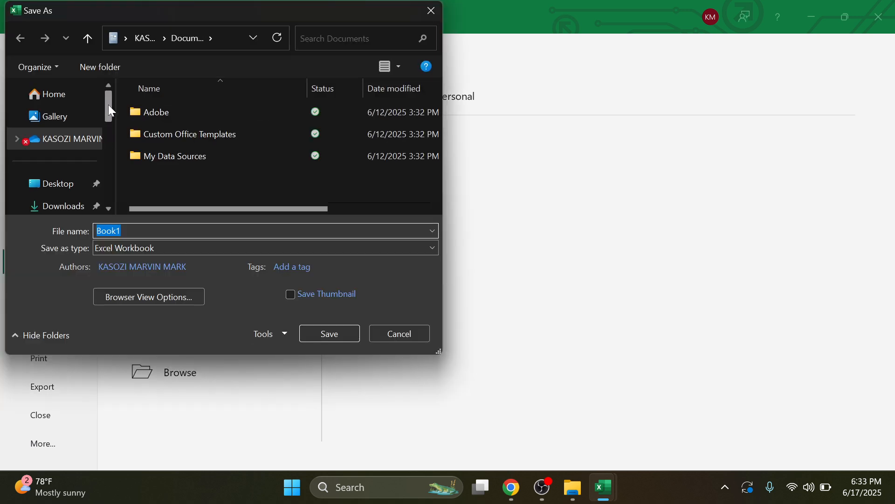
pyautogui.click(68, 182)
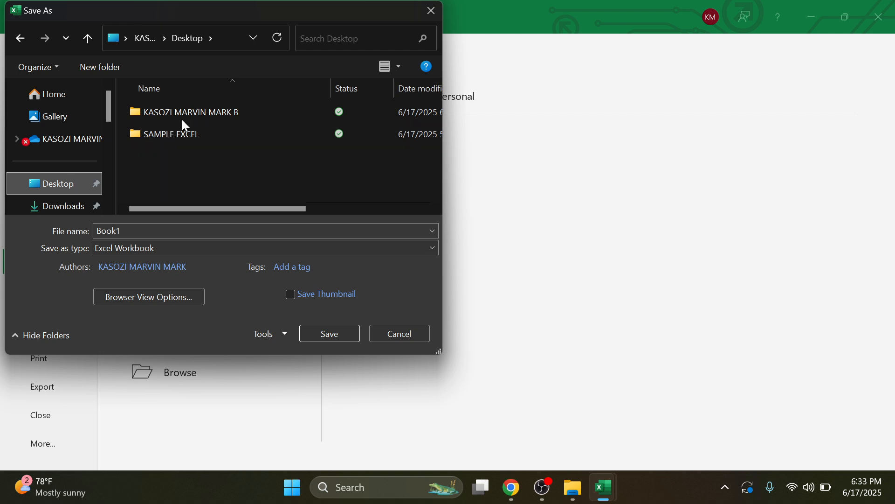
pyautogui.doubleClick(217, 113)
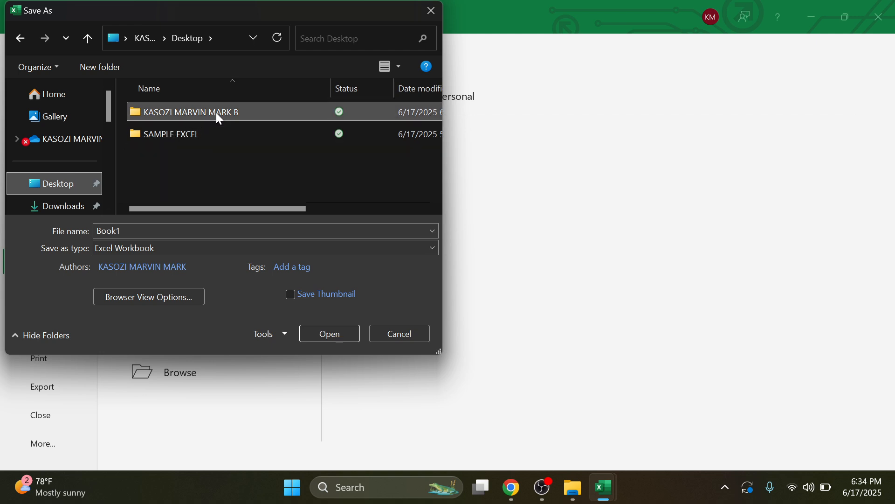
pyautogui.click(150, 229)
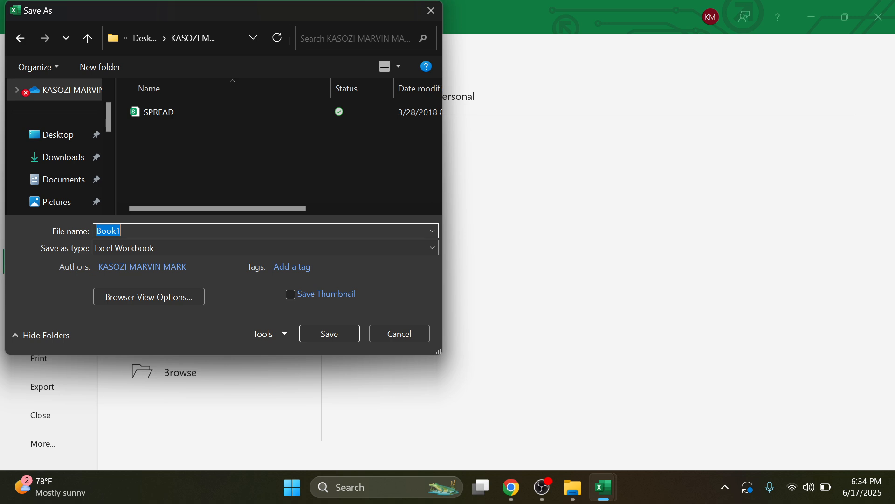
pyautogui.write('MTC')
pyautogui.click(325, 337)
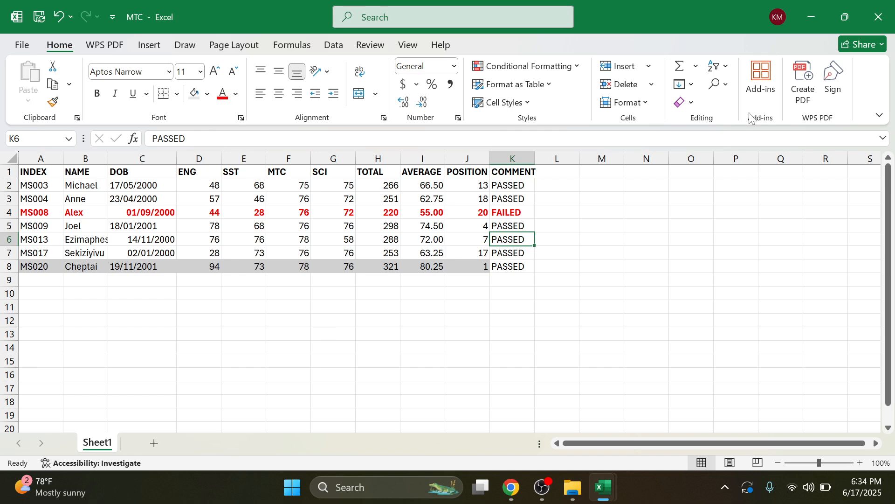
pyautogui.click(878, 17)
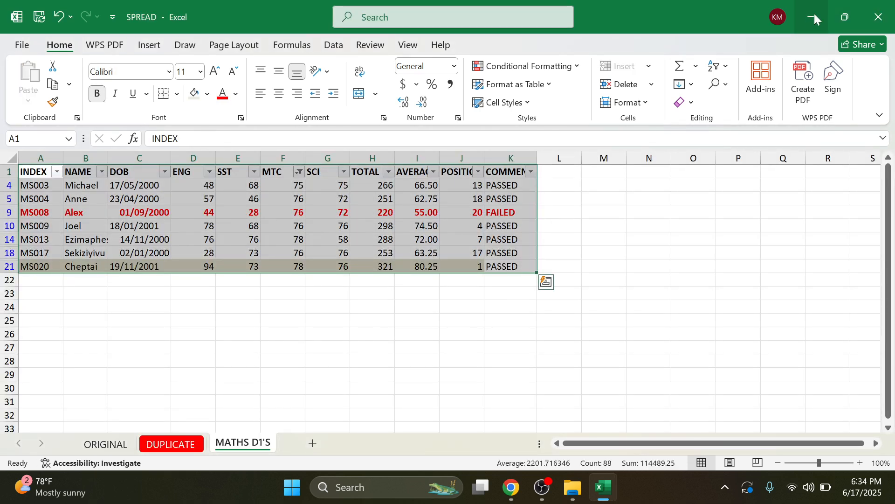
# Step: Minimize Excel and File Explorer, then open the student's Desktop folder to confirm MTC is there
pyautogui.click(814, 18)
pyautogui.click(815, 15)
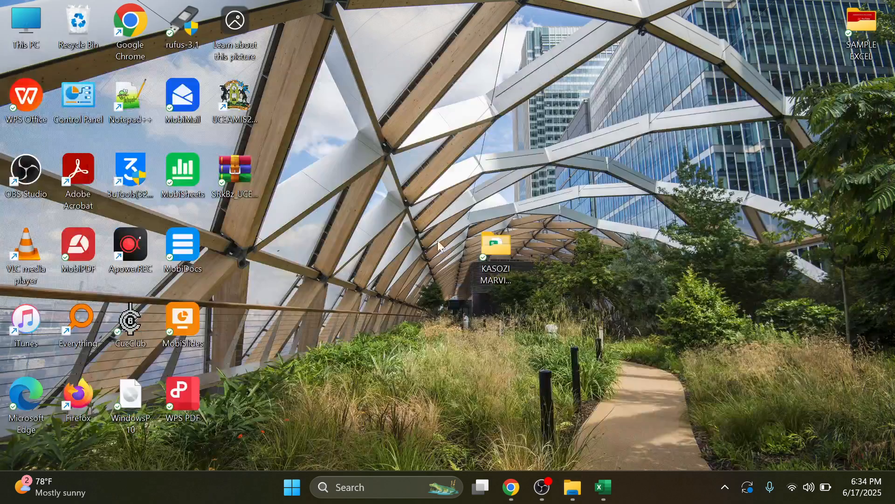
pyautogui.moveTo(491, 248); pyautogui.dragTo(388, 323)
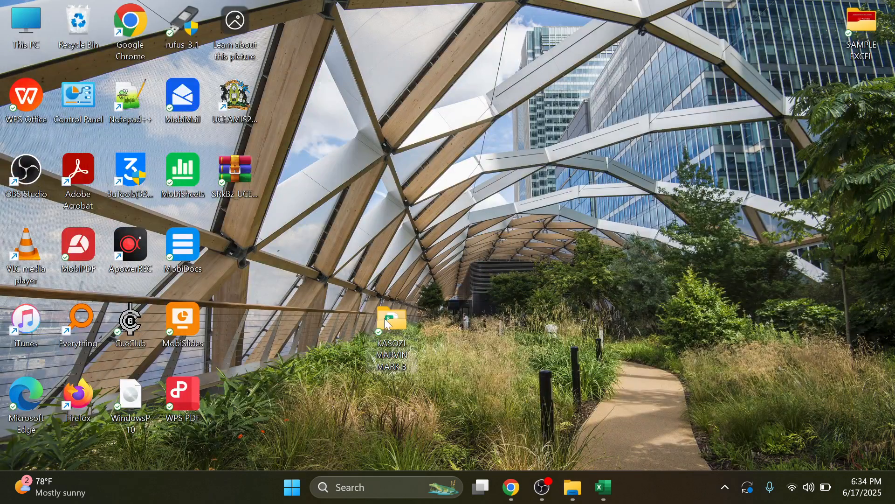
pyautogui.doubleClick(387, 323)
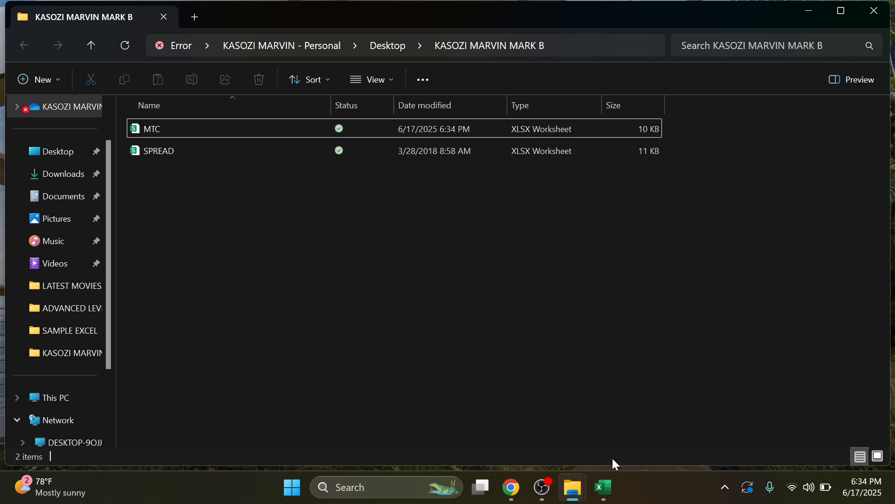
# Step: Try opening SPREAD.xlsx from File Explorer and close WPS Office's 'Unable to open file' error
pyautogui.doubleClick(223, 150)
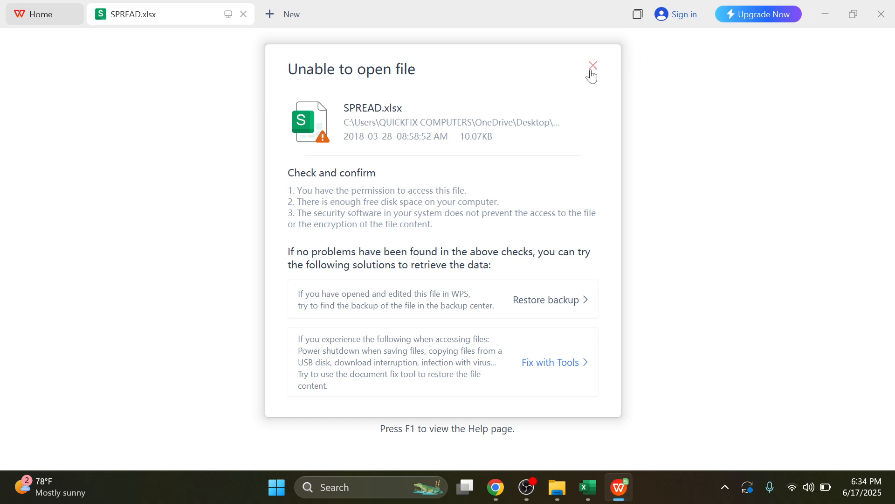
pyautogui.click(591, 72)
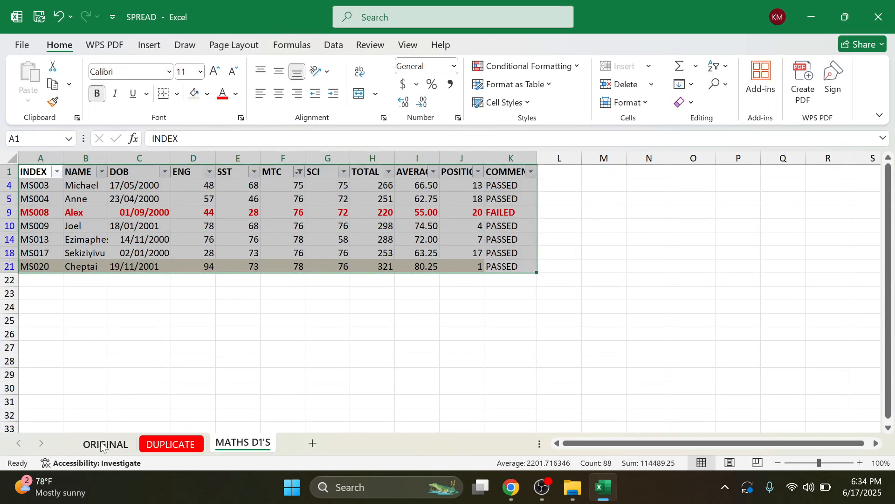
# Step: Review the task PDF, then show the DUPLICATE sheet with its 20-pupil results table
pyautogui.click(102, 445)
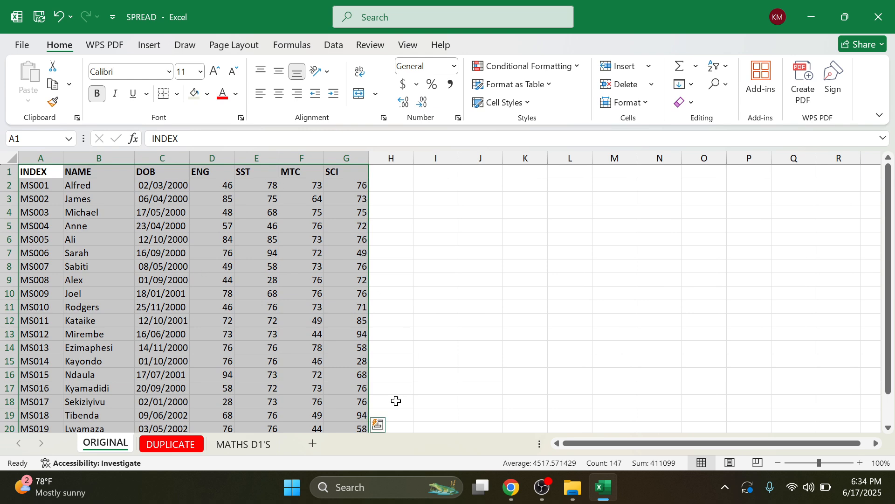
pyautogui.click(515, 496)
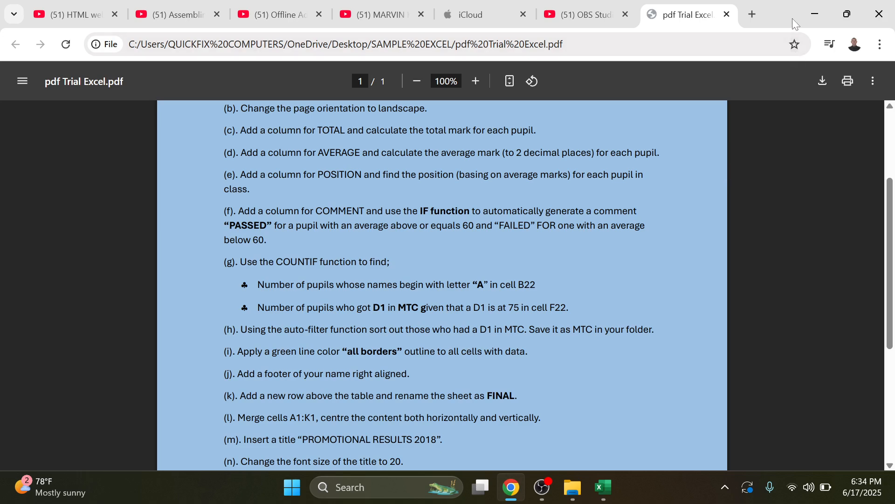
pyautogui.click(813, 17)
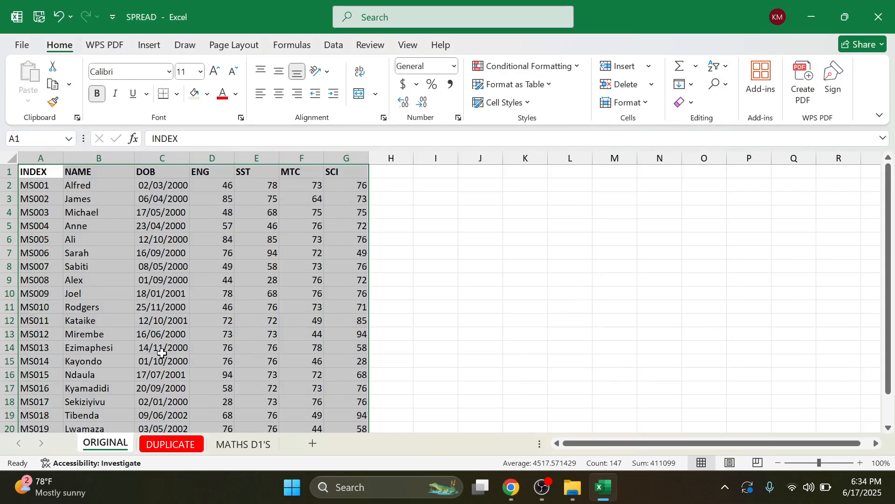
pyautogui.scroll(-3, 175, 342)
pyautogui.click(189, 443)
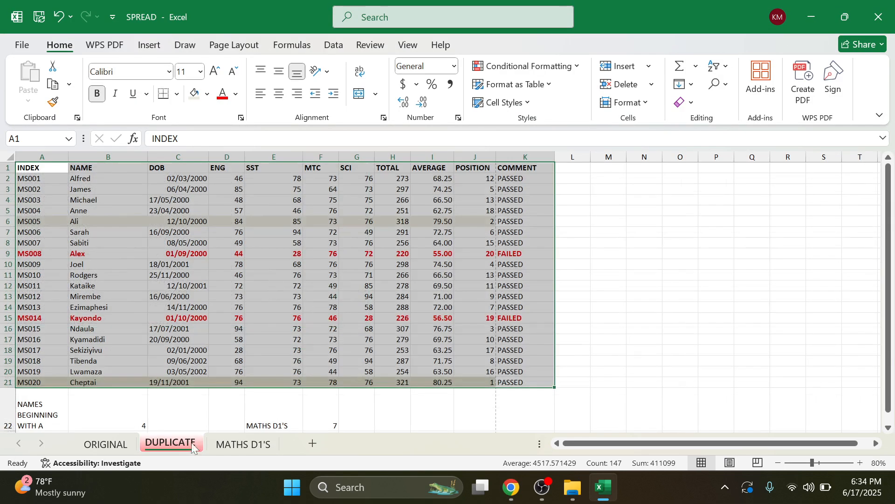
pyautogui.click(106, 445)
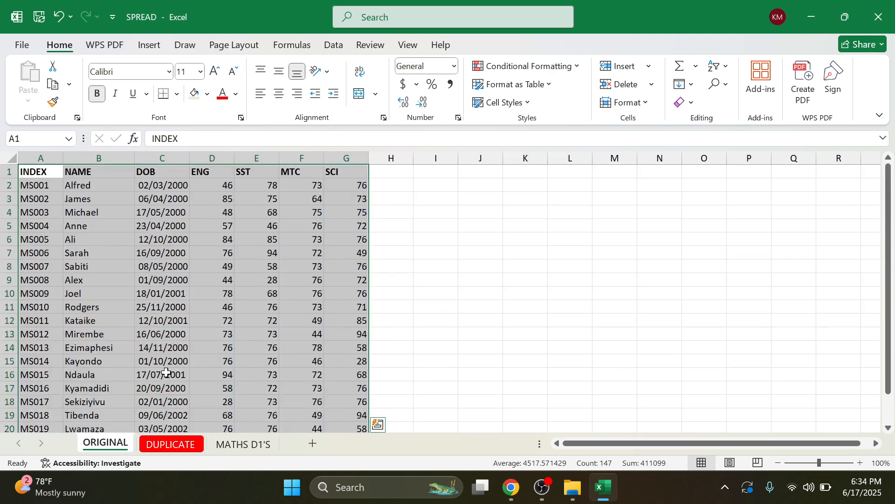
pyautogui.click(188, 444)
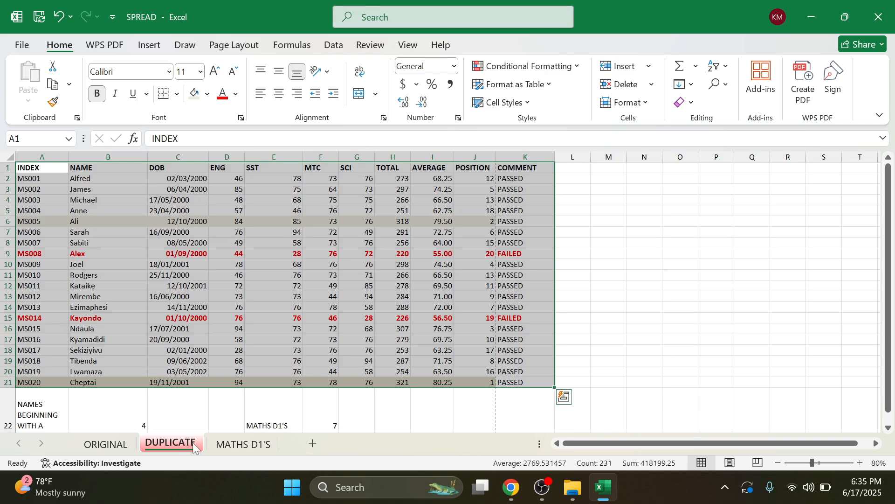
# Step: Select the results table A1:K22 and give it All Borders
pyautogui.moveTo(46, 170); pyautogui.dragTo(534, 401)
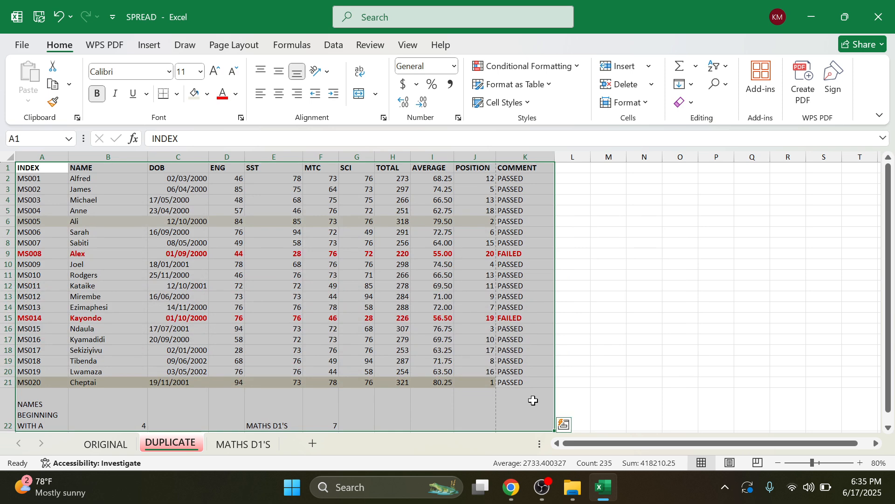
pyautogui.click(176, 95)
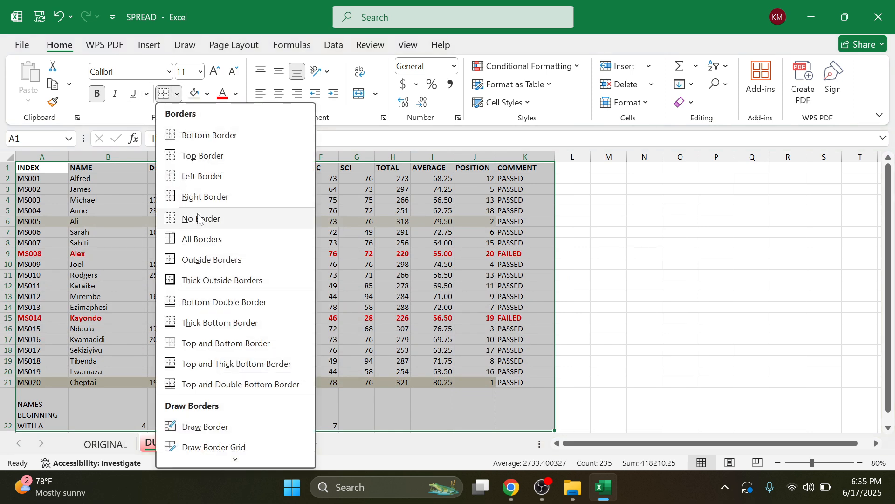
pyautogui.click(205, 235)
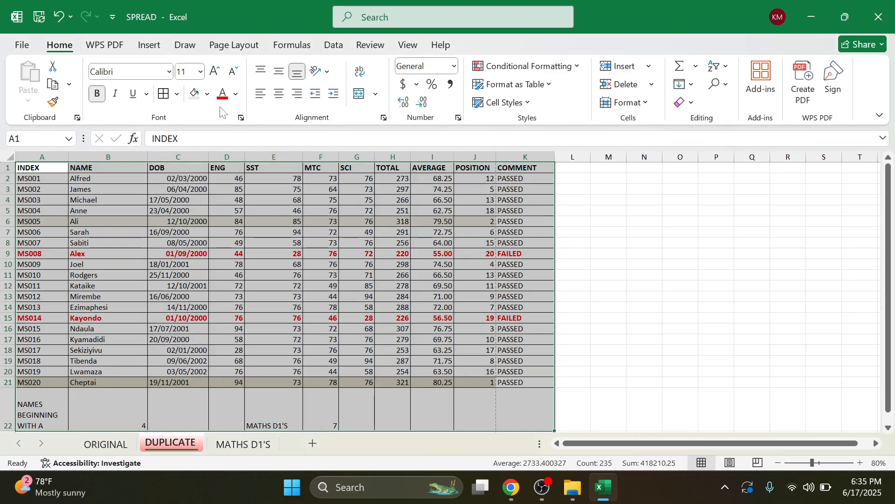
# Step: Make the table's outline and inside borders thick and green through More Borders
pyautogui.click(177, 95)
pyautogui.scroll(-3, 198, 338)
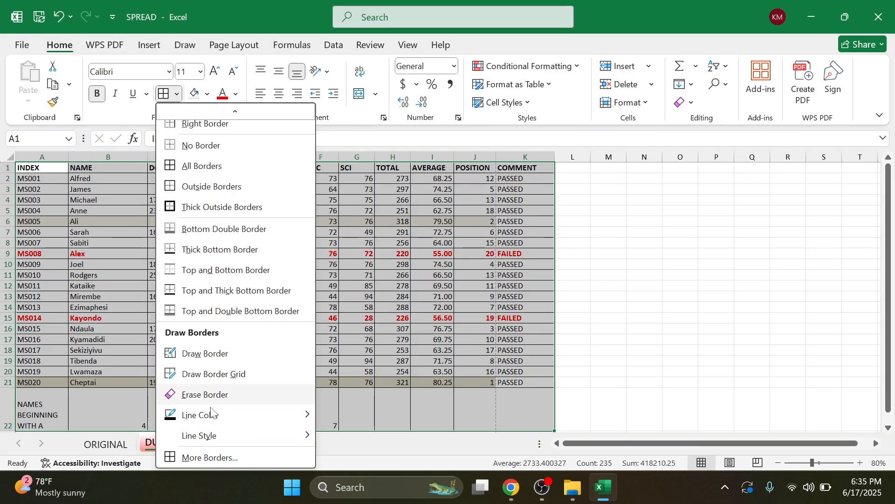
pyautogui.click(216, 463)
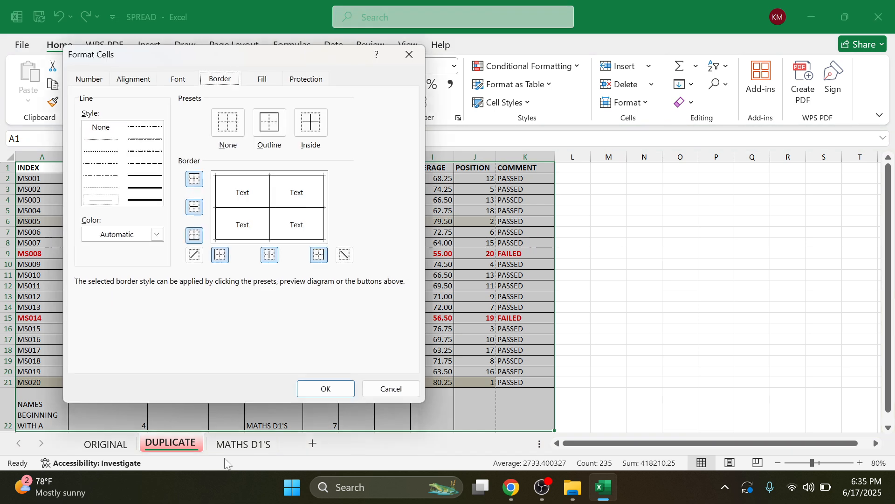
pyautogui.click(156, 234)
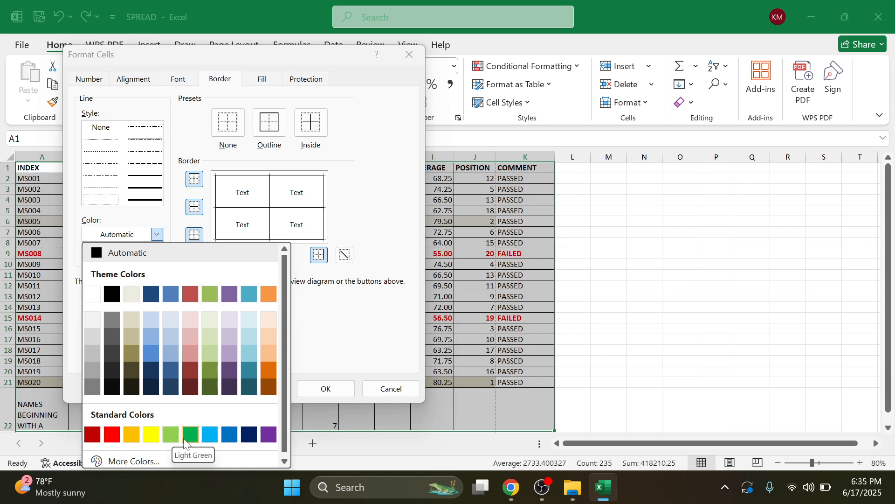
pyautogui.click(199, 439)
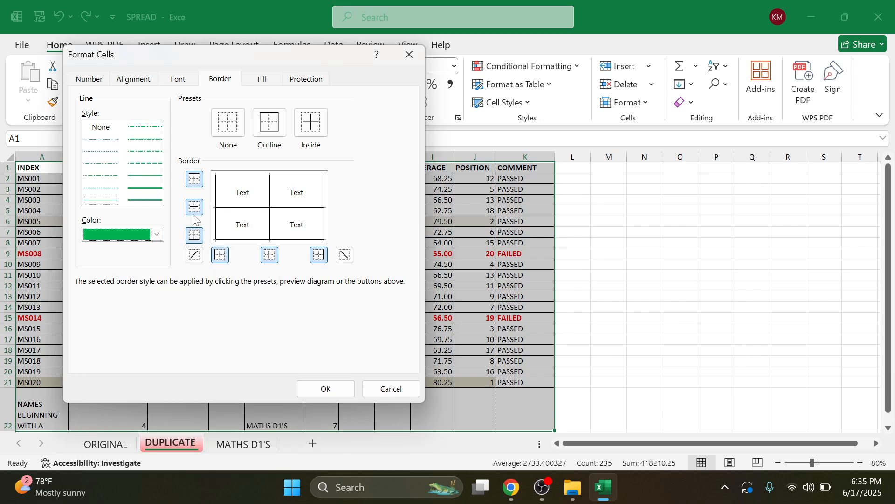
pyautogui.click(152, 189)
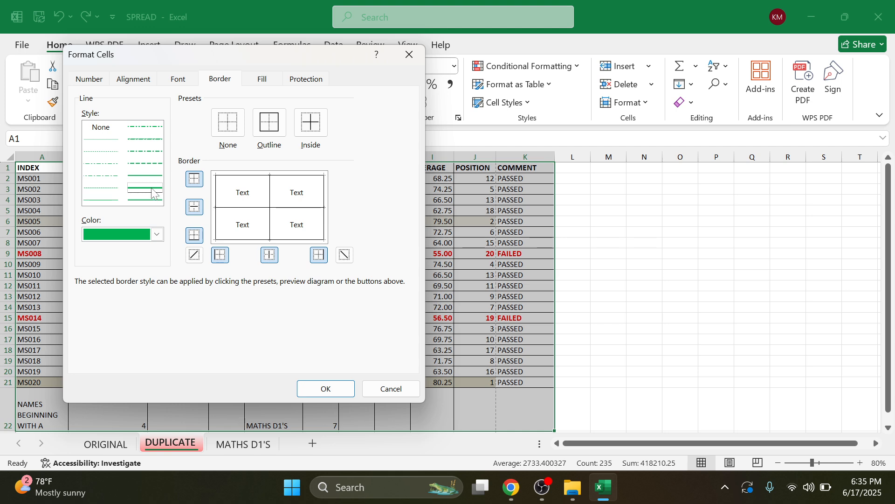
pyautogui.click(269, 122)
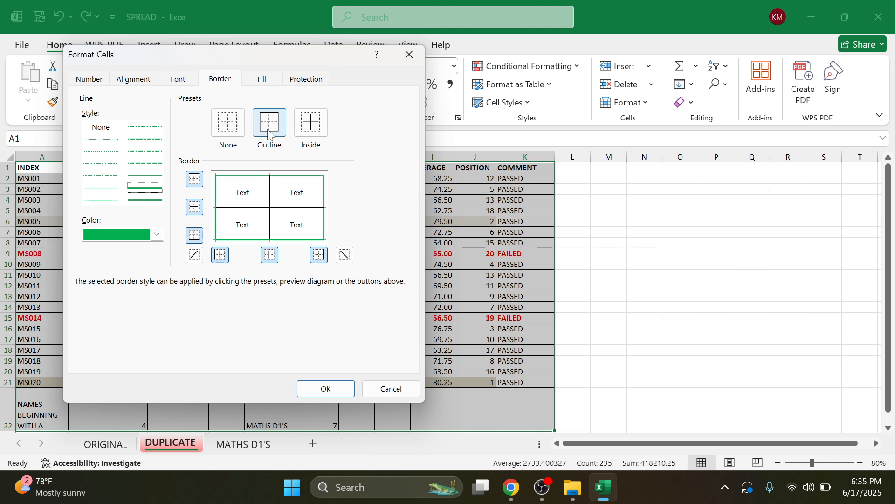
pyautogui.click(316, 126)
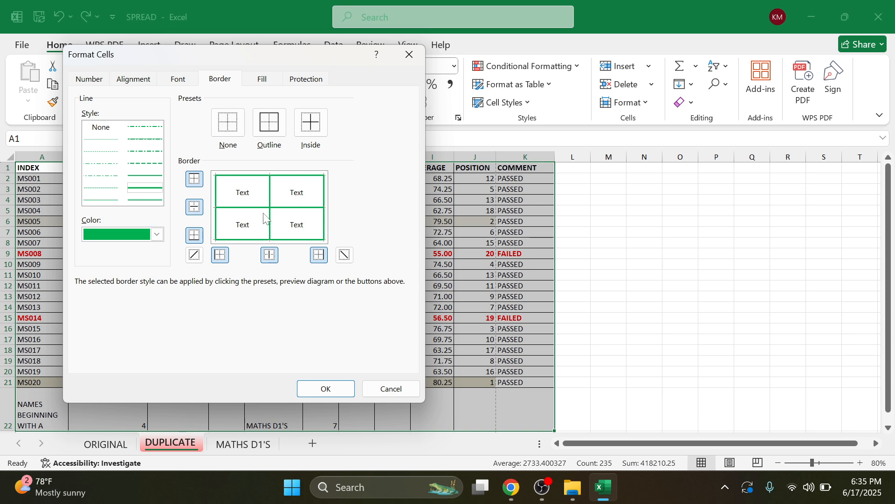
pyautogui.click(334, 393)
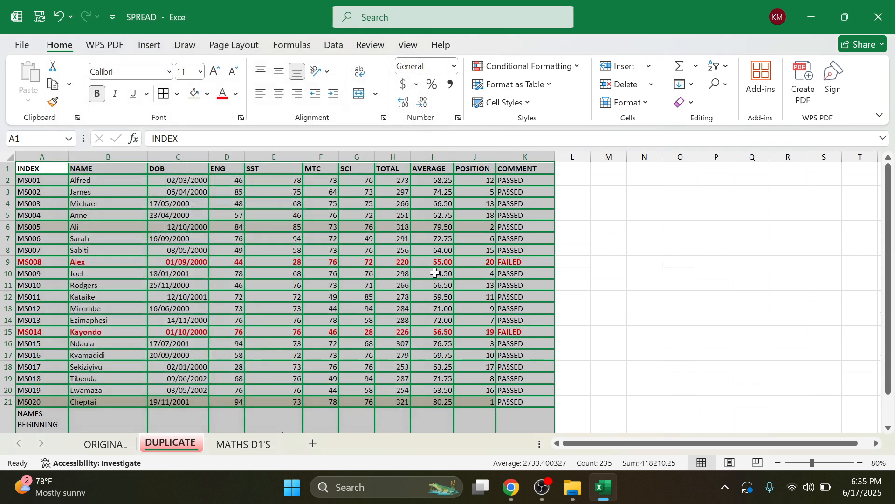
pyautogui.click(525, 251)
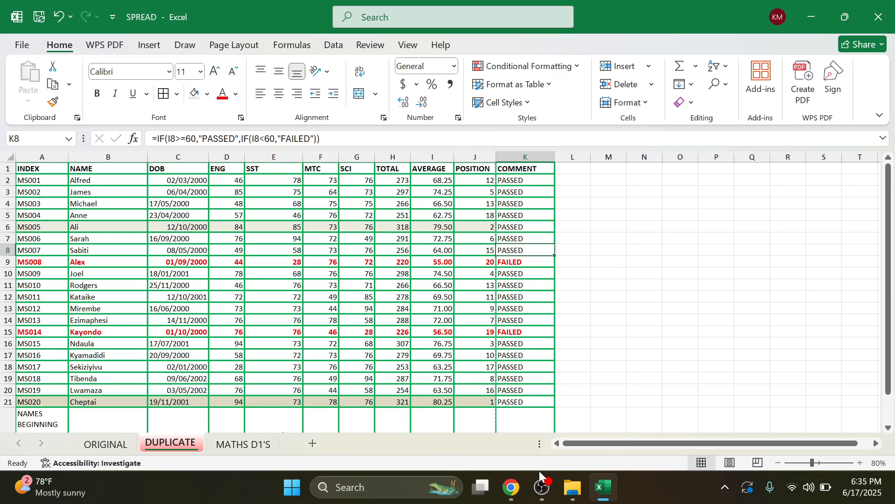
pyautogui.moveTo(550, 492)
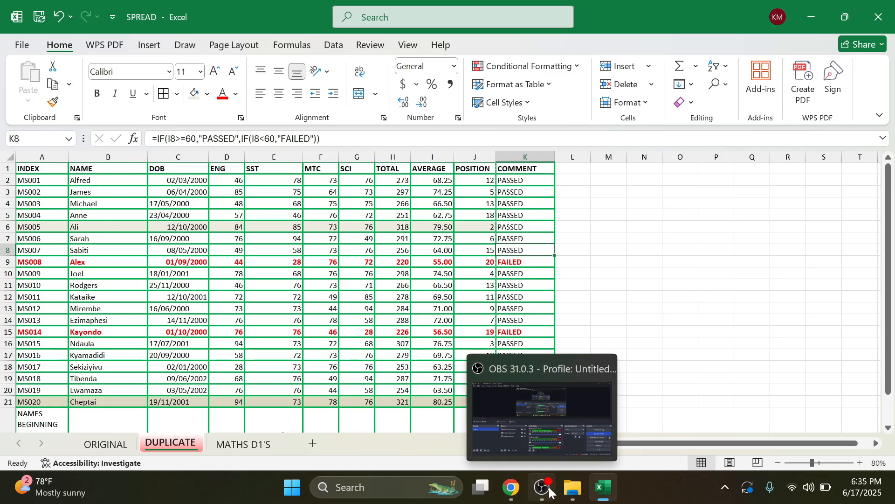
pyautogui.click(511, 488)
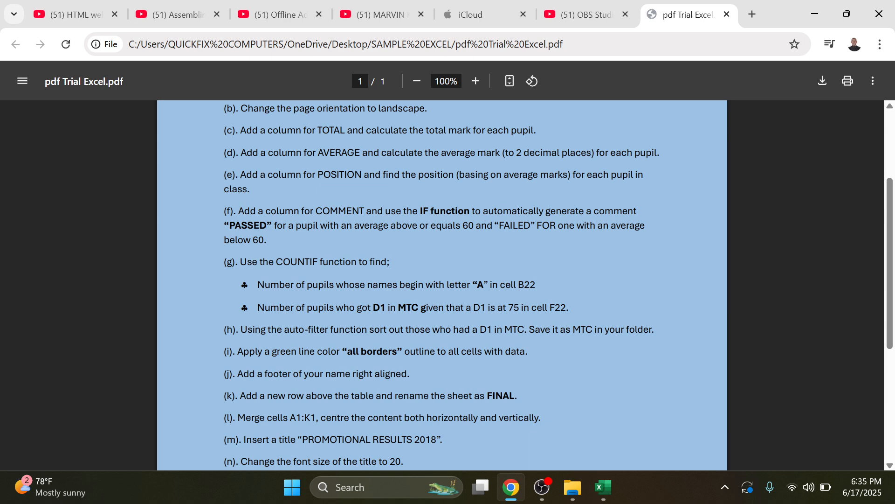
# Step: Back in the workbook, start editing the sheet's header and footer
pyautogui.click(814, 13)
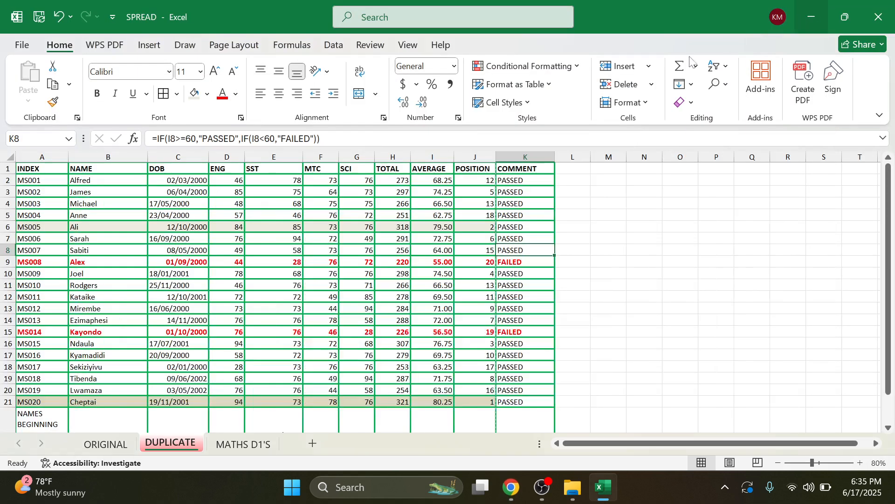
pyautogui.scroll(-3, 390, 326)
pyautogui.scroll(3, 392, 326)
pyautogui.click(160, 46)
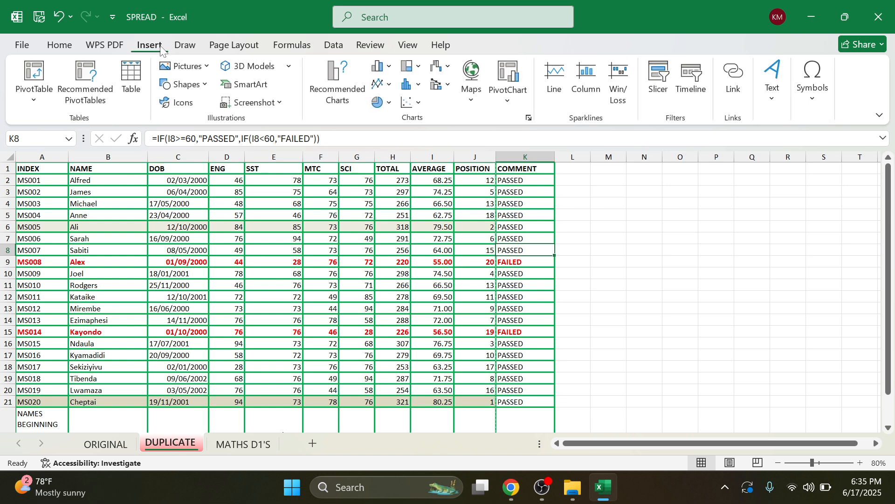
pyautogui.click(767, 101)
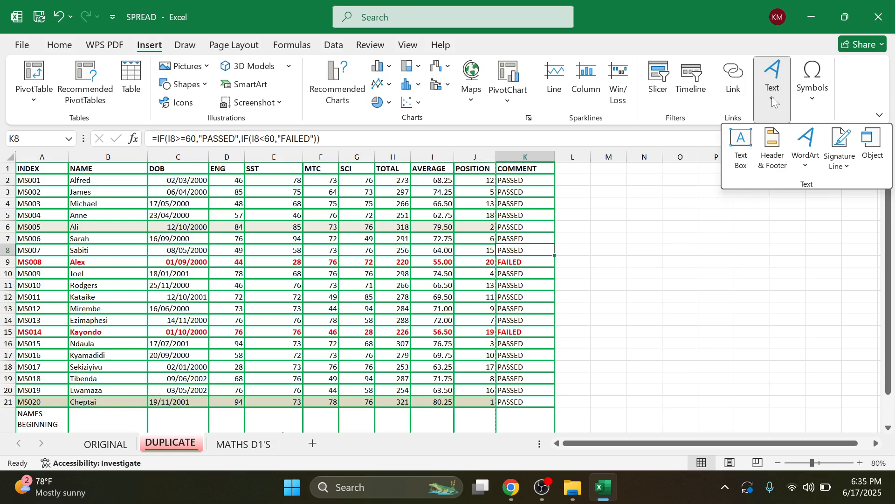
pyautogui.click(772, 148)
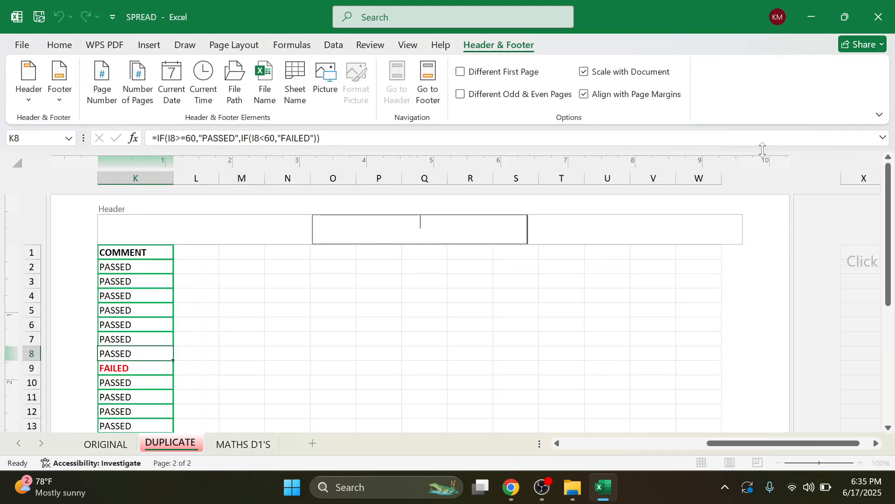
# Step: Enter the student's name and index number in the right footer section
pyautogui.click(426, 98)
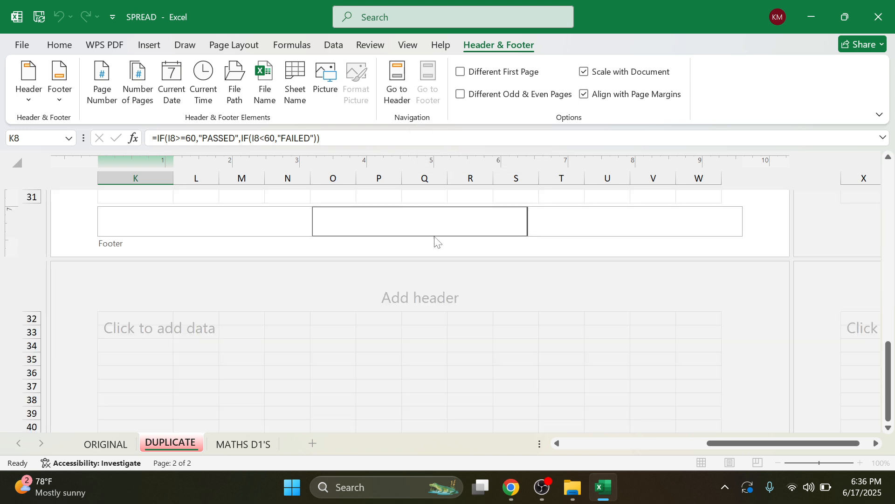
pyautogui.click(611, 230)
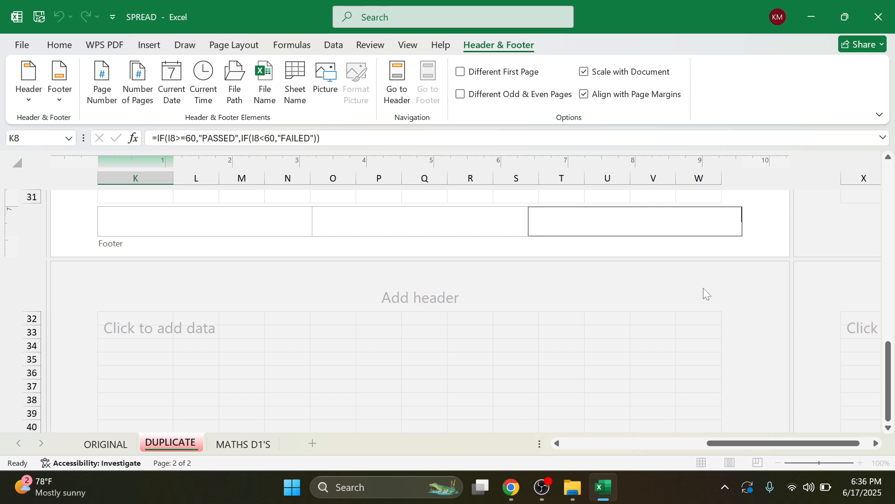
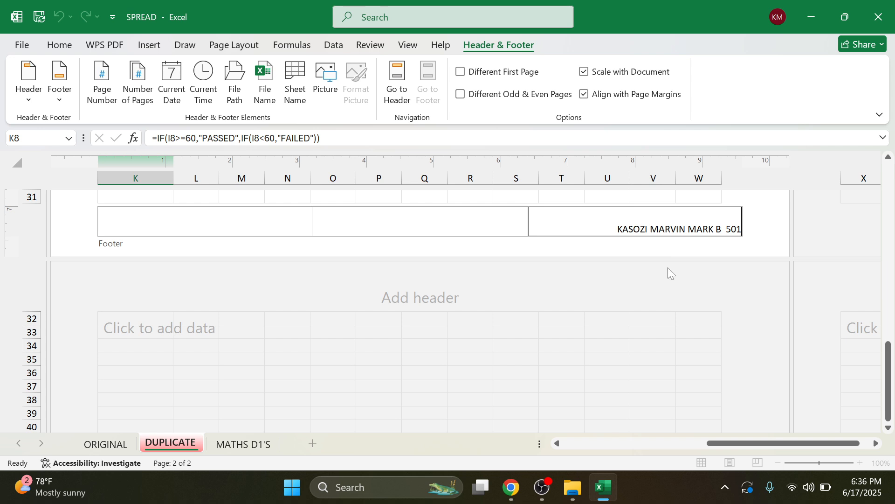
# Step: In Page Layout view, drag columns B, C, J and G narrower so the table fits one page
pyautogui.moveTo(894, 358); pyautogui.dragTo(894, 158)
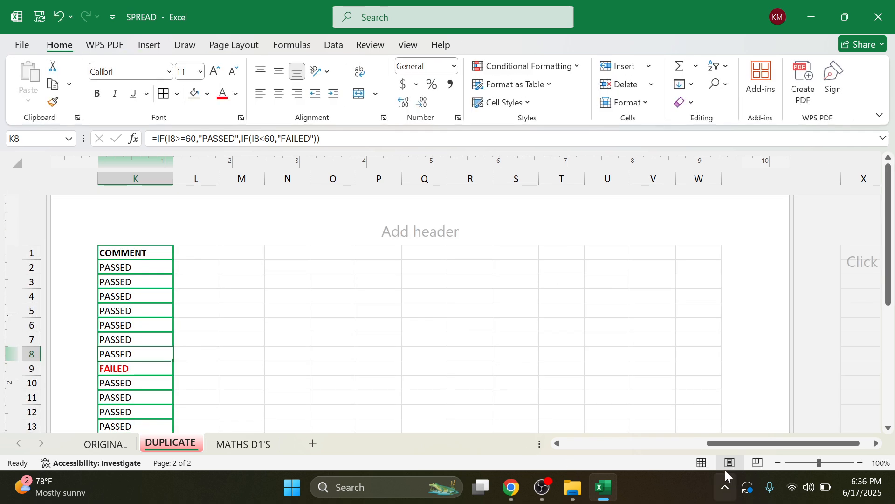
pyautogui.moveTo(744, 447); pyautogui.dragTo(602, 447)
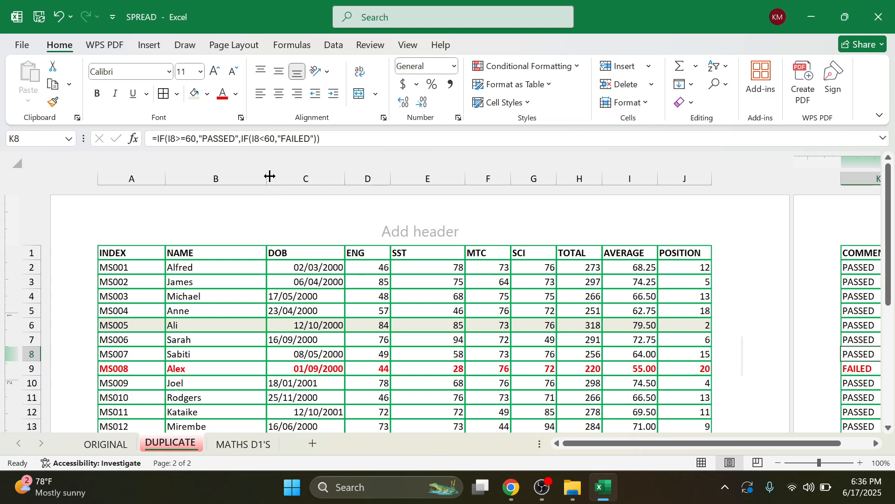
pyautogui.moveTo(266, 176); pyautogui.dragTo(250, 180)
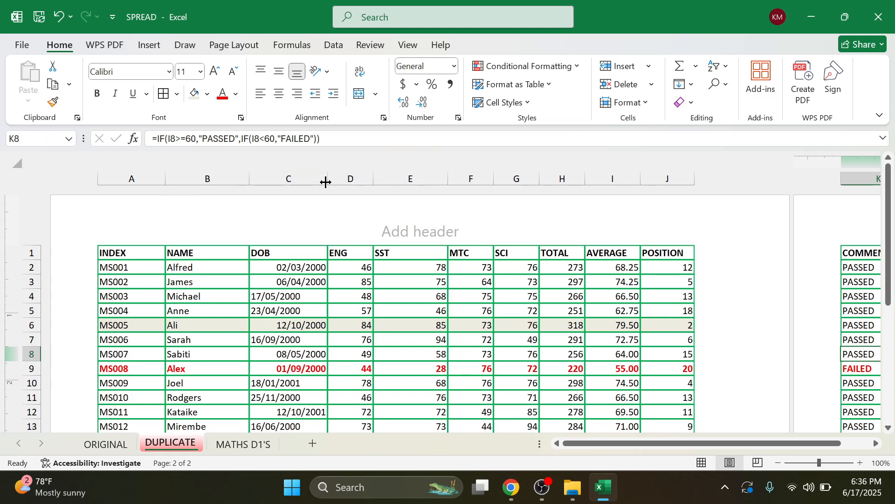
pyautogui.moveTo(326, 181); pyautogui.dragTo(314, 183)
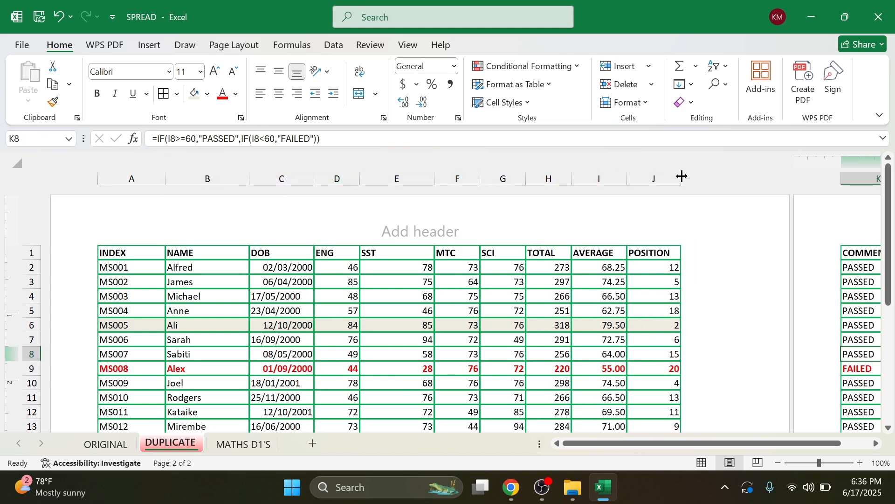
pyautogui.moveTo(682, 178); pyautogui.dragTo(619, 180)
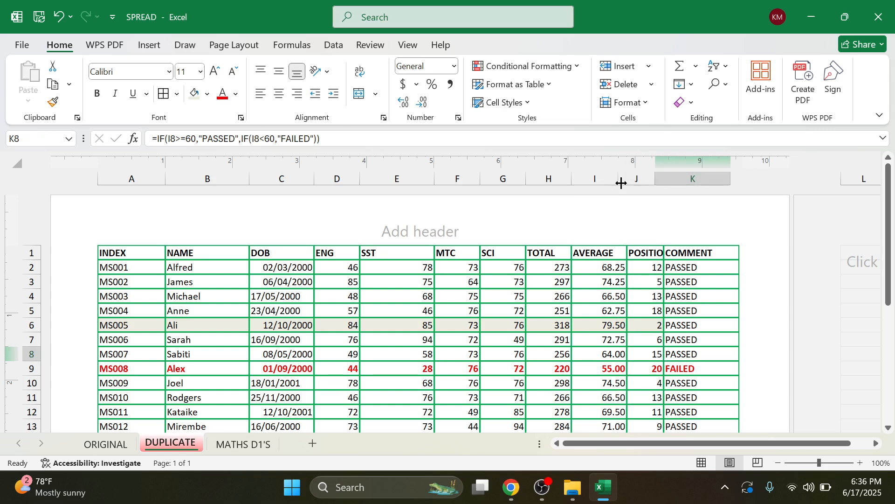
pyautogui.moveTo(525, 182); pyautogui.dragTo(419, 181)
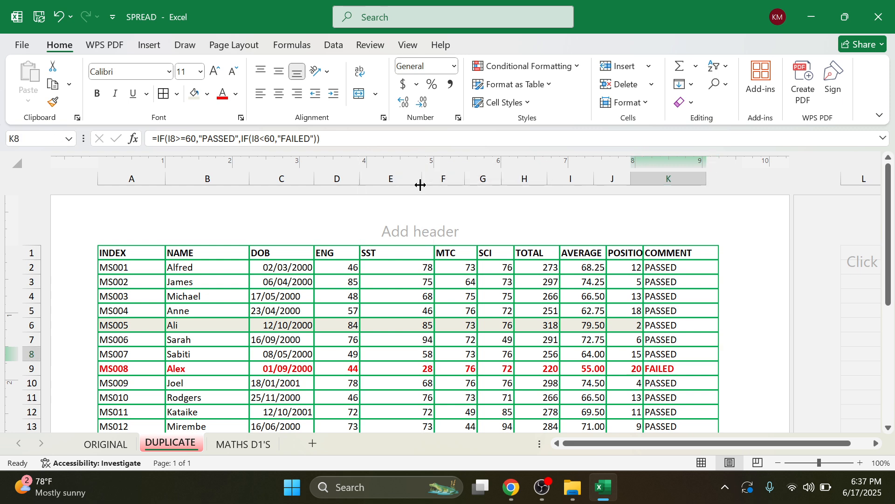
pyautogui.scroll(-8, 644, 284)
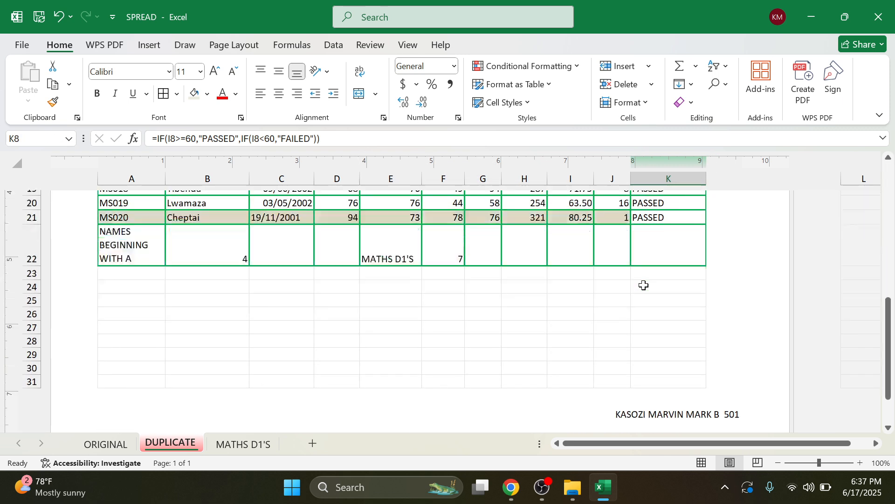
pyautogui.scroll(10, 580, 296)
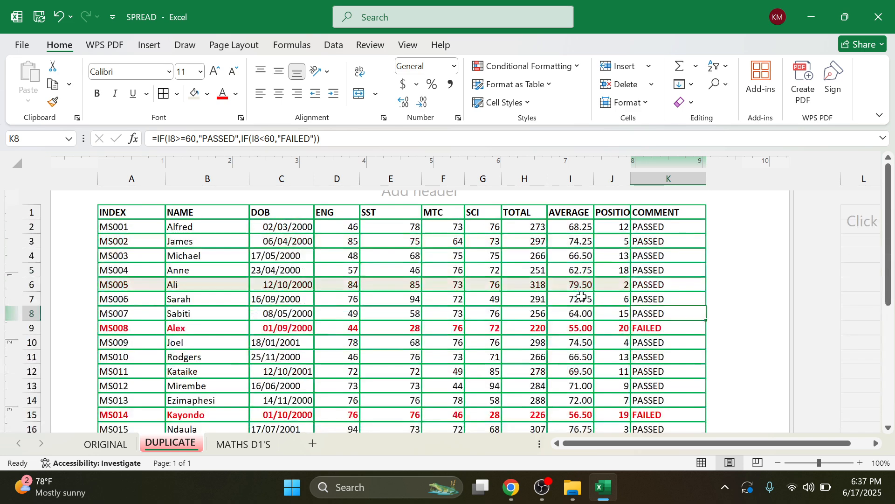
pyautogui.scroll(-1, 582, 296)
pyautogui.scroll(-2, 582, 296)
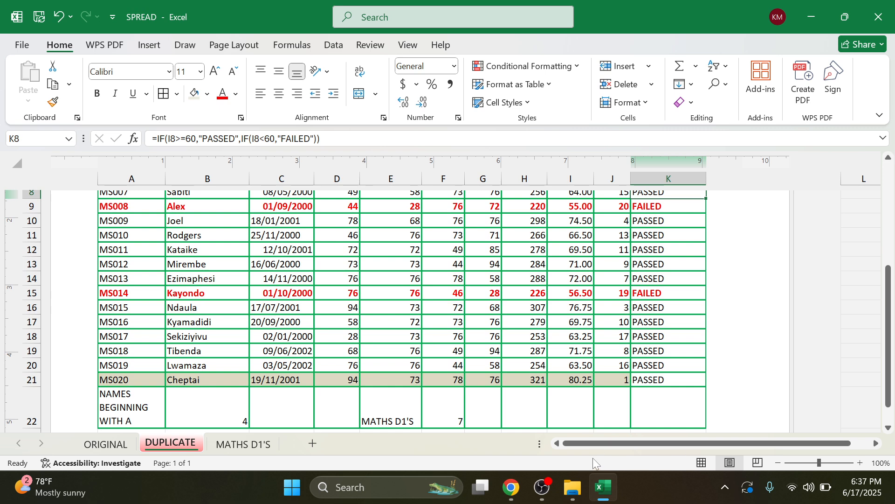
pyautogui.click(513, 487)
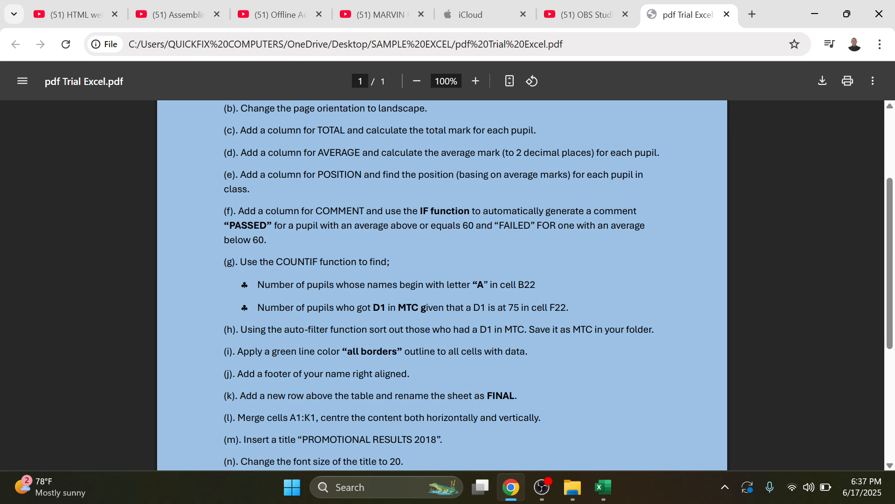
pyautogui.click(805, 13)
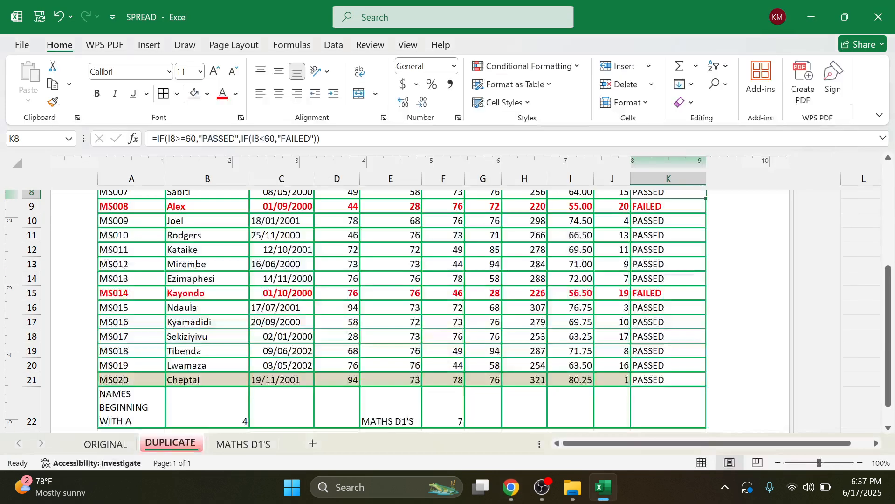
# Step: Insert a blank row above the results table at row 1
pyautogui.scroll(4, 326, 323)
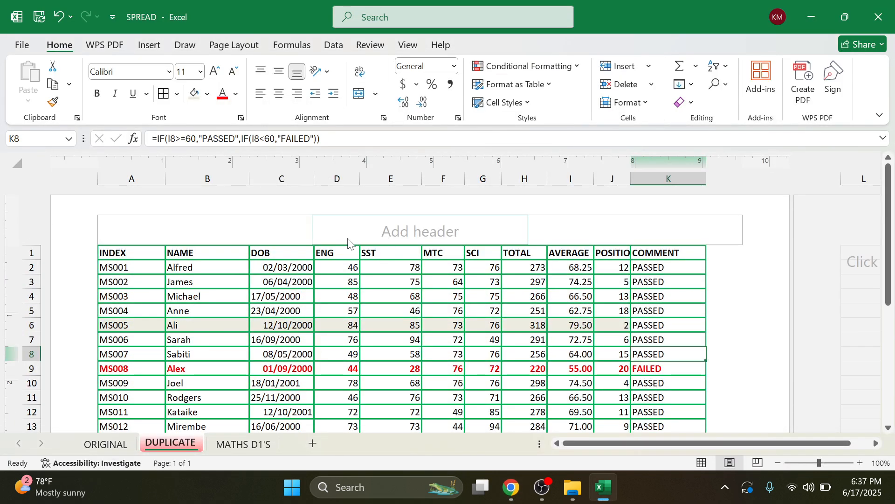
pyautogui.rightClick(31, 252)
pyautogui.click(68, 331)
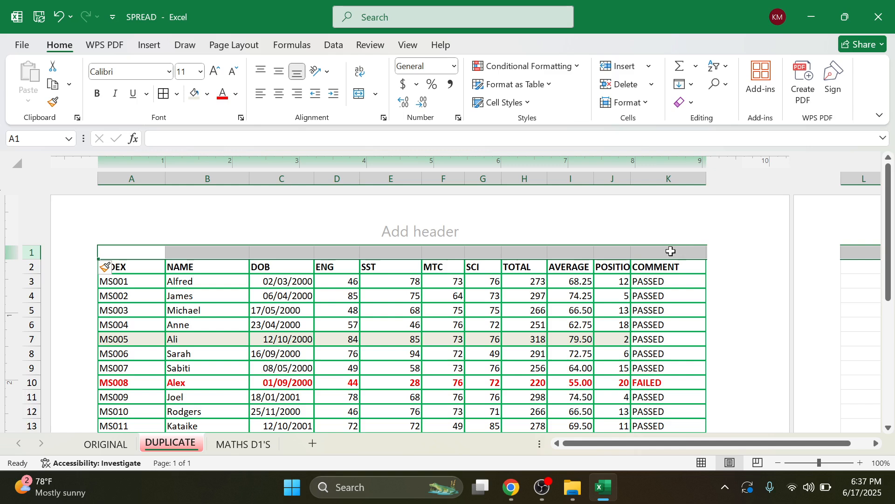
# Step: Rename the DUPLICATE sheet to 'FINAL'
pyautogui.doubleClick(189, 444)
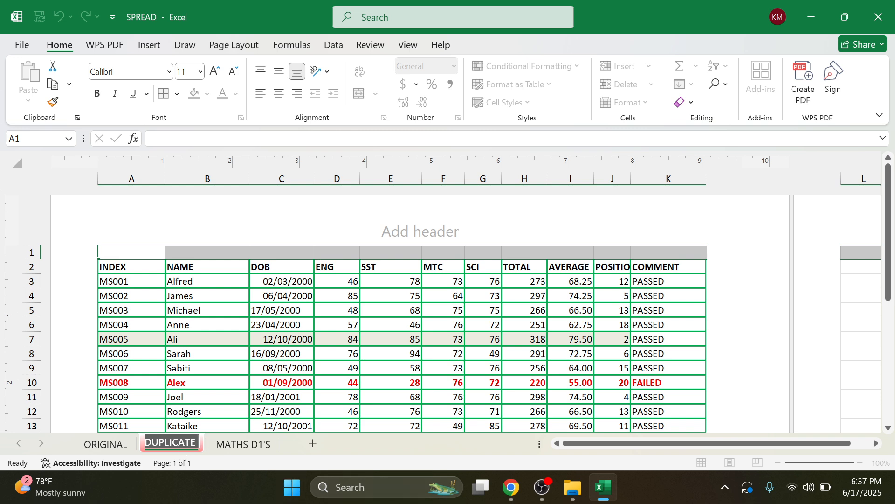
pyautogui.write('FINA')
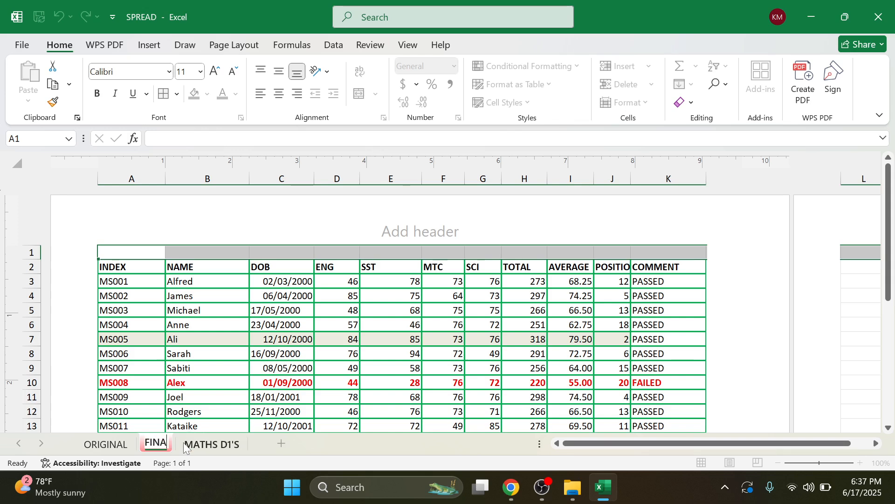
pyautogui.write('L')
pyautogui.click(352, 326)
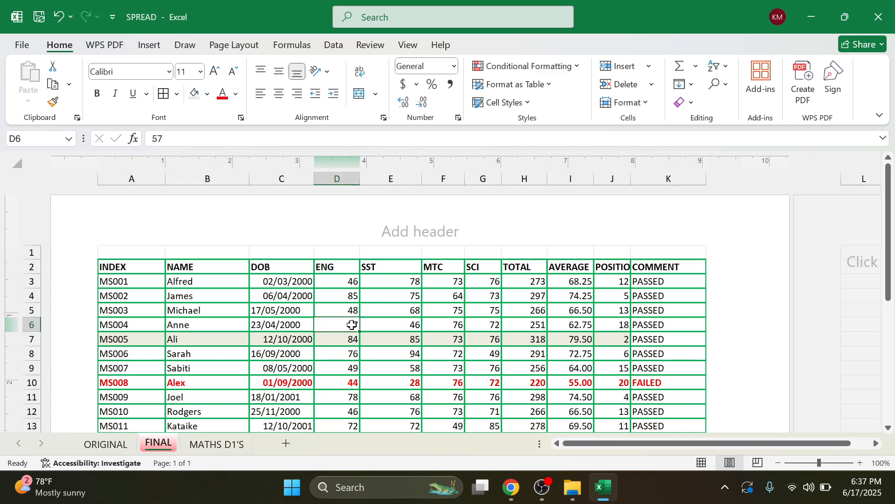
# Step: Copy the title 'PROMOTIONAL RESULTS 2018' from the task PDF and select cell A1 in Excel
pyautogui.click(511, 486)
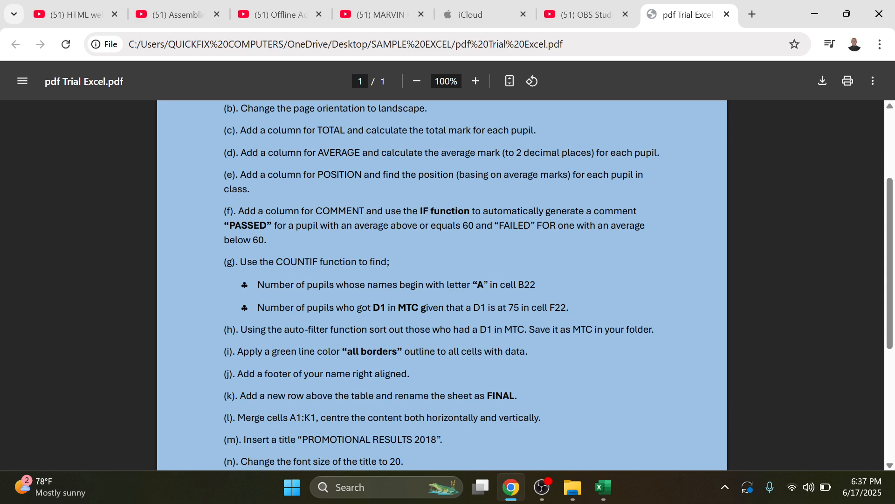
pyautogui.moveTo(438, 439); pyautogui.dragTo(302, 440)
pyautogui.hotkey('ctrl', 'c')
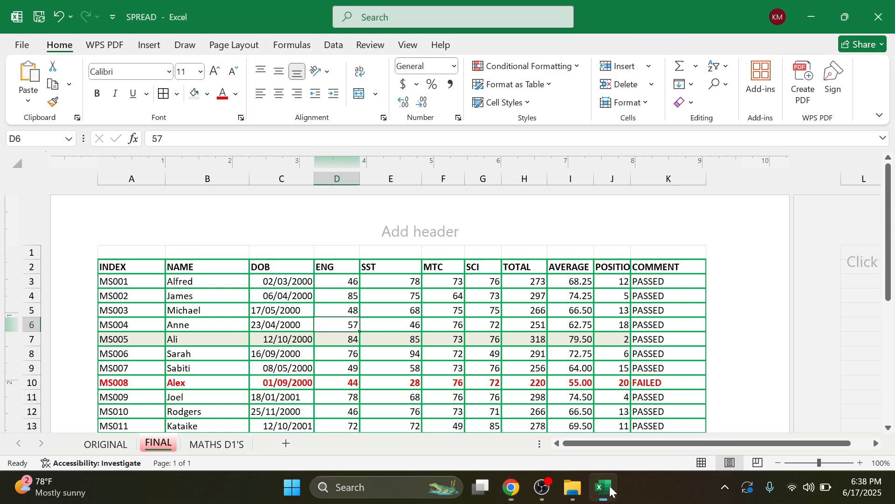
pyautogui.click(604, 487)
pyautogui.click(607, 488)
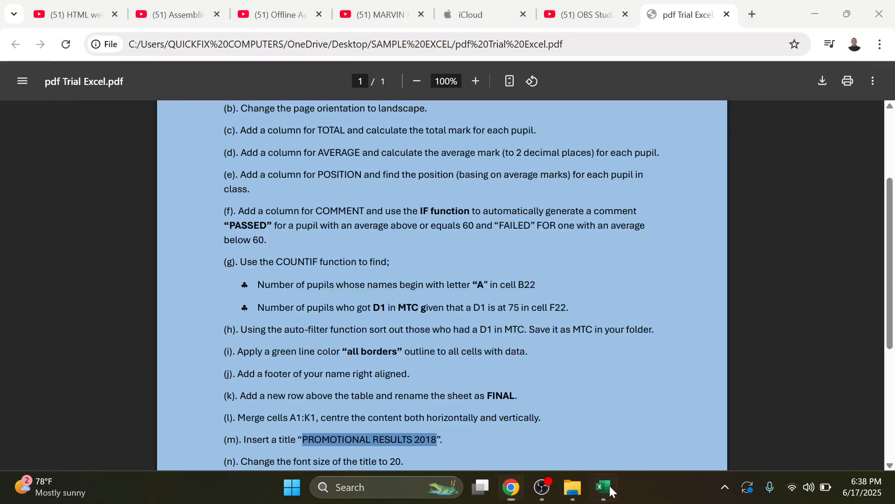
pyautogui.click(607, 488)
pyautogui.click(156, 252)
# Step: Merge and centre cells A1:K1 above the results table
pyautogui.moveTo(178, 249); pyautogui.dragTo(641, 255)
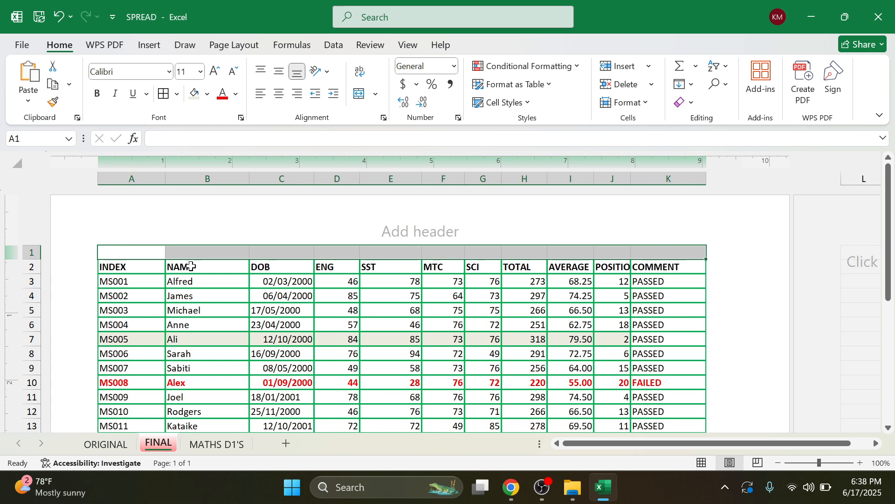
pyautogui.click(304, 295)
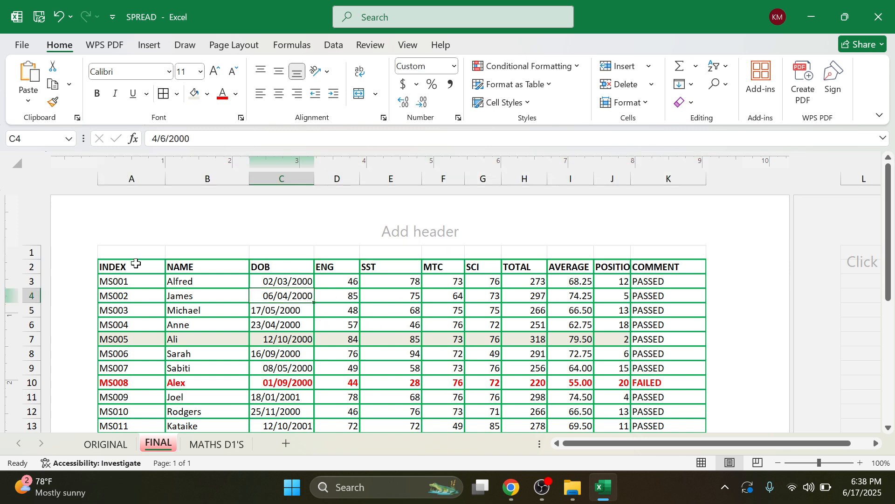
pyautogui.moveTo(128, 248); pyautogui.dragTo(681, 249)
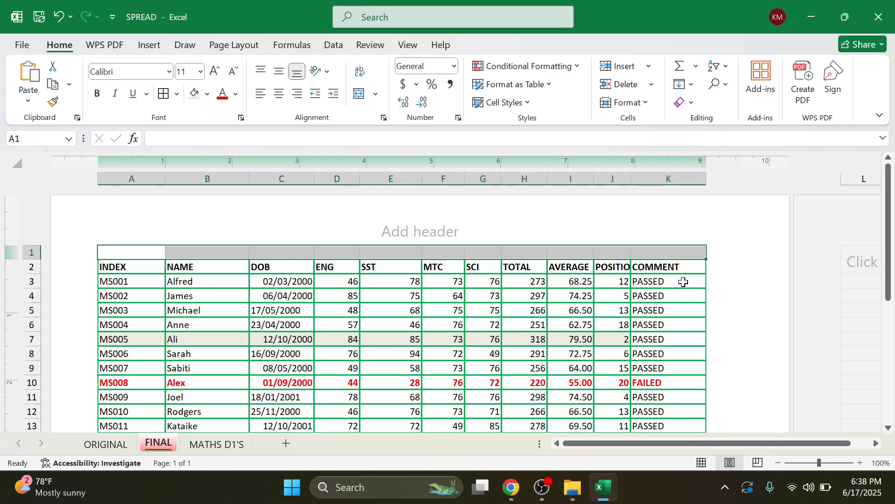
pyautogui.click(24, 247)
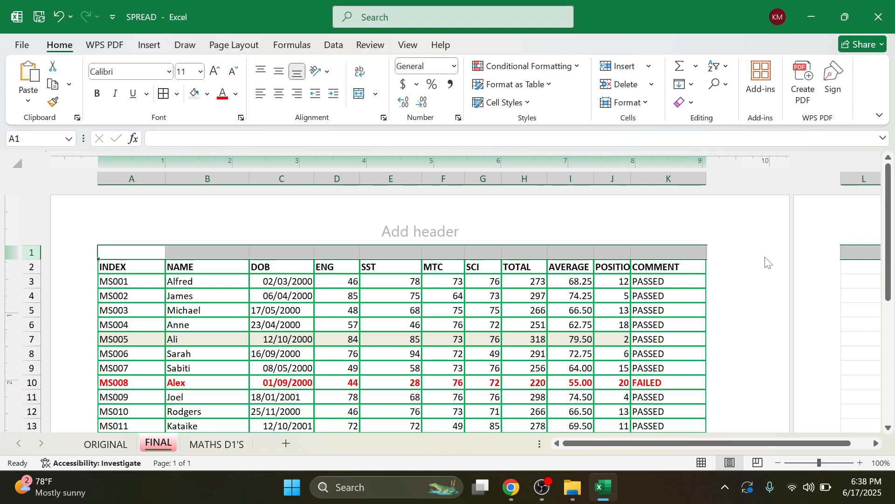
pyautogui.click(280, 266)
pyautogui.moveTo(120, 254); pyautogui.dragTo(691, 252)
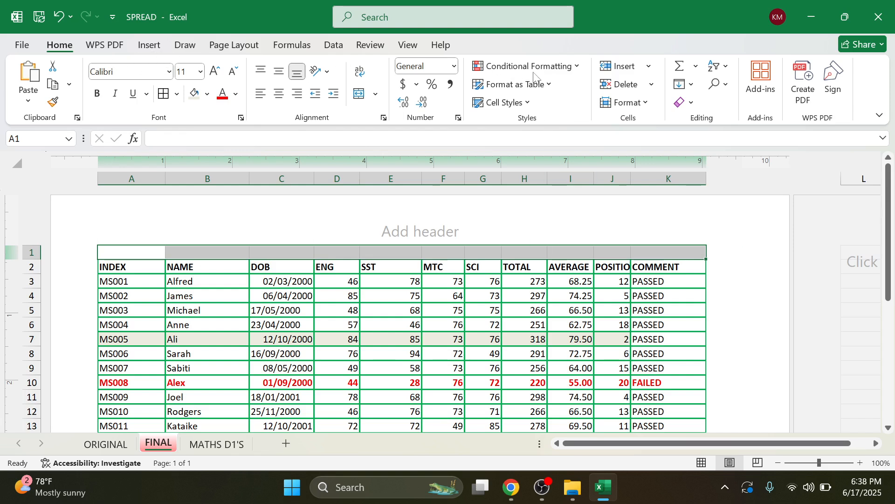
pyautogui.click(375, 94)
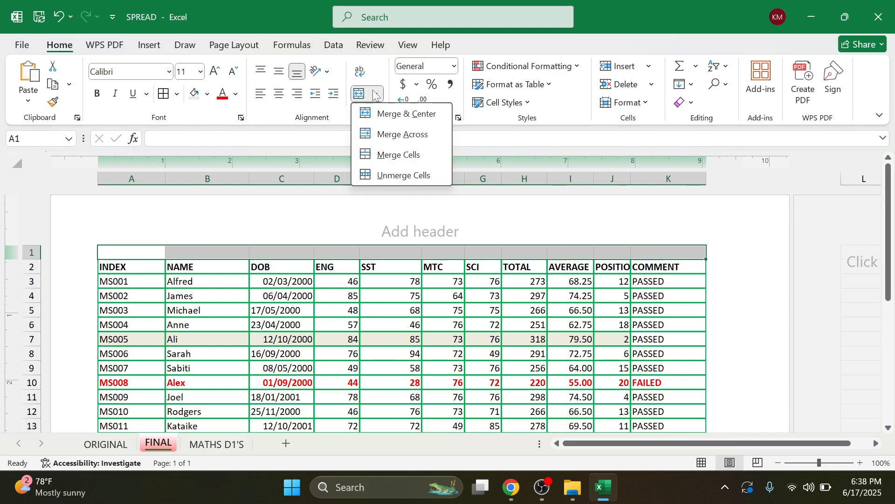
pyautogui.click(399, 114)
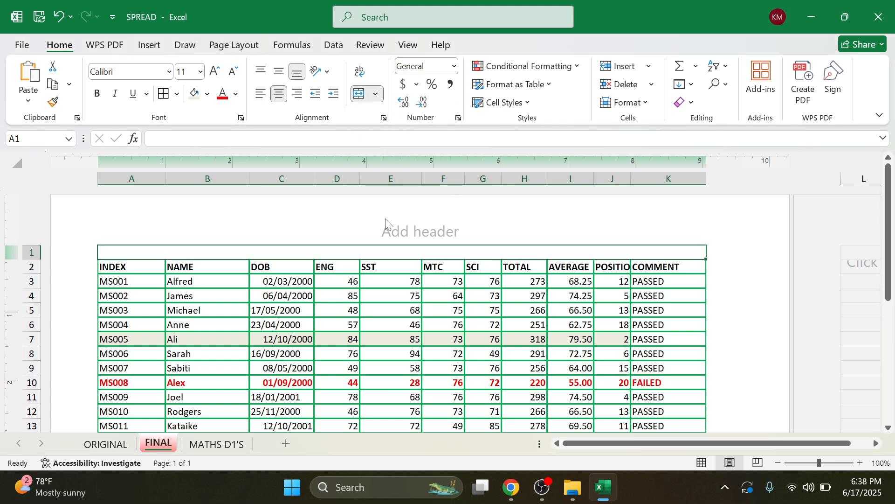
# Step: Paste 'PROMOTIONAL RESULTS 2018' into the merged A1 cell and confirm the entry
pyautogui.doubleClick(387, 252)
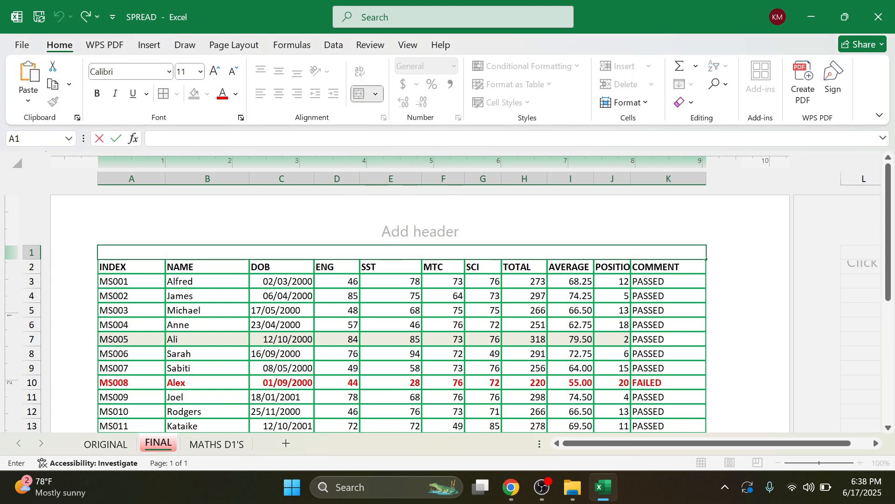
pyautogui.hotkey('ctrl', 'v')
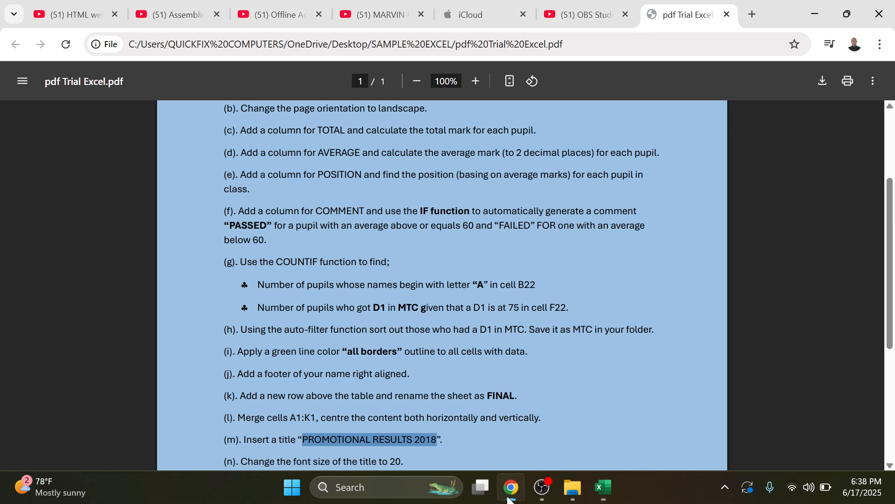
pyautogui.click(512, 487)
pyautogui.click(603, 486)
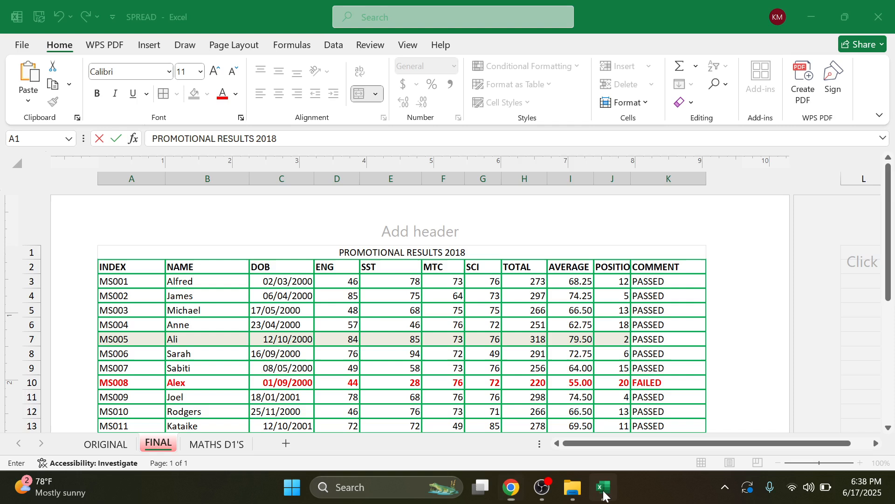
pyautogui.click(352, 322)
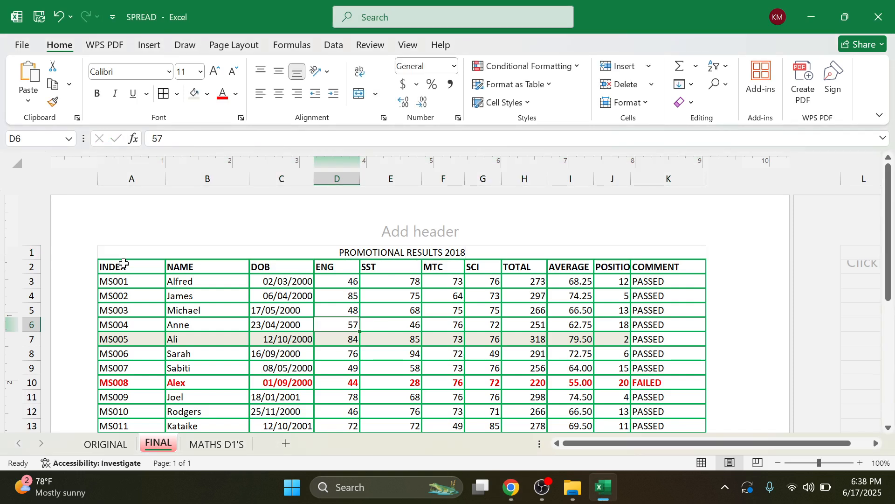
pyautogui.click(218, 254)
# Step: Set the merged title cell's horizontal and vertical alignment to Center in Format Cells
pyautogui.rightClick(220, 255)
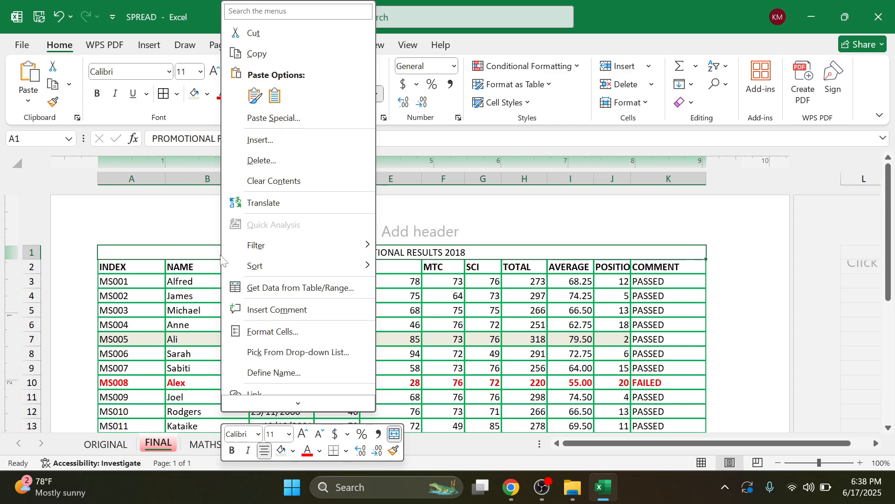
pyautogui.scroll(-1, 279, 287)
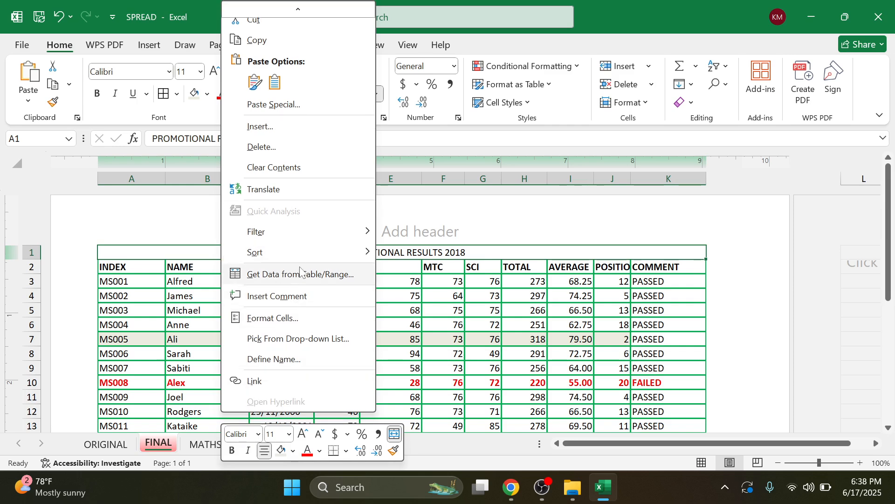
pyautogui.click(314, 317)
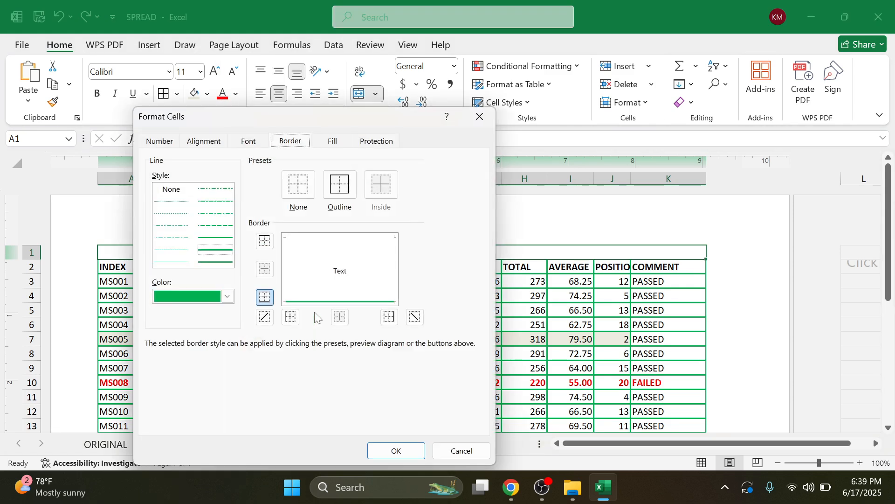
pyautogui.click(216, 143)
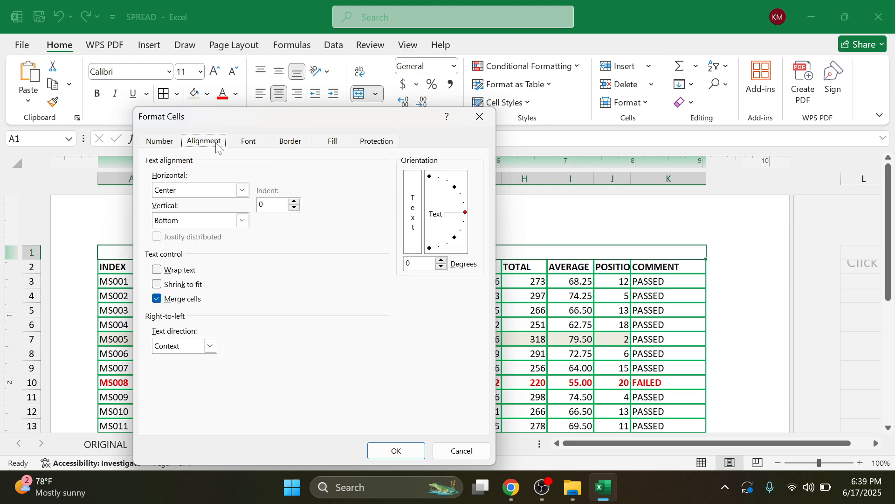
pyautogui.click(242, 190)
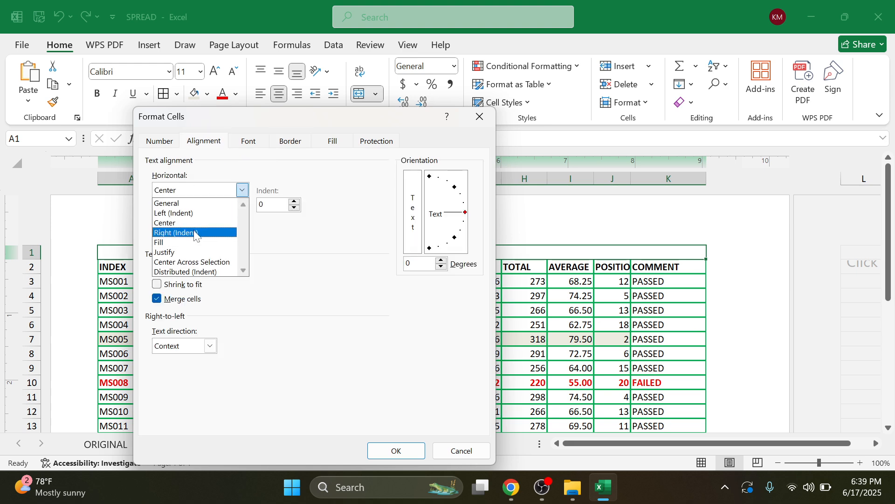
pyautogui.click(195, 226)
pyautogui.click(243, 221)
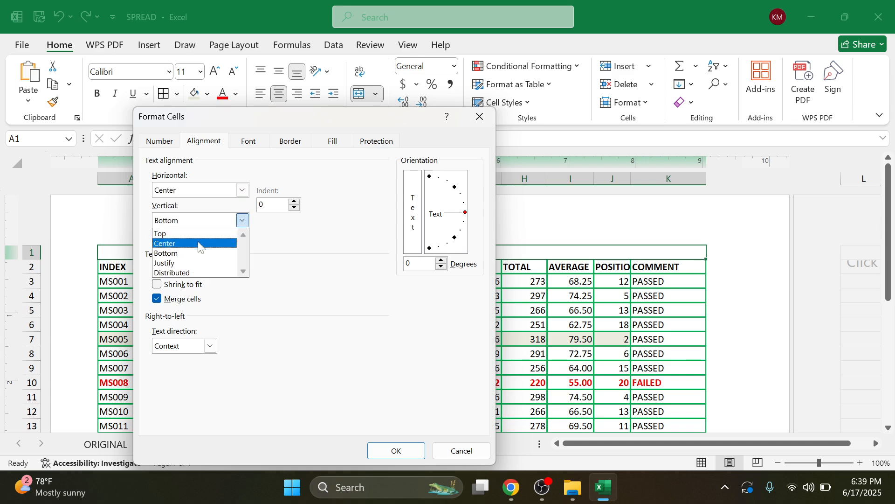
pyautogui.click(198, 242)
pyautogui.click(403, 450)
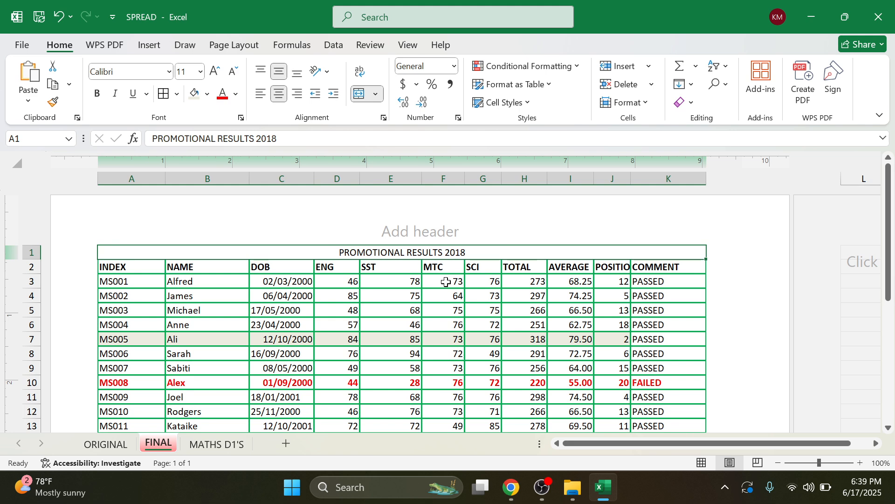
# Step: Show the task PDF in Chrome, scrolled to items (n) to (s), with no text selected
pyautogui.click(511, 488)
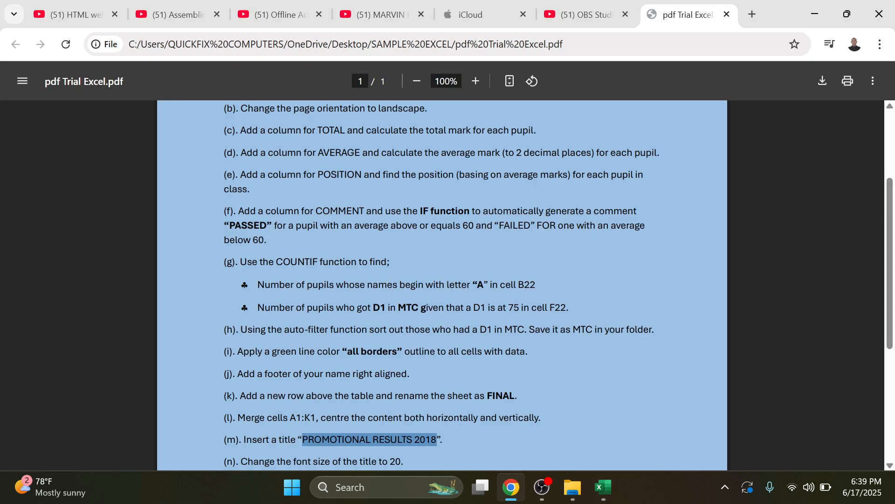
pyautogui.scroll(-3, 442, 285)
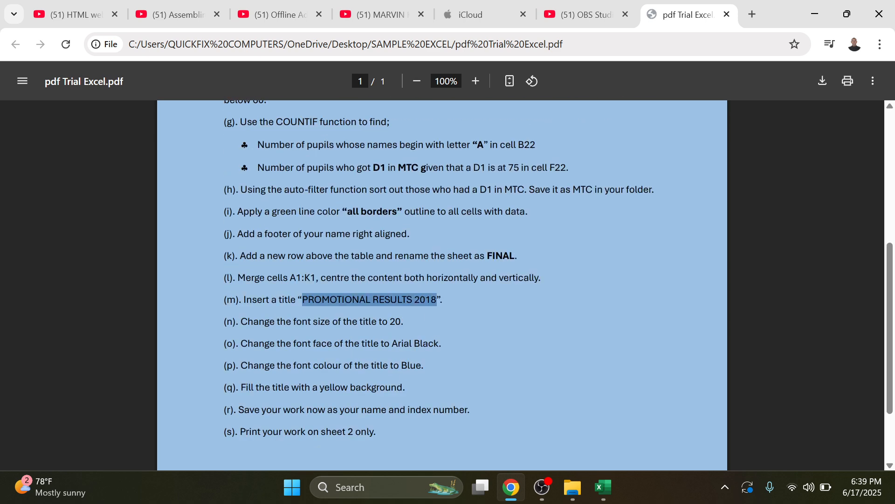
pyautogui.click(401, 322)
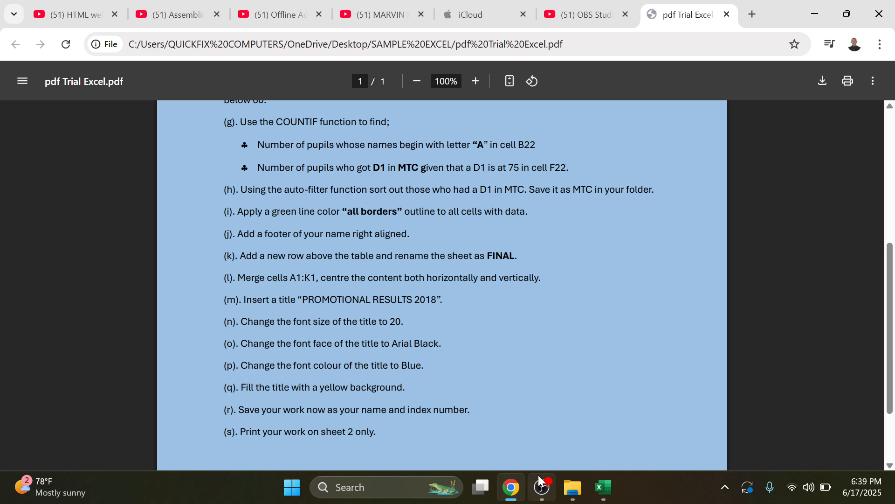
# Step: Format the PROMOTIONAL RESULTS 2018 title text as 20-point Arial Black in Blue, Accent 1
pyautogui.click(602, 487)
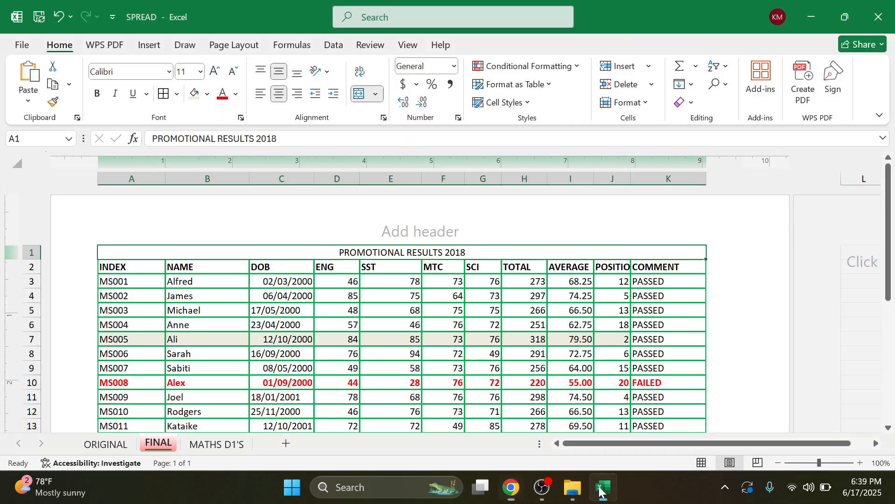
pyautogui.press('F2')
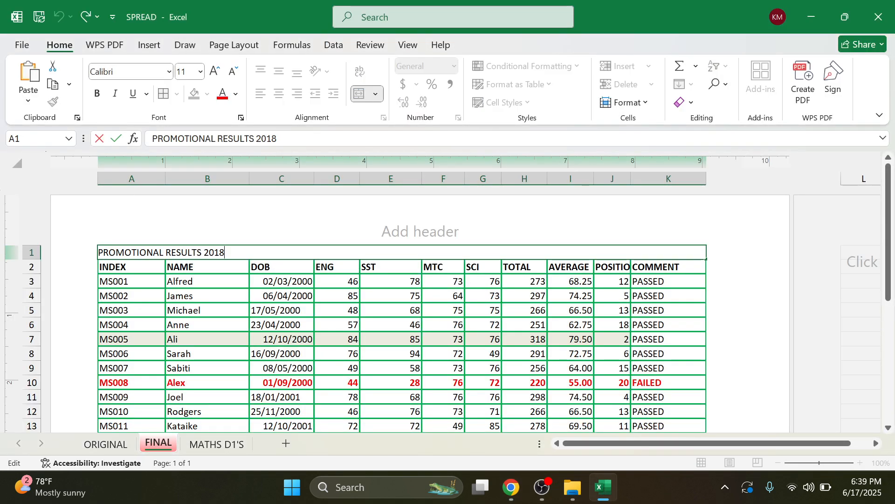
pyautogui.moveTo(225, 252); pyautogui.dragTo(99, 252)
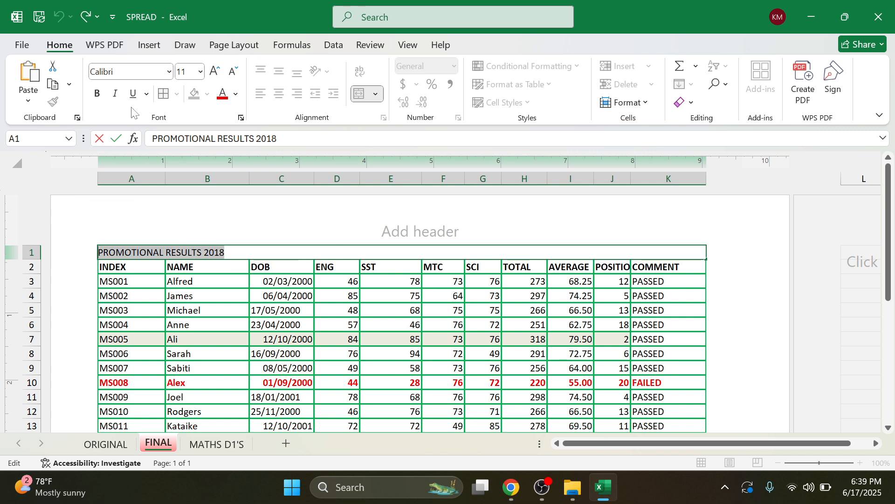
pyautogui.click(200, 73)
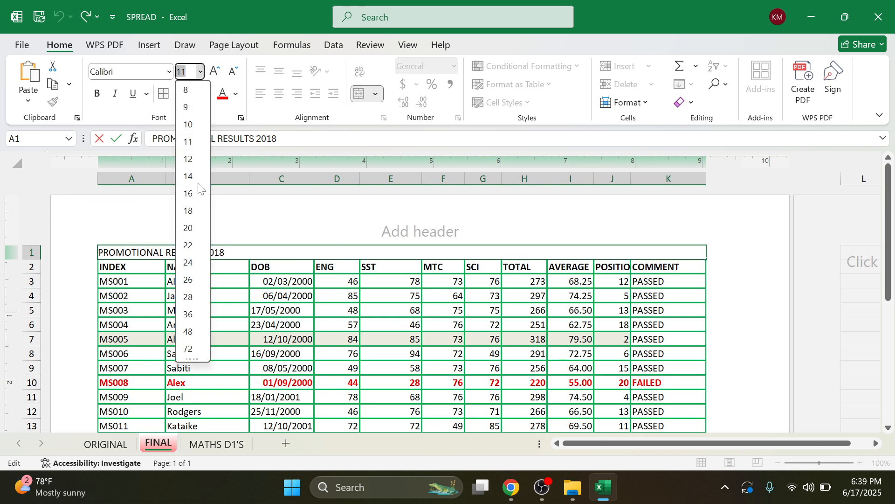
pyautogui.click(192, 233)
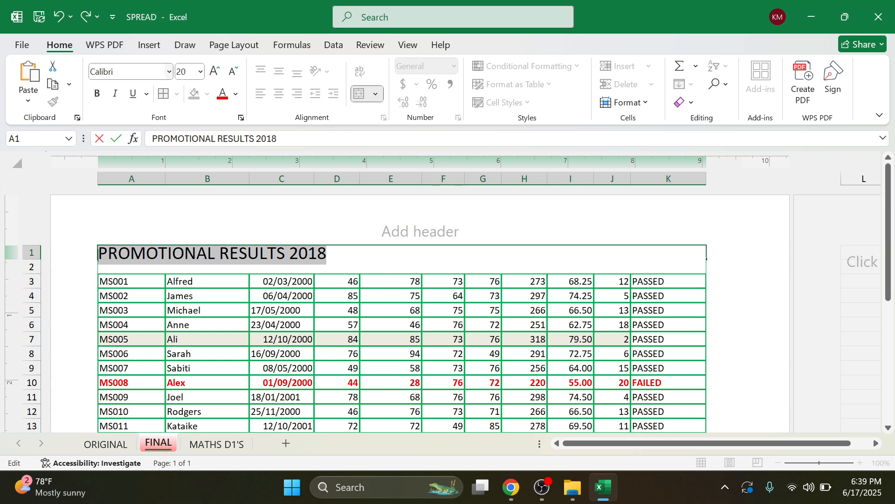
pyautogui.click(169, 72)
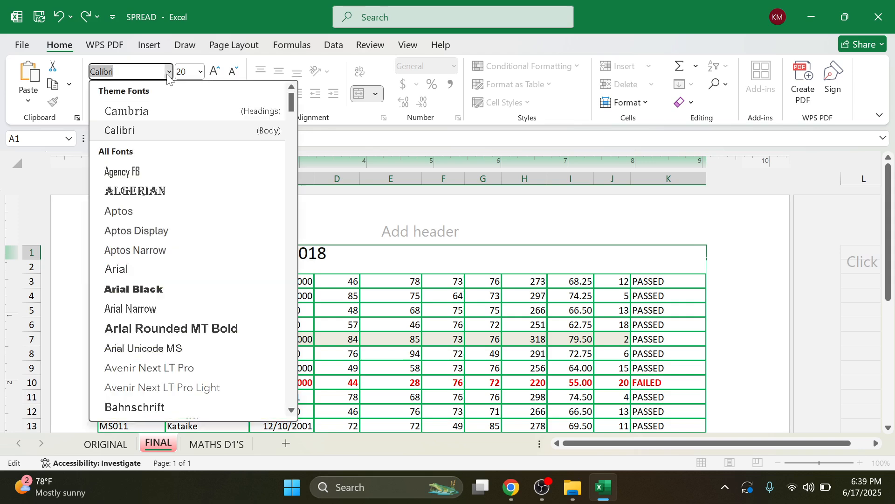
pyautogui.click(143, 294)
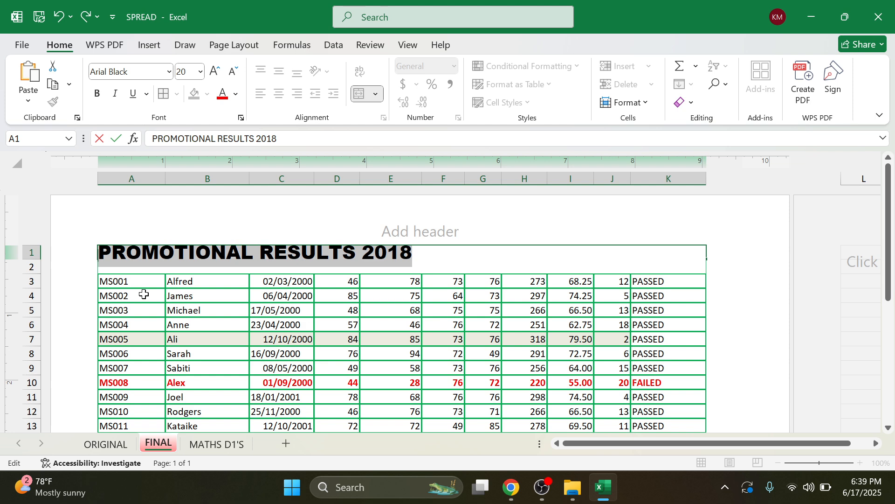
pyautogui.click(235, 94)
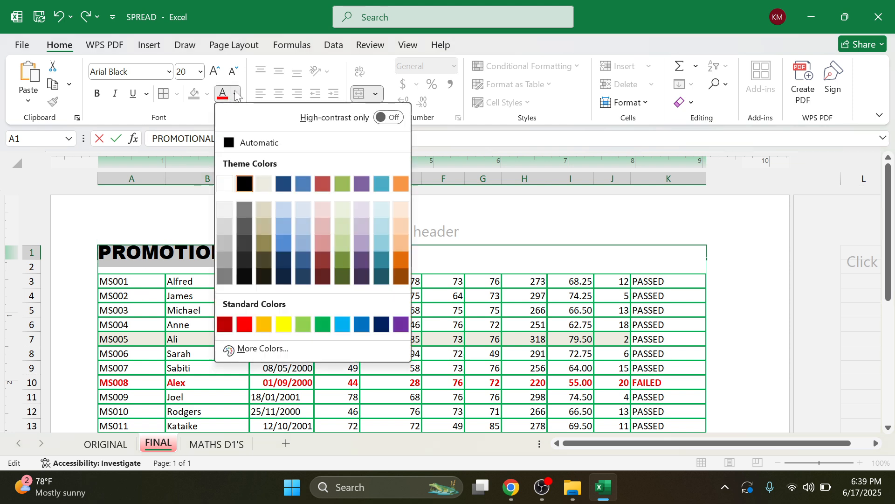
pyautogui.click(304, 184)
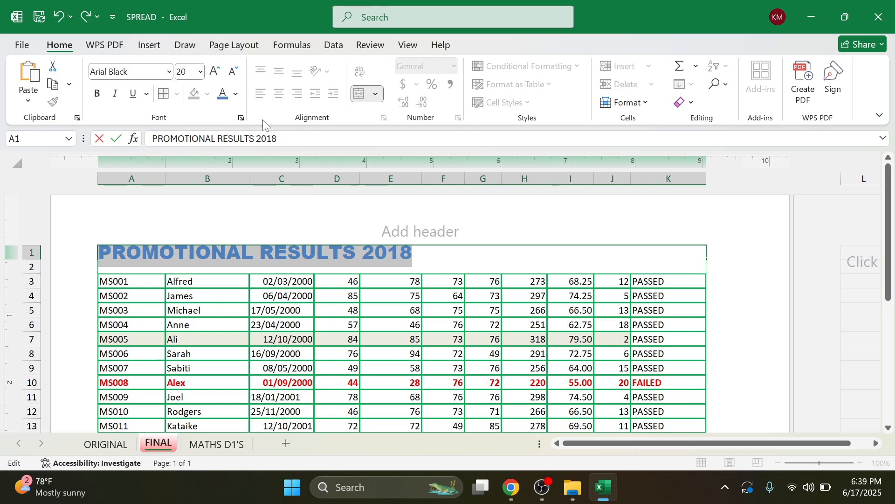
pyautogui.click(476, 259)
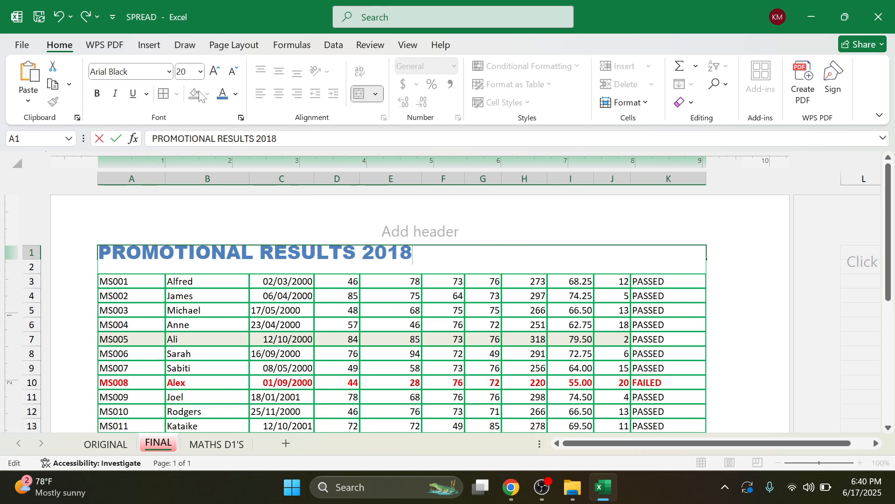
pyautogui.click(160, 338)
# Step: Give the merged A1 title cell a yellow fill, then check the instructions PDF
pyautogui.click(179, 263)
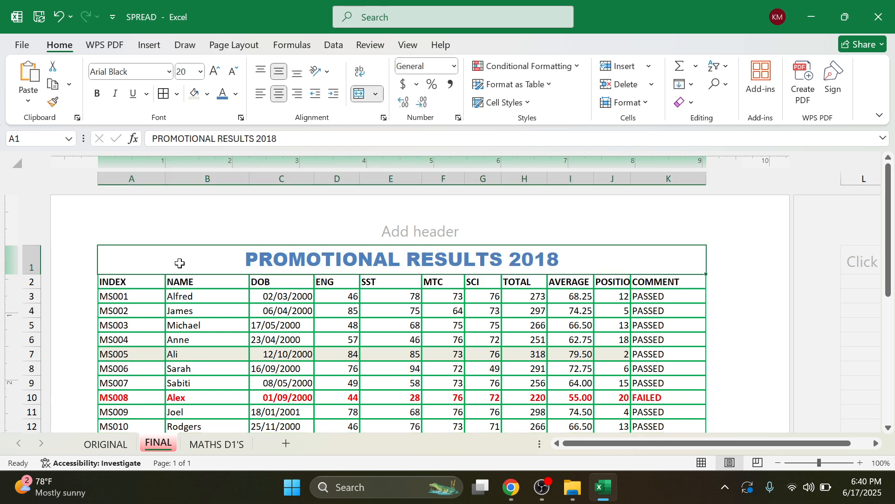
pyautogui.click(207, 94)
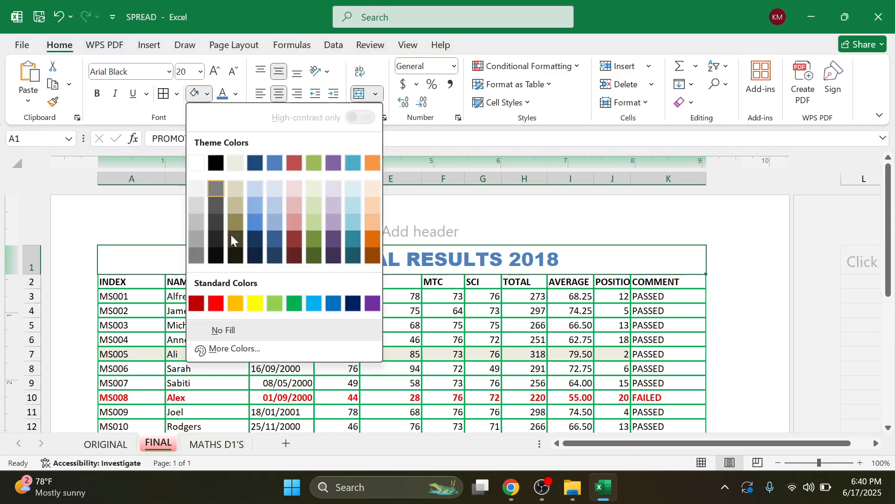
pyautogui.click(254, 304)
pyautogui.click(455, 313)
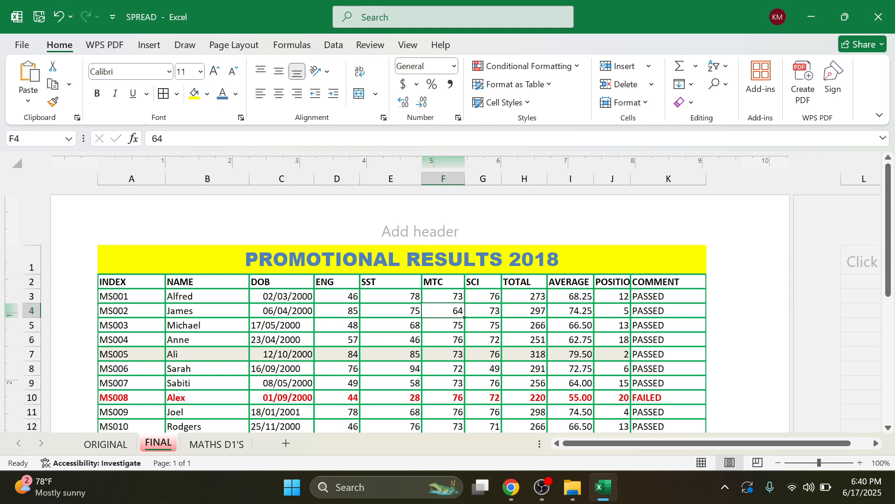
pyautogui.click(511, 487)
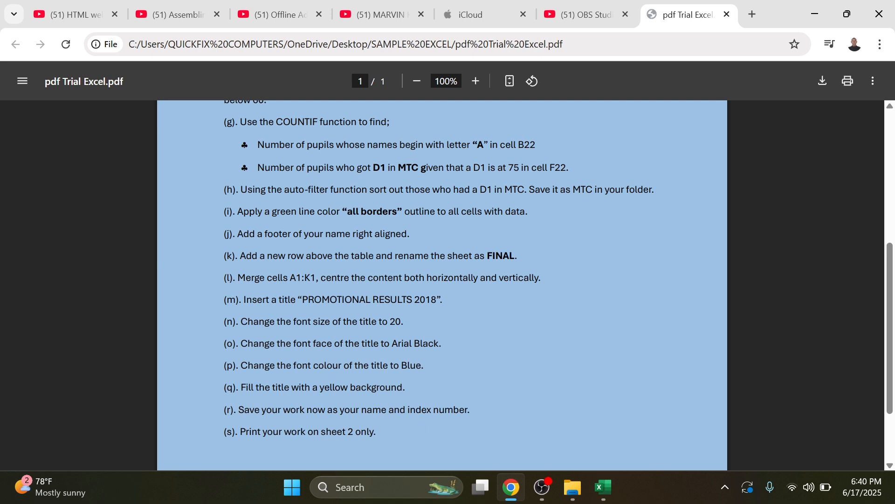
pyautogui.click(815, 7)
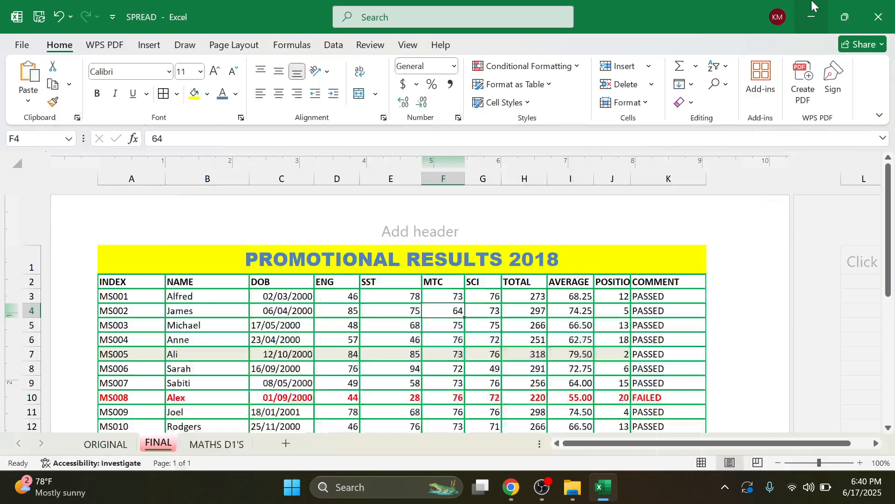
# Step: Close the SPREAD workbook, saving its changes, and close its folder window
pyautogui.click(879, 17)
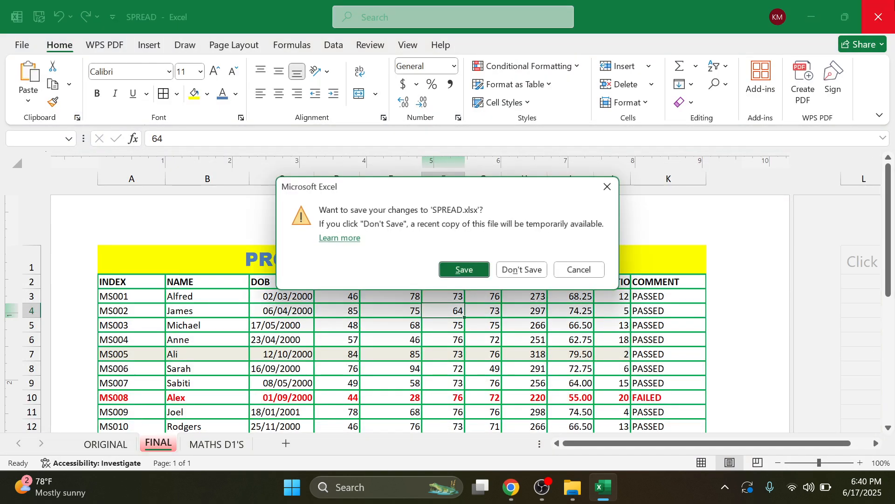
pyautogui.click(472, 278)
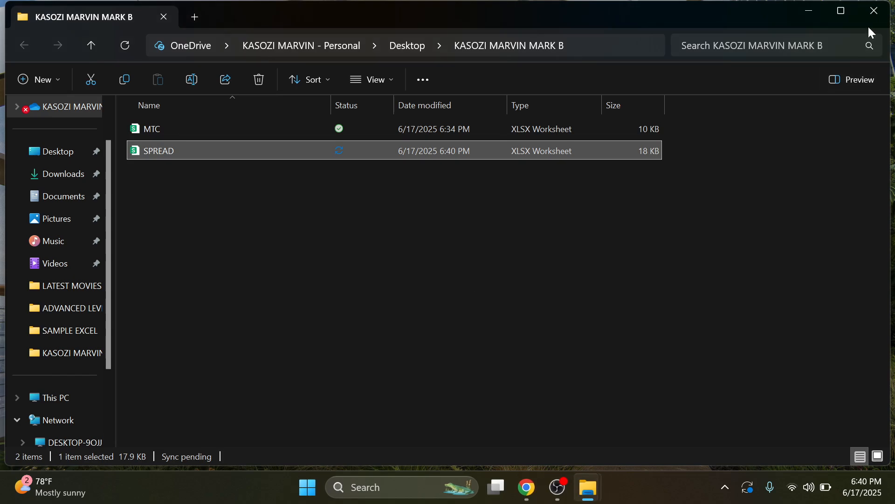
pyautogui.click(875, 17)
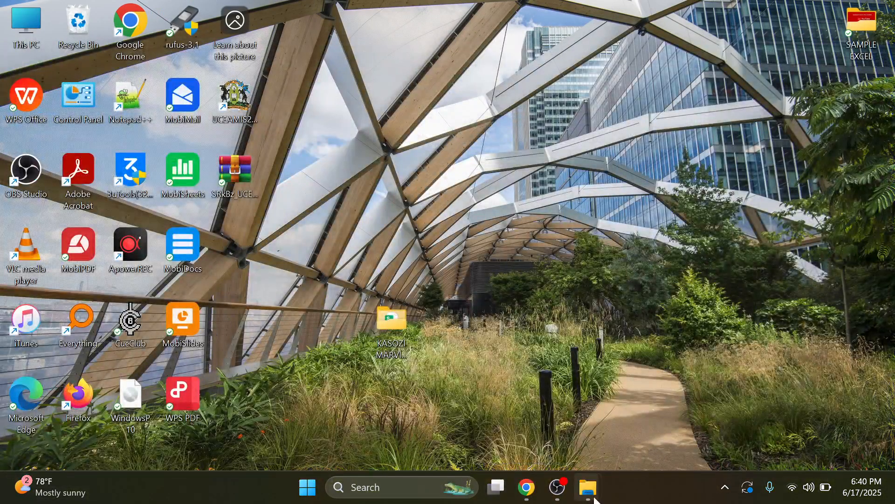
# Step: Close the SAMPLE EXCEL, CANDI search and student folder windows from the taskbar preview
pyautogui.moveTo(596, 501)
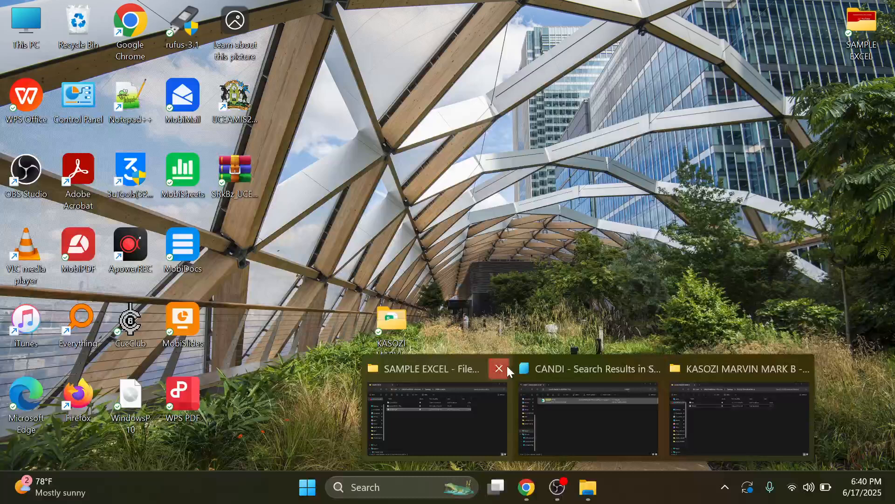
pyautogui.click(506, 366)
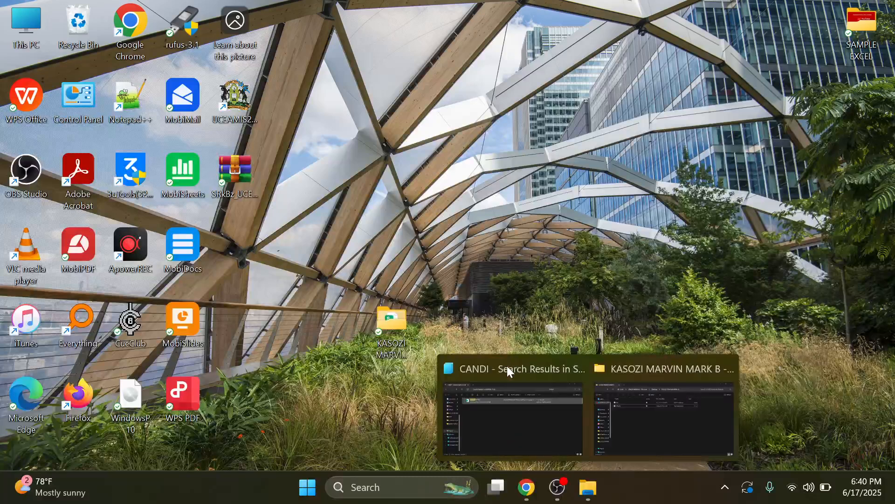
pyautogui.click(575, 369)
pyautogui.click(650, 368)
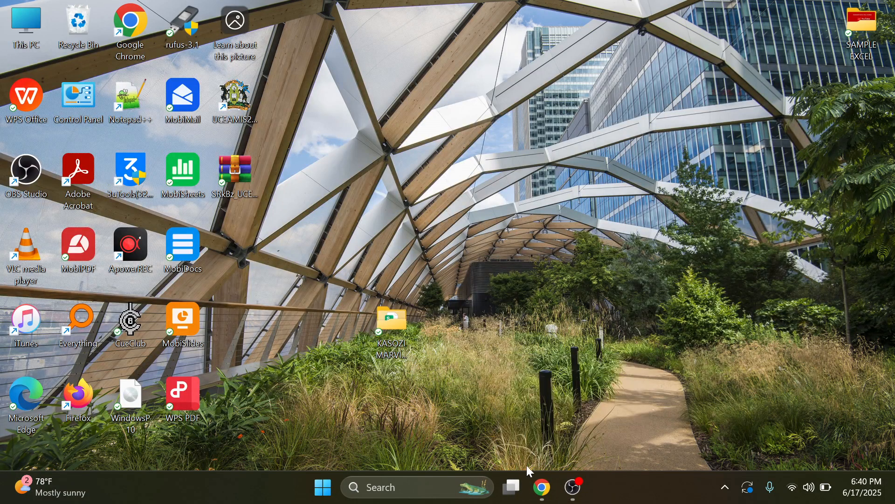
pyautogui.click(539, 490)
pyautogui.click(540, 491)
# Step: Rename SPREAD in the student's desktop folder to the student's name and index number
pyautogui.doubleClick(381, 334)
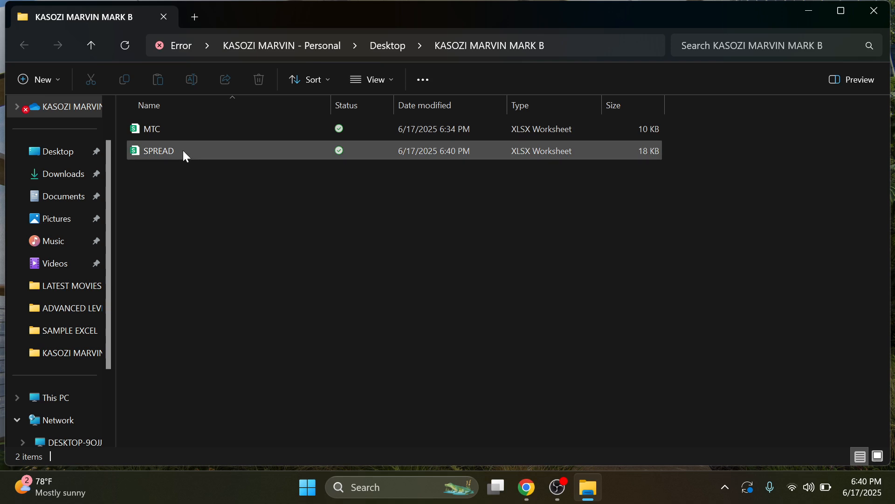
pyautogui.rightClick(166, 149)
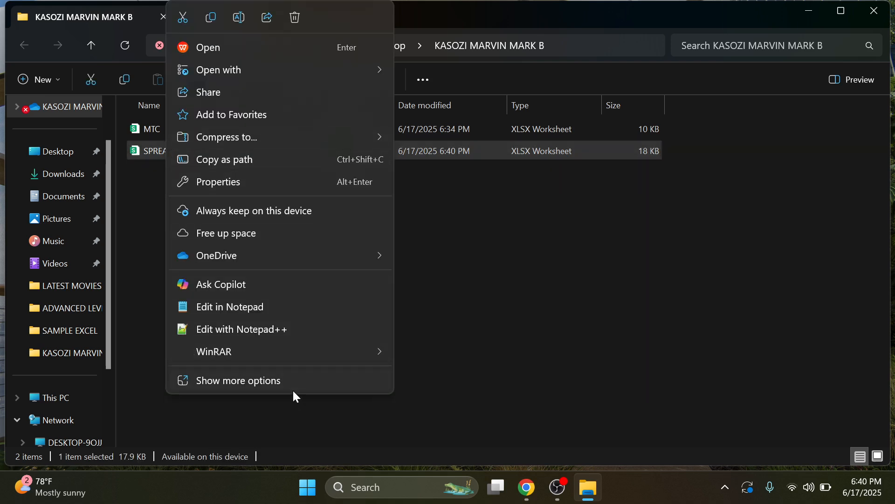
pyautogui.click(294, 381)
pyautogui.moveTo(304, 369)
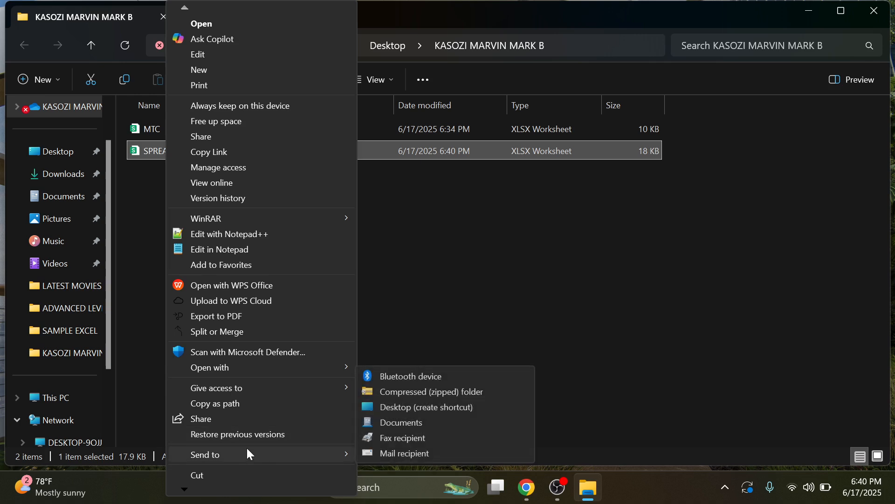
pyautogui.moveTo(195, 485)
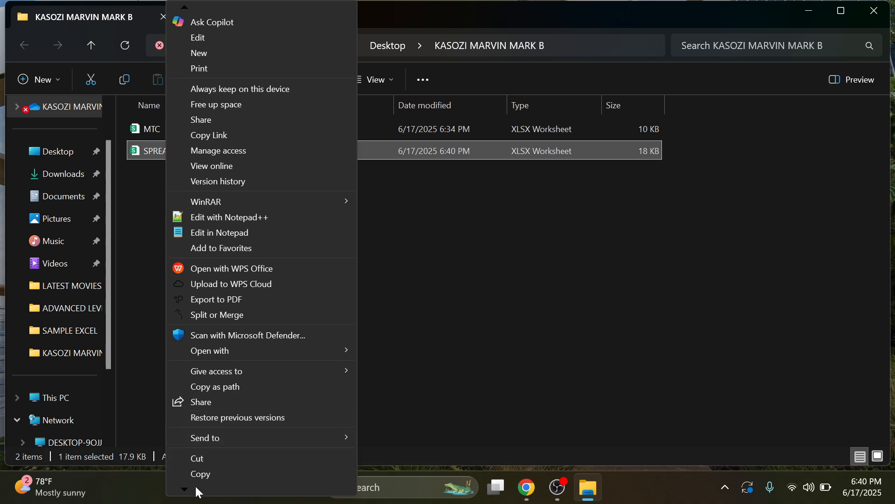
pyautogui.click(217, 443)
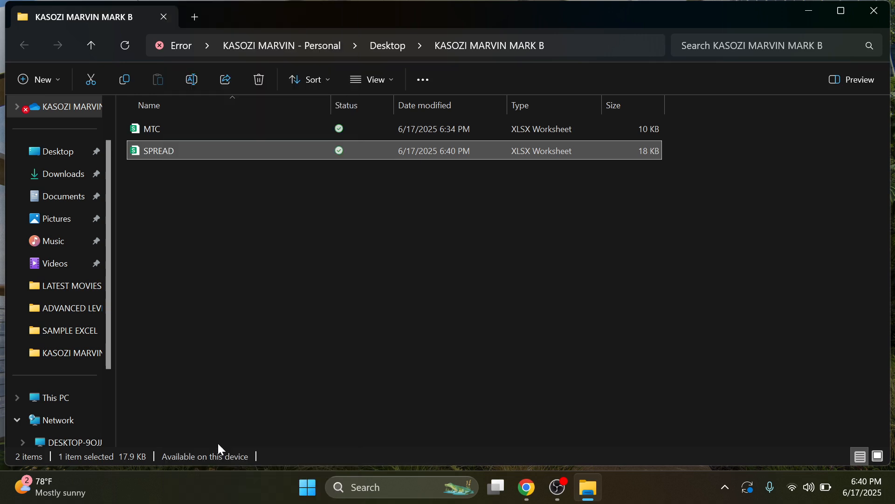
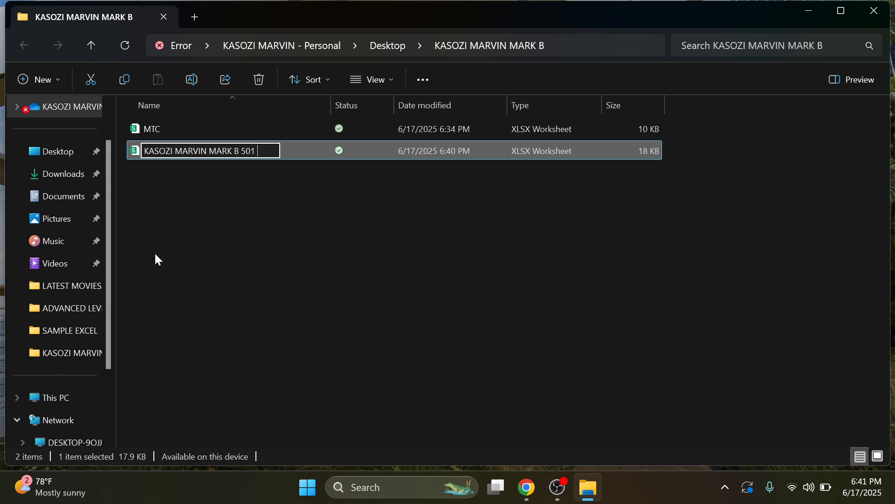
pyautogui.click(198, 191)
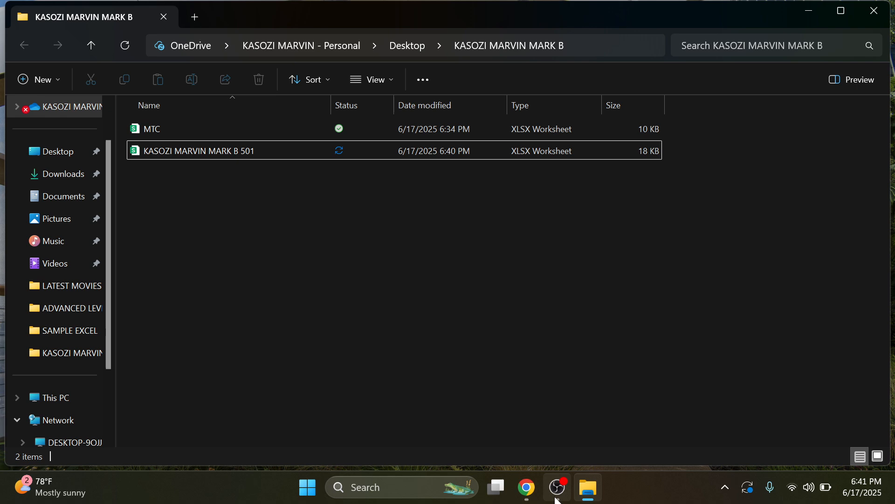
pyautogui.click(526, 487)
pyautogui.scroll(-3, 419, 399)
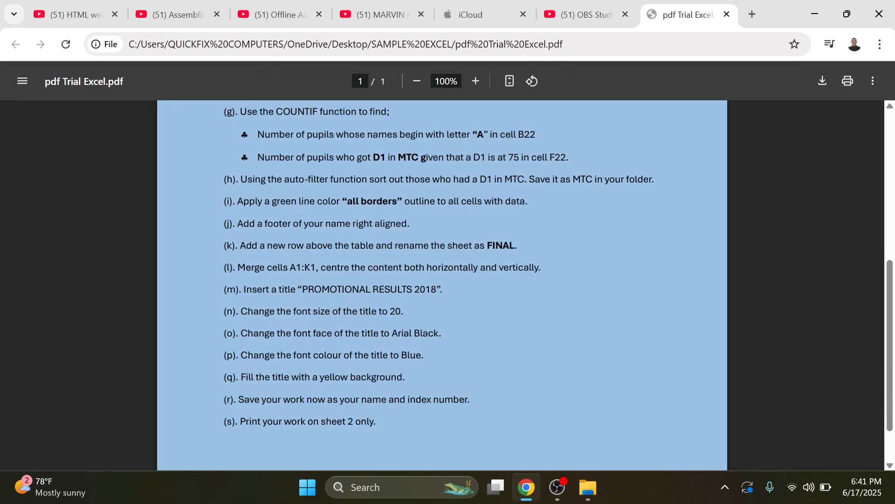
# Step: Minimise the PDF, select the renamed workbook, and close the WPS window it opened in
pyautogui.click(815, 14)
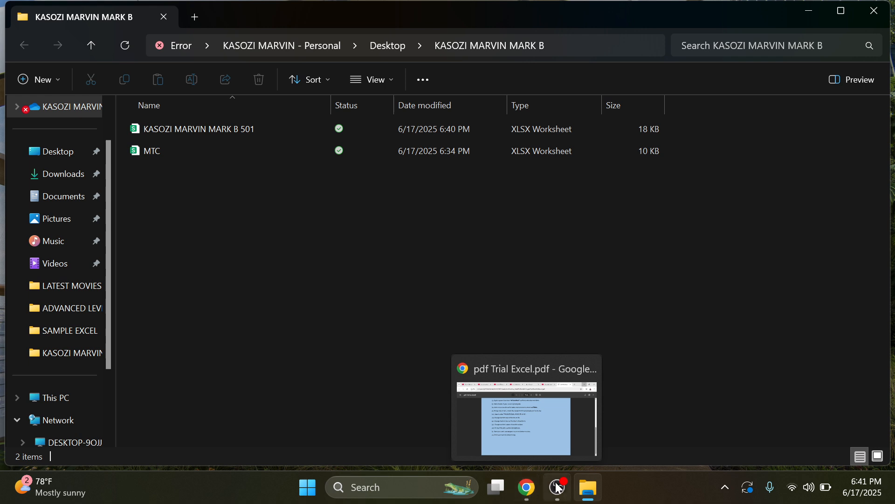
pyautogui.moveTo(570, 488)
pyautogui.click(191, 125)
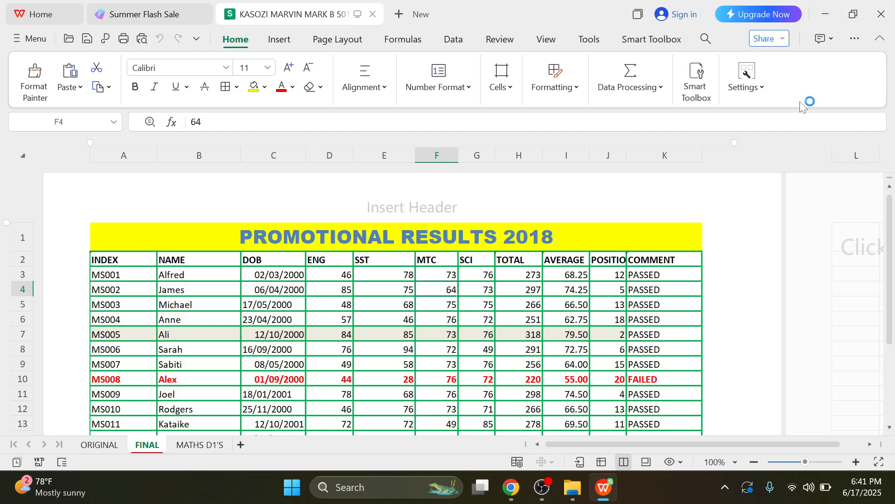
pyautogui.click(883, 22)
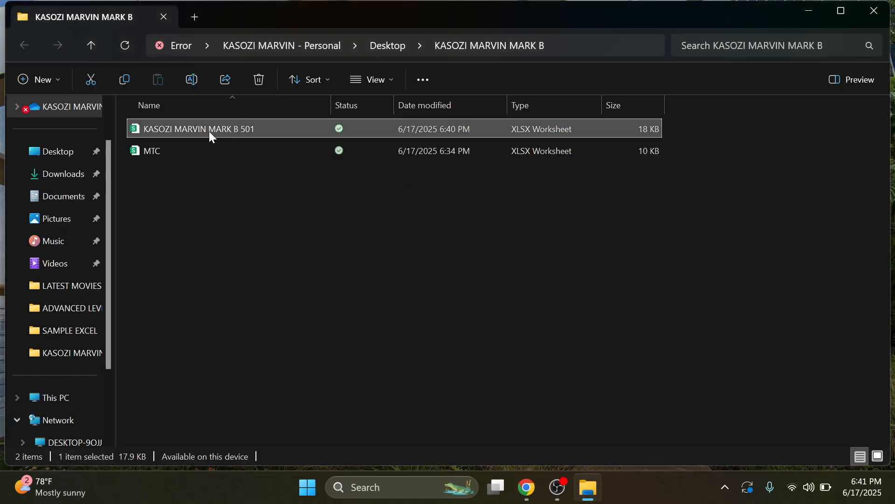
# Step: Open the renamed workbook with Excel and dismiss the Document Recovery pane
pyautogui.rightClick(209, 130)
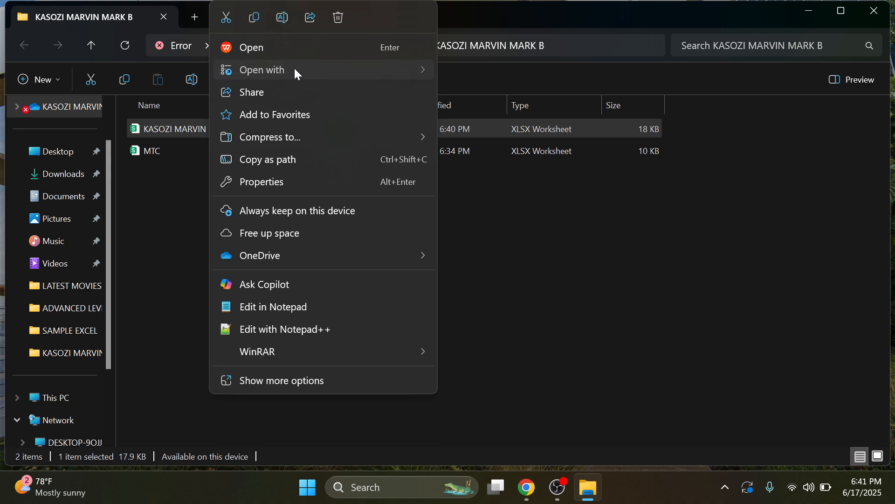
pyautogui.moveTo(293, 69)
pyautogui.click(488, 72)
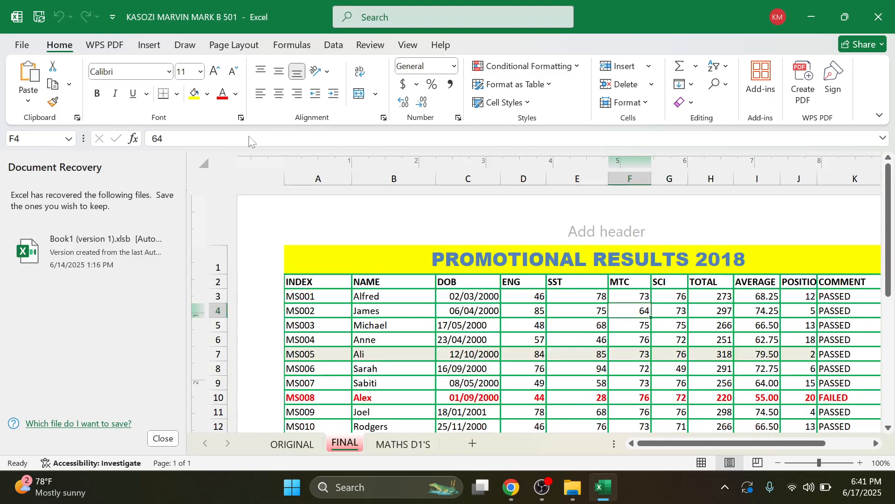
pyautogui.click(161, 438)
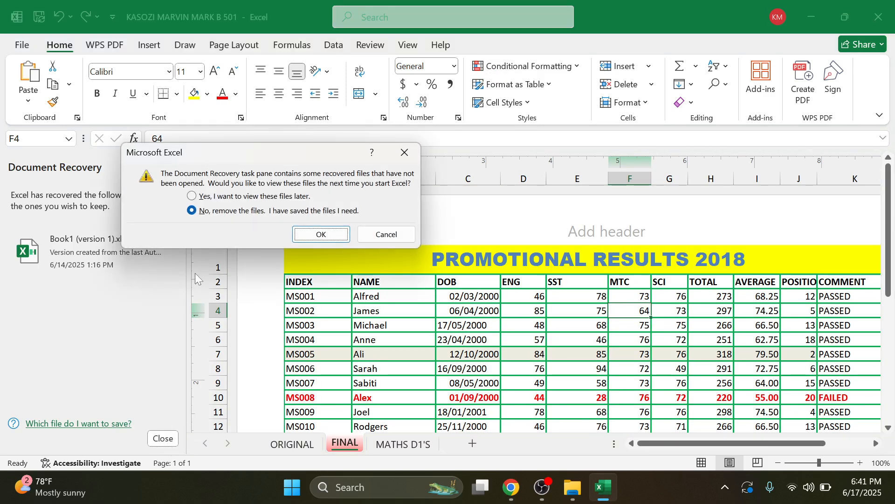
pyautogui.click(214, 196)
pyautogui.click(312, 234)
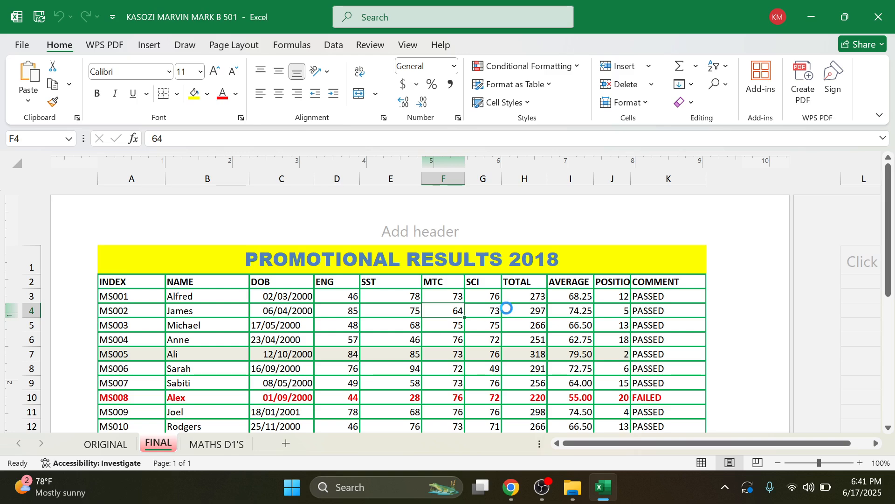
pyautogui.hotkey('ctrl', 'p')
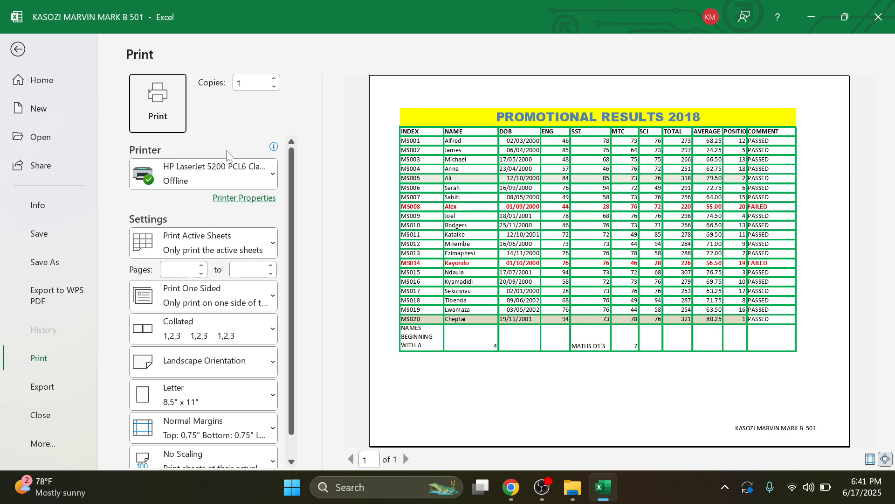
# Step: Make the FINAL sheet active and reopen its print preview from File > Print
pyautogui.click(12, 46)
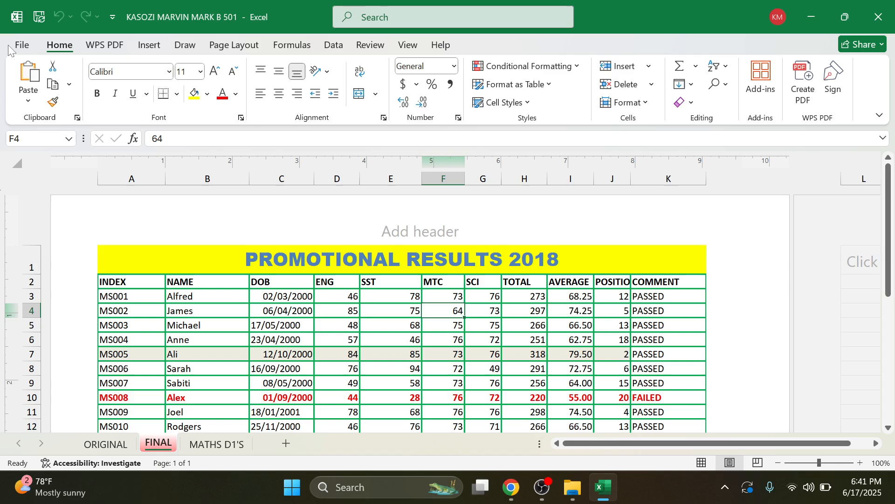
pyautogui.click(113, 447)
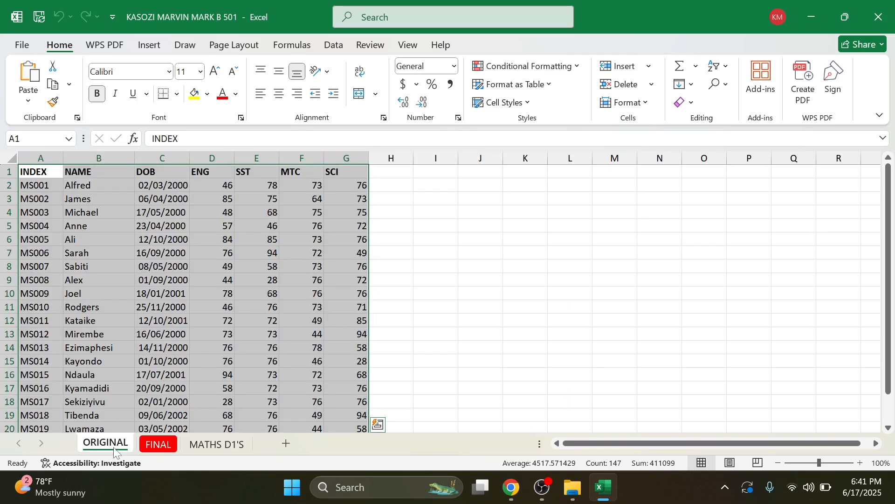
pyautogui.click(161, 443)
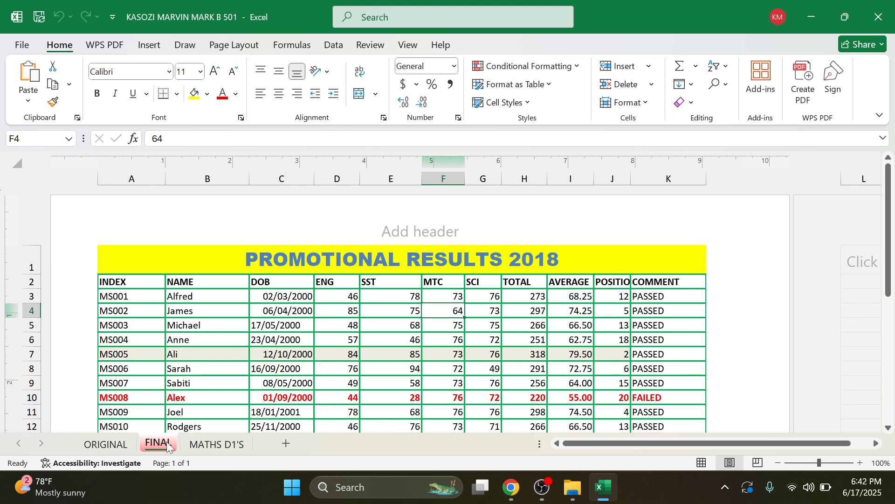
pyautogui.hotkey('ctrl', 'p')
pyautogui.click(21, 48)
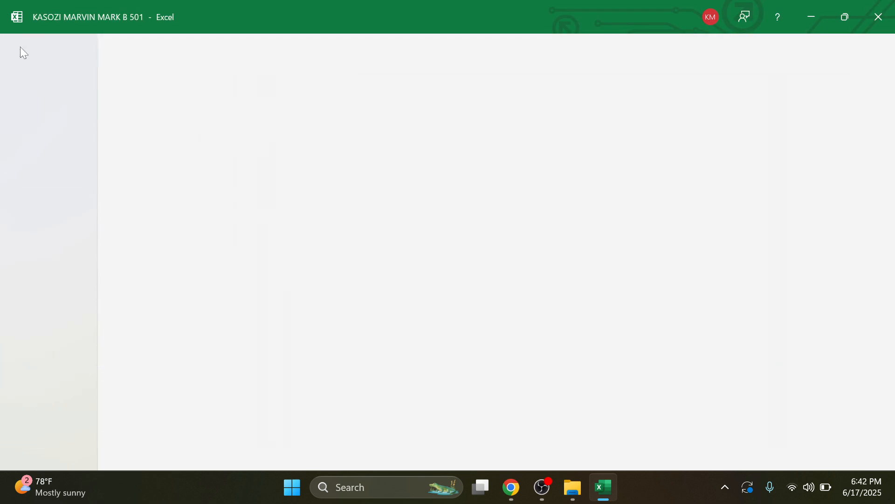
pyautogui.click(19, 46)
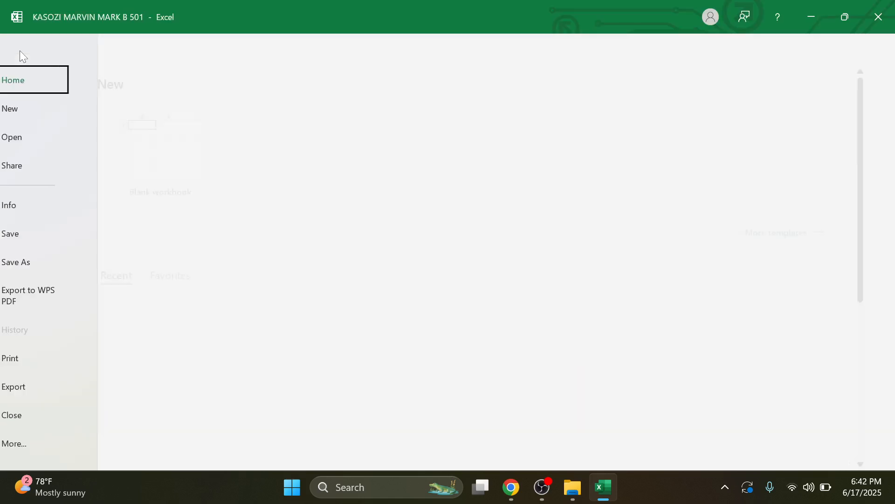
pyautogui.click(50, 362)
# Step: Print the FINAL sheet on A4 paper with Fit Sheet on One Page scaling
pyautogui.click(236, 175)
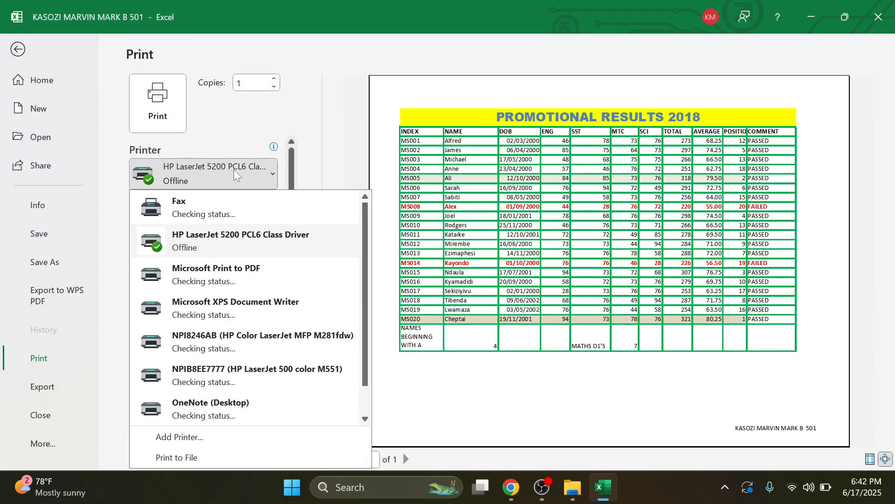
pyautogui.click(236, 174)
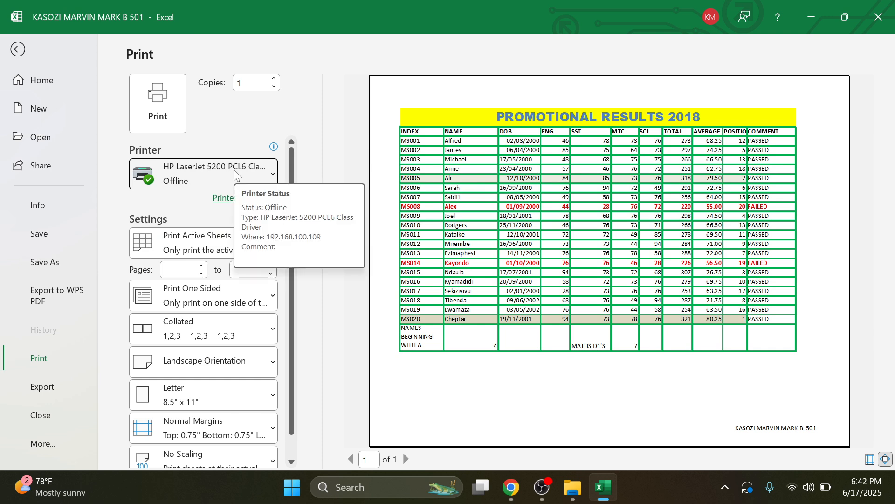
pyautogui.moveTo(256, 150)
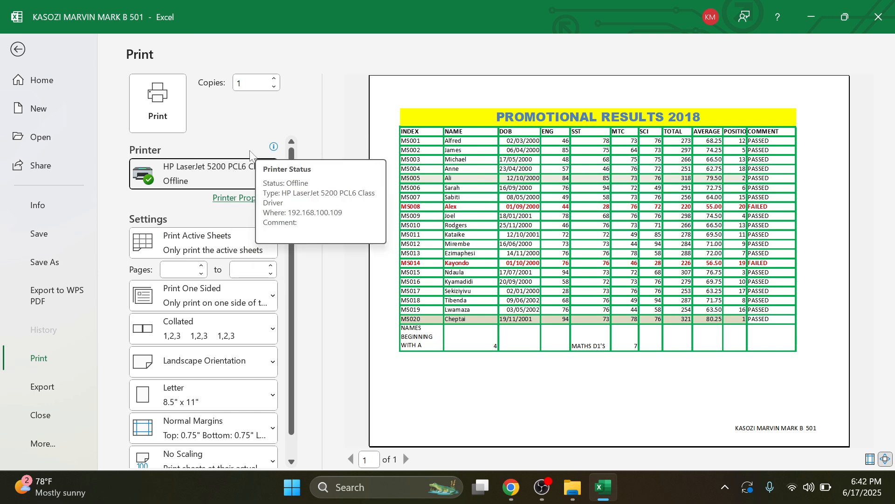
pyautogui.scroll(-1, 203, 298)
pyautogui.click(196, 444)
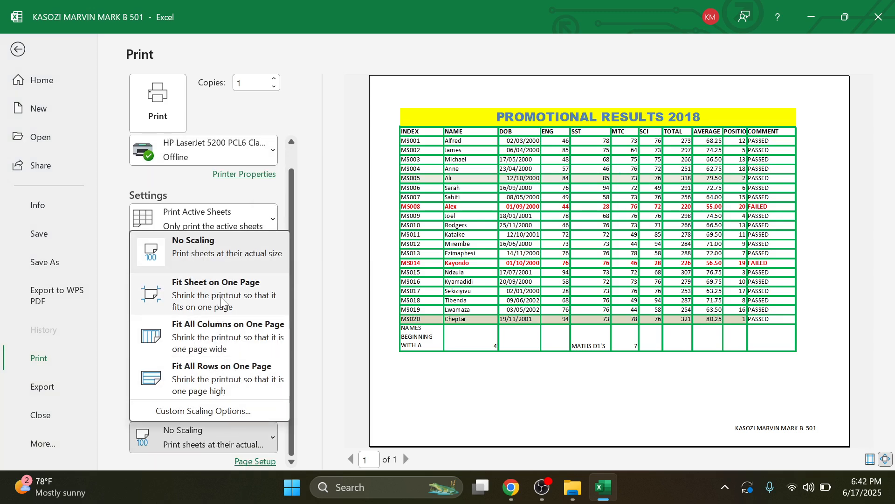
pyautogui.click(221, 302)
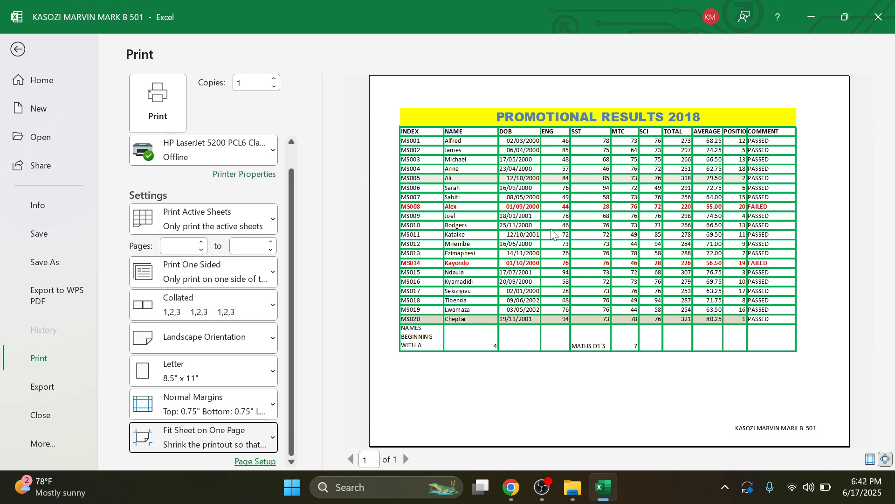
pyautogui.click(216, 380)
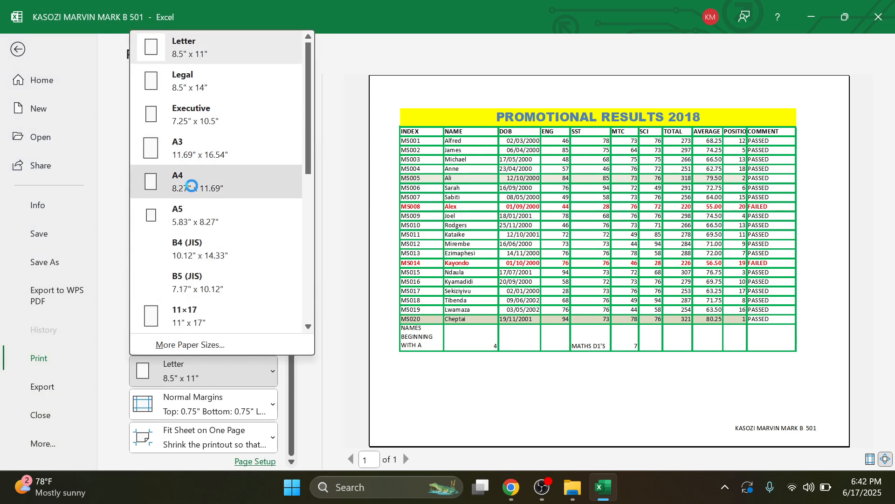
pyautogui.click(191, 186)
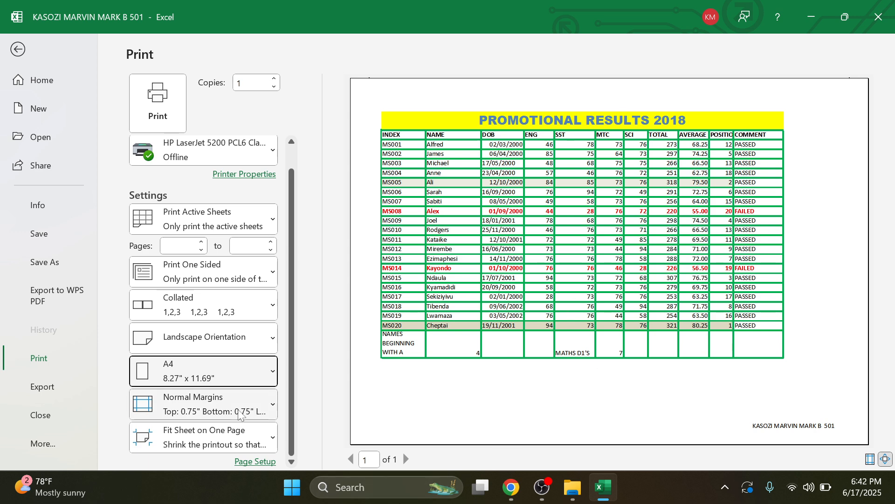
pyautogui.scroll(1, 202, 321)
pyautogui.scroll(-1, 202, 321)
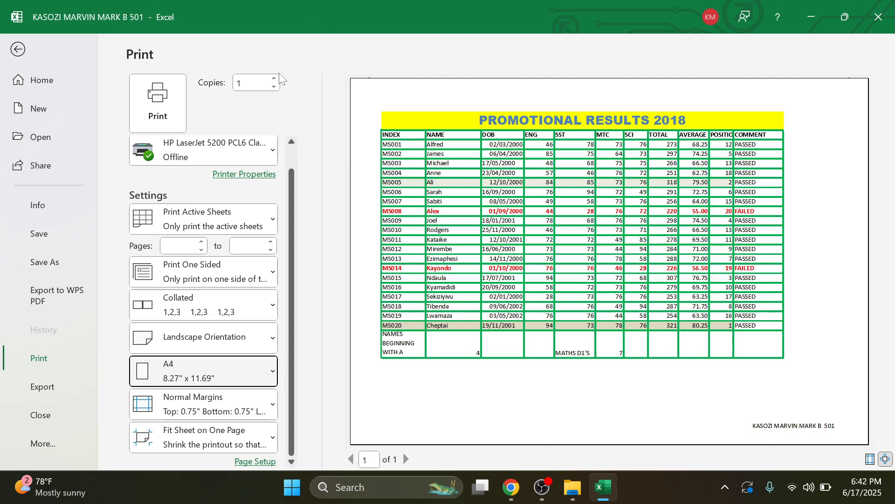
pyautogui.click(156, 109)
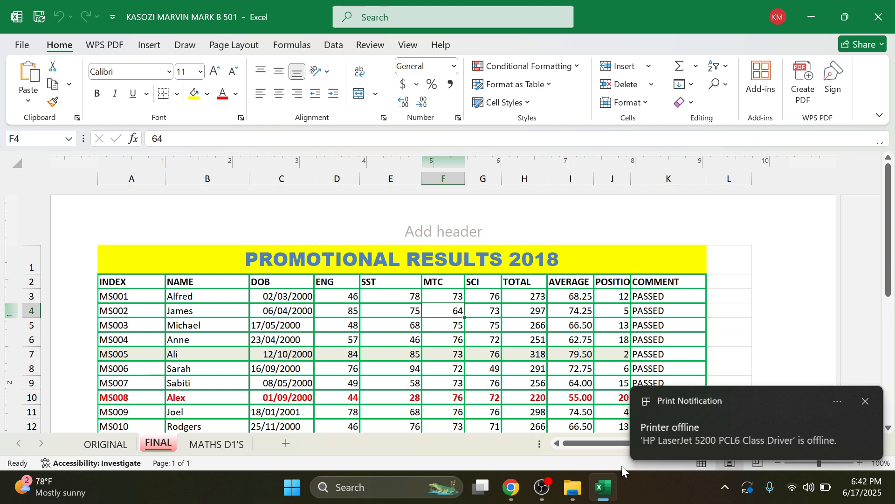
# Step: Bring up the instructions PDF and dismiss the Printer offline notification
pyautogui.click(511, 487)
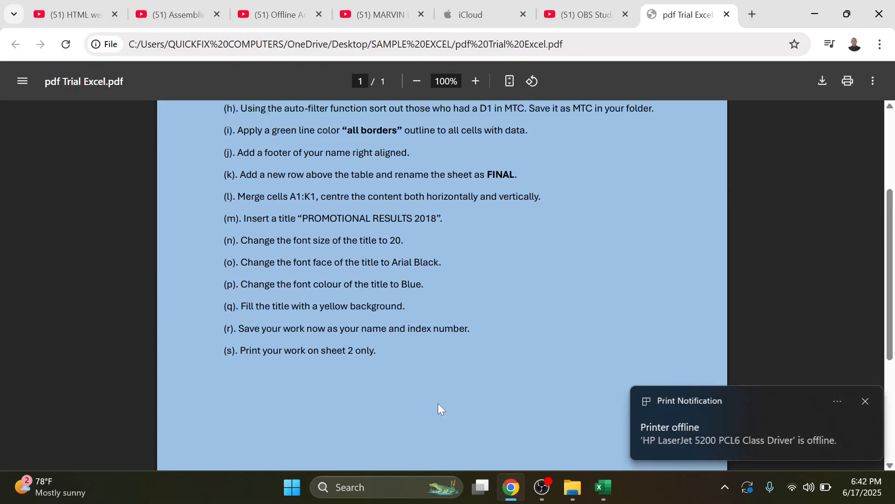
pyautogui.scroll(7, 438, 403)
pyautogui.scroll(-5, 438, 403)
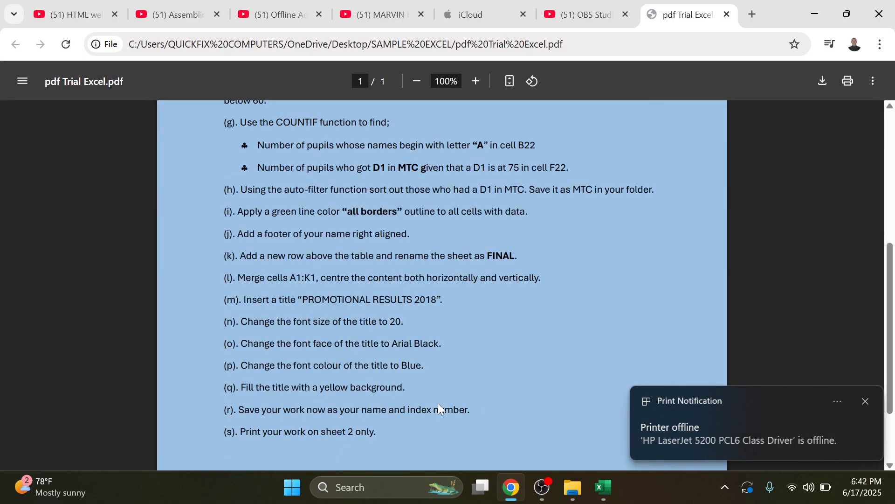
pyautogui.click(866, 402)
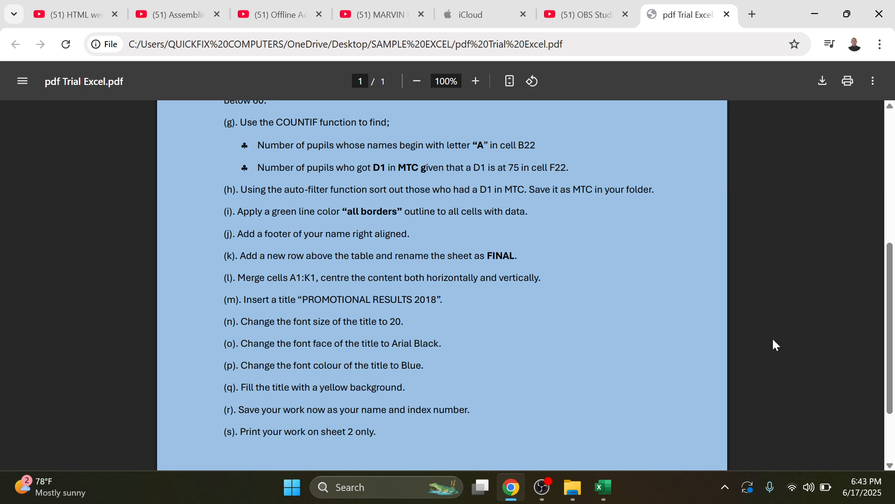
pyautogui.scroll(5, 609, 373)
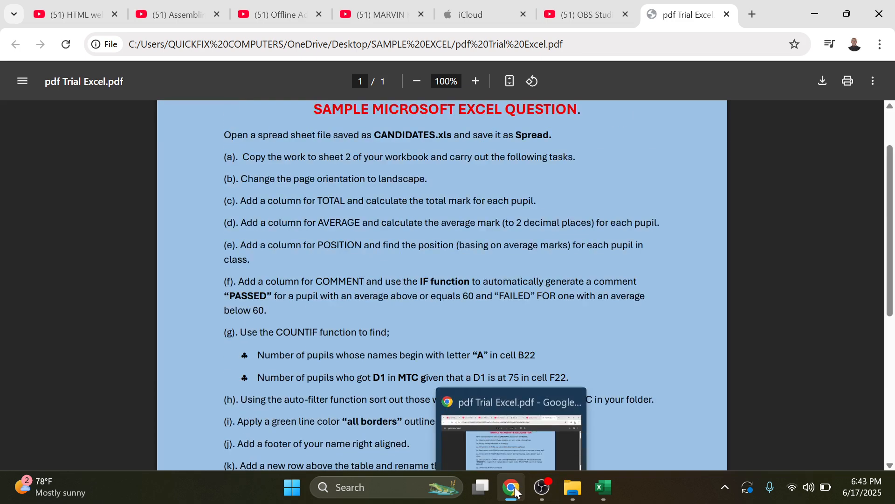
pyautogui.click(513, 488)
pyautogui.click(516, 490)
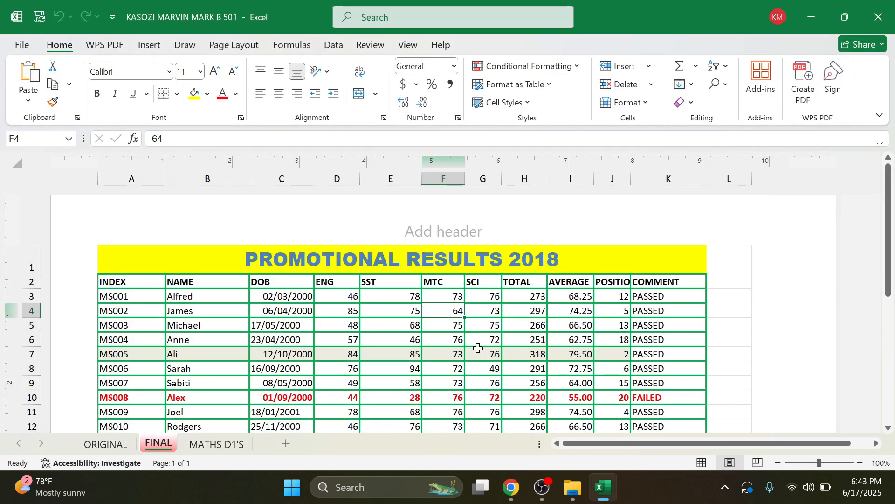
pyautogui.click(512, 487)
# Step: Switch to the YouTube channel tab and read its full description
pyautogui.click(380, 15)
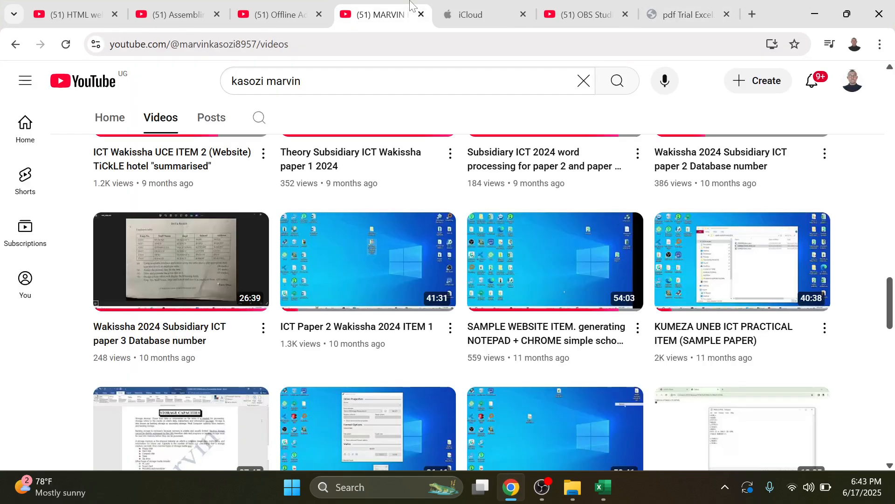
pyautogui.scroll(15, 406, 195)
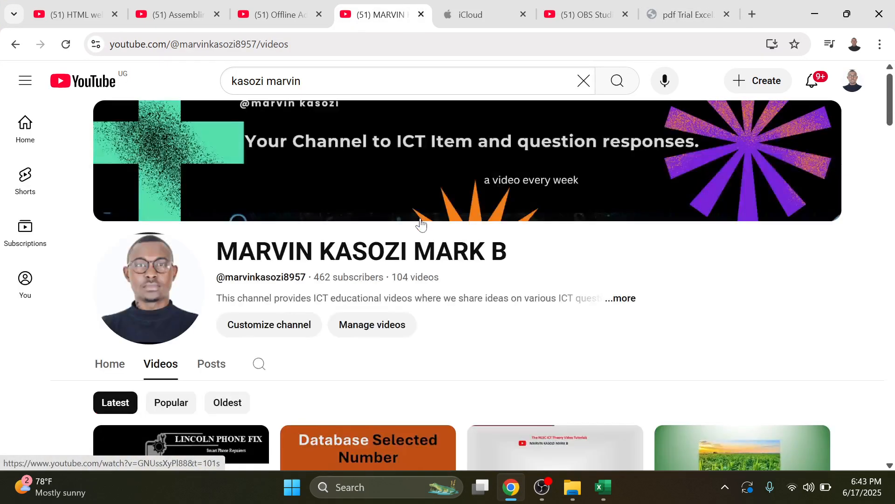
pyautogui.click(624, 298)
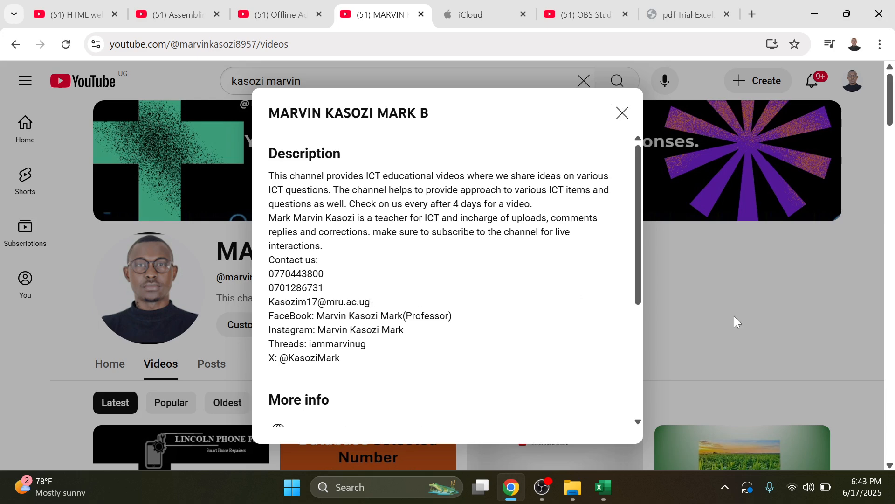
pyautogui.click(772, 304)
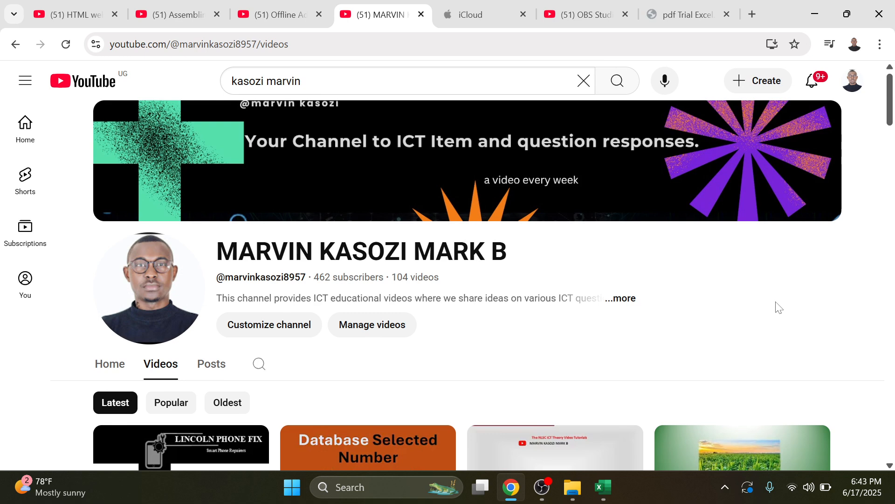
# Step: Scroll through the channel's Videos grid, then bring OBS Studio to the front
pyautogui.scroll(-3, 778, 308)
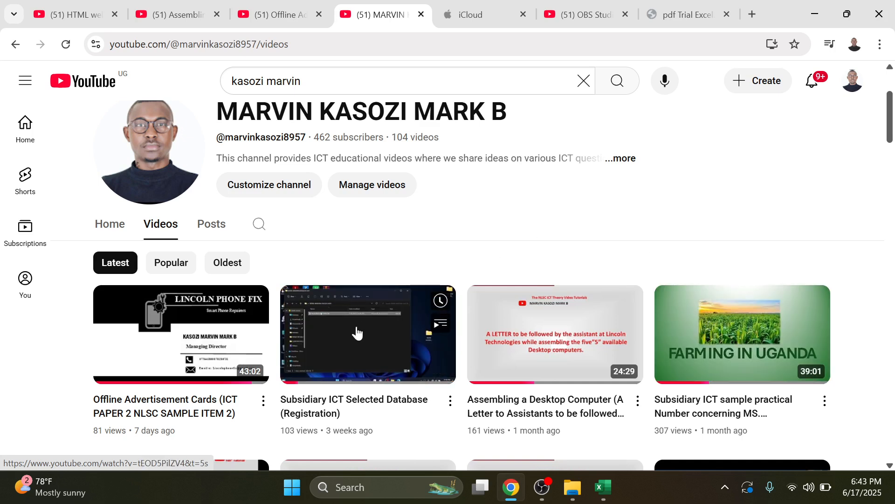
pyautogui.scroll(-3, 358, 333)
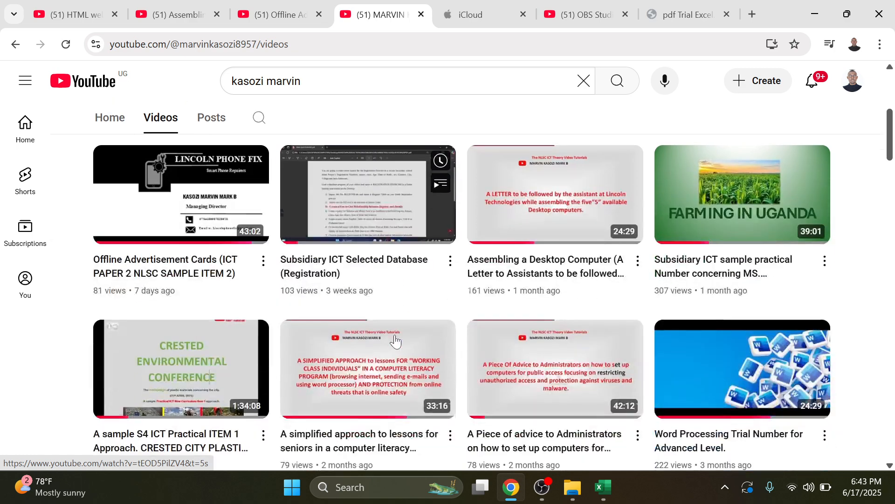
pyautogui.scroll(-8, 399, 342)
pyautogui.scroll(-12, 401, 341)
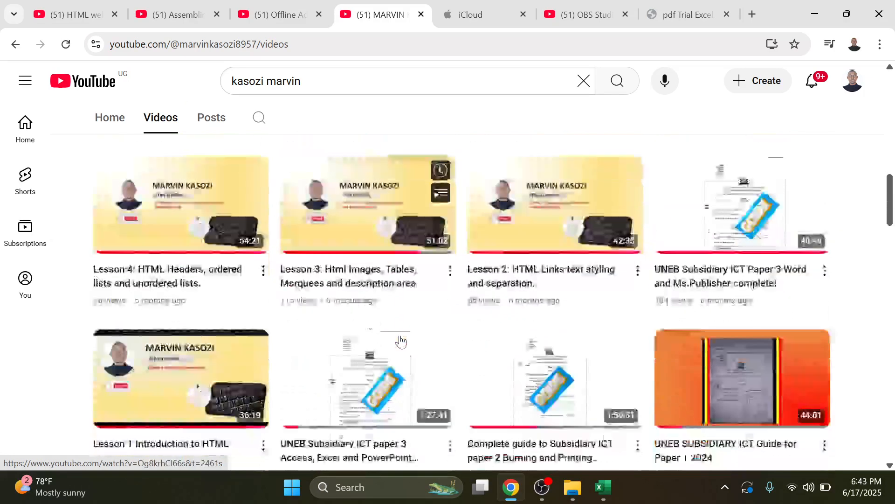
pyautogui.scroll(3, 405, 340)
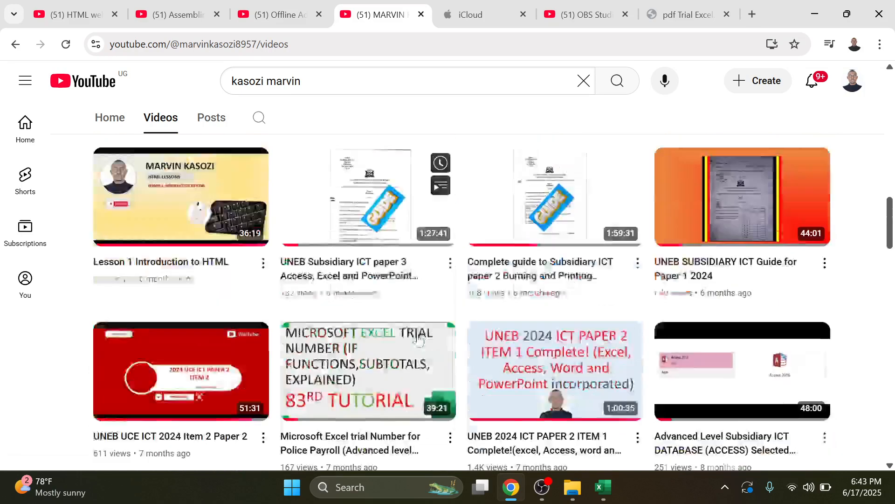
pyautogui.scroll(1, 418, 341)
pyautogui.moveTo(733, 320)
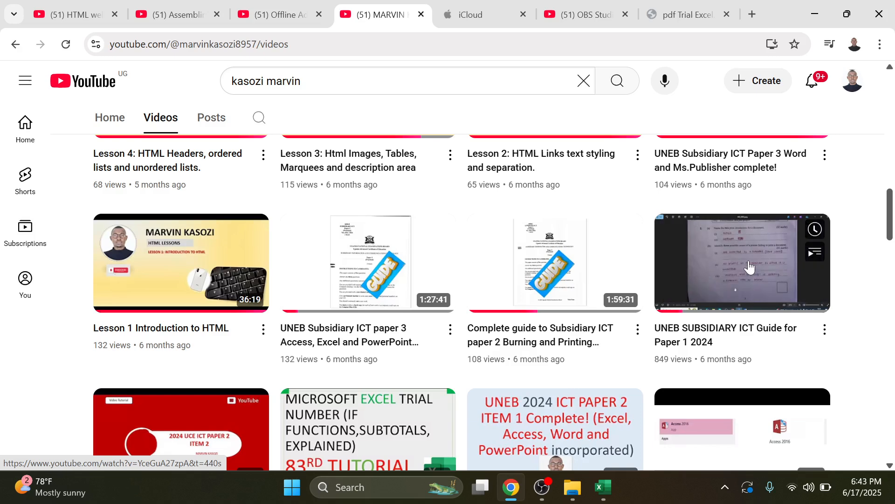
pyautogui.scroll(-1, 757, 284)
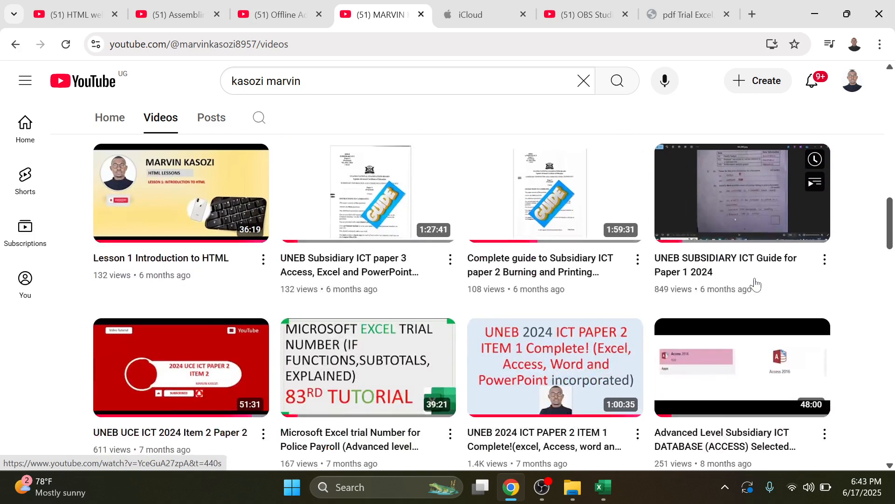
pyautogui.scroll(-4, 756, 284)
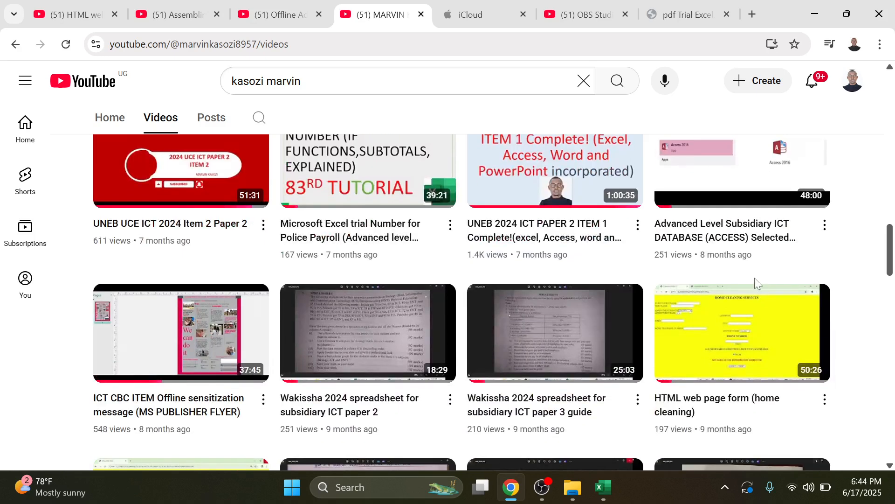
pyautogui.scroll(1, 756, 280)
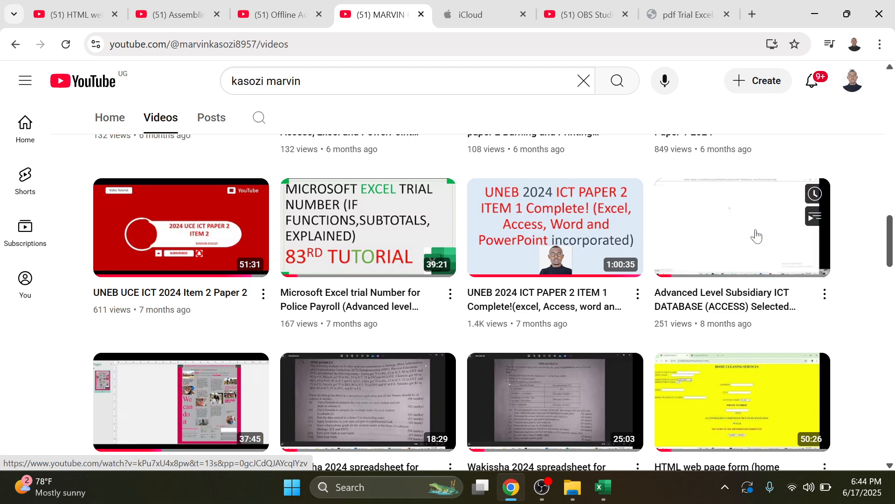
pyautogui.moveTo(578, 489)
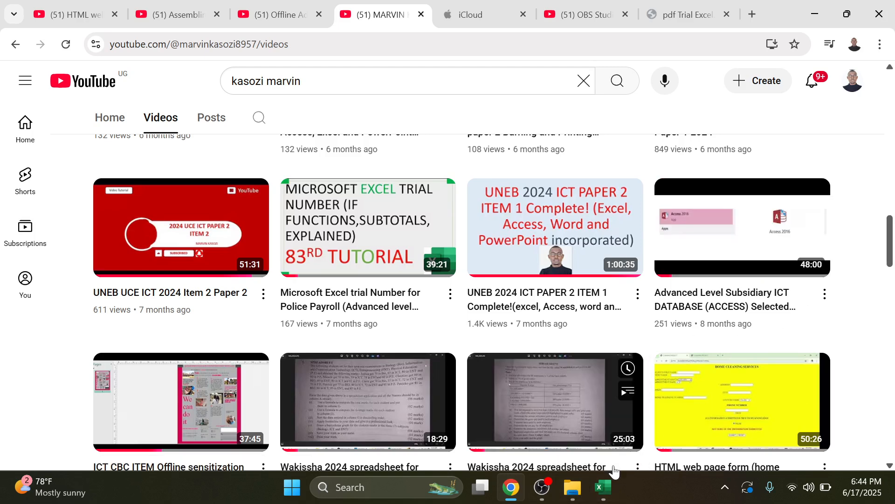
pyautogui.click(542, 488)
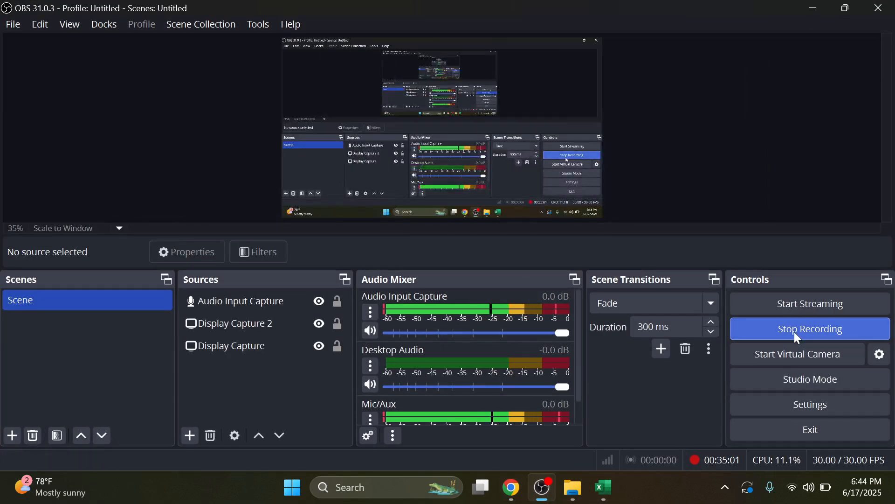